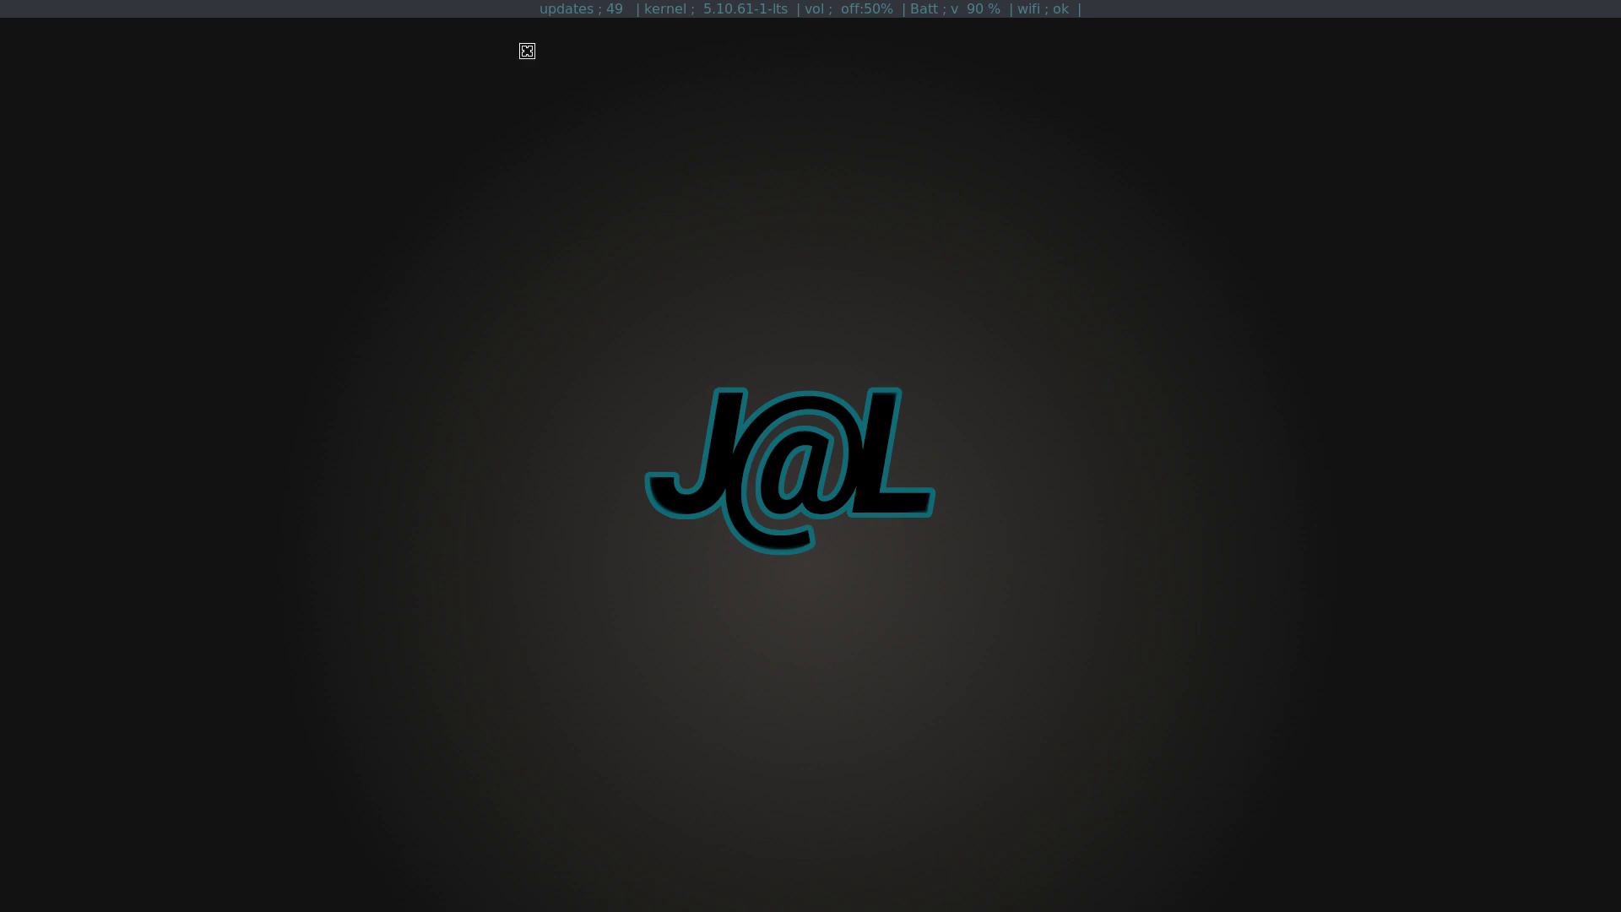
# Step: Open a terminal window to view the system information and show the battery notification
pyautogui.hotkey('ctrl', 't')
pyautogui.press('c')
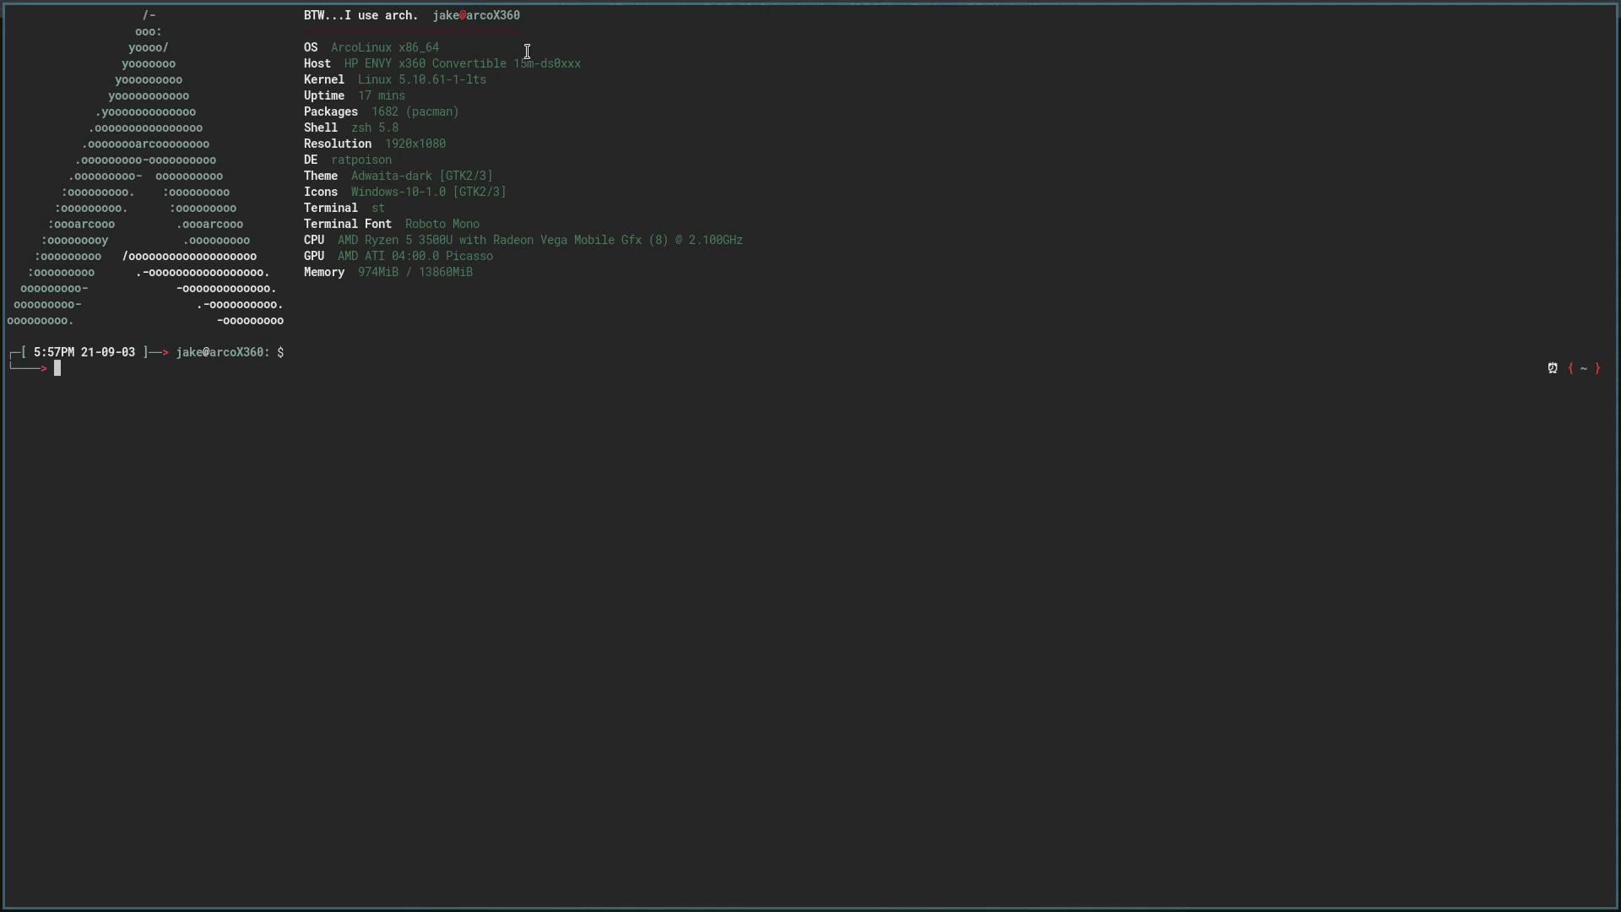
pyautogui.hotkey('ctrl', 't')
pyautogui.press('b')
pyautogui.hotkey('ctrl', 't')
pyautogui.press('b')
pyautogui.hotkey('ctrl', 't')
pyautogui.press('b')
pyautogui.hotkey('ctrl', 't')
# Step: Unmute the audio with the volume at 50%, and close the terminal window
pyautogui.press('XF86AudioRaiseVolume')
pyautogui.press('XF86AudioMute')
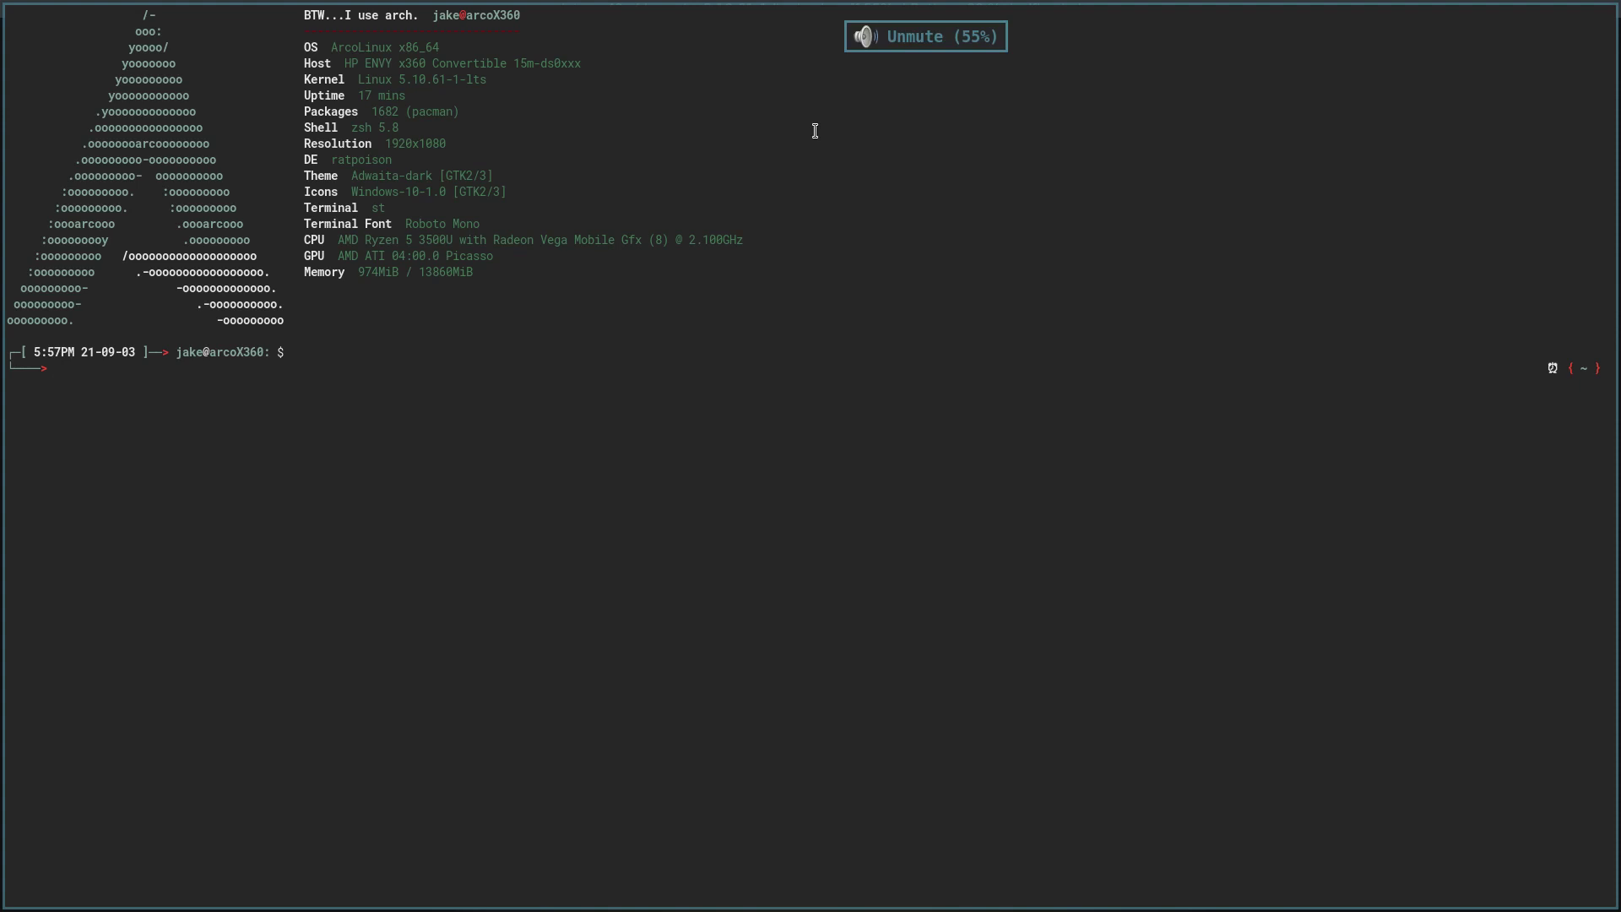
pyautogui.press('XF86AudioLowerVolume')
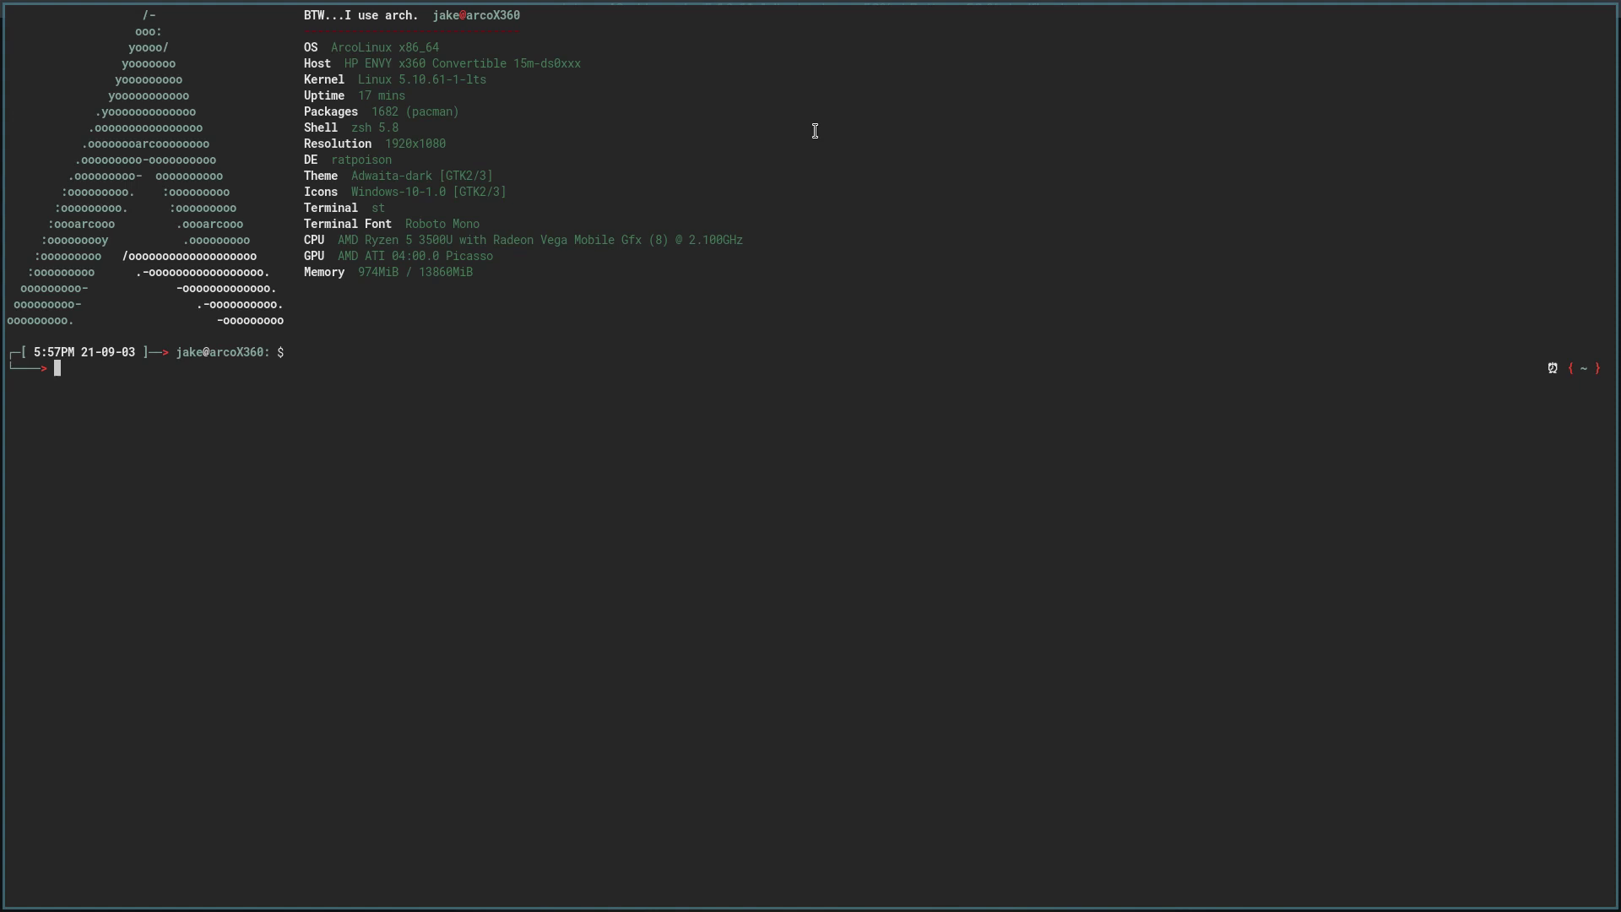
pyautogui.hotkey('ctrl', 'd')
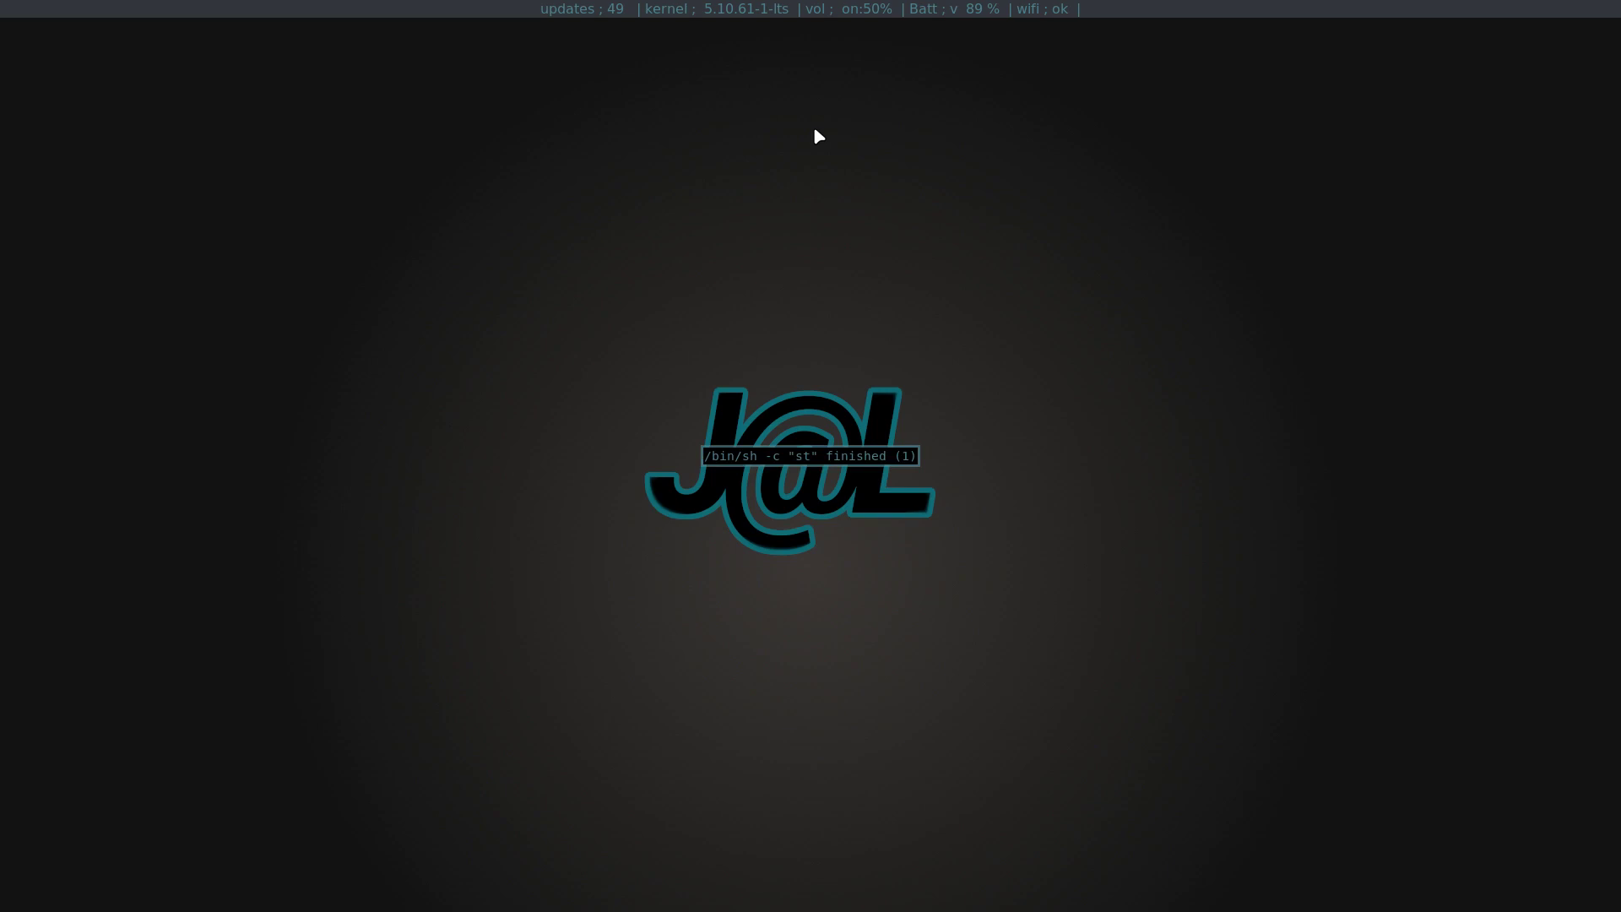
# Step: Go to workspace 2 and examine the volume, upgrades, kernel and battery functions in bar.sh
pyautogui.hotkey('alt', 'F2')
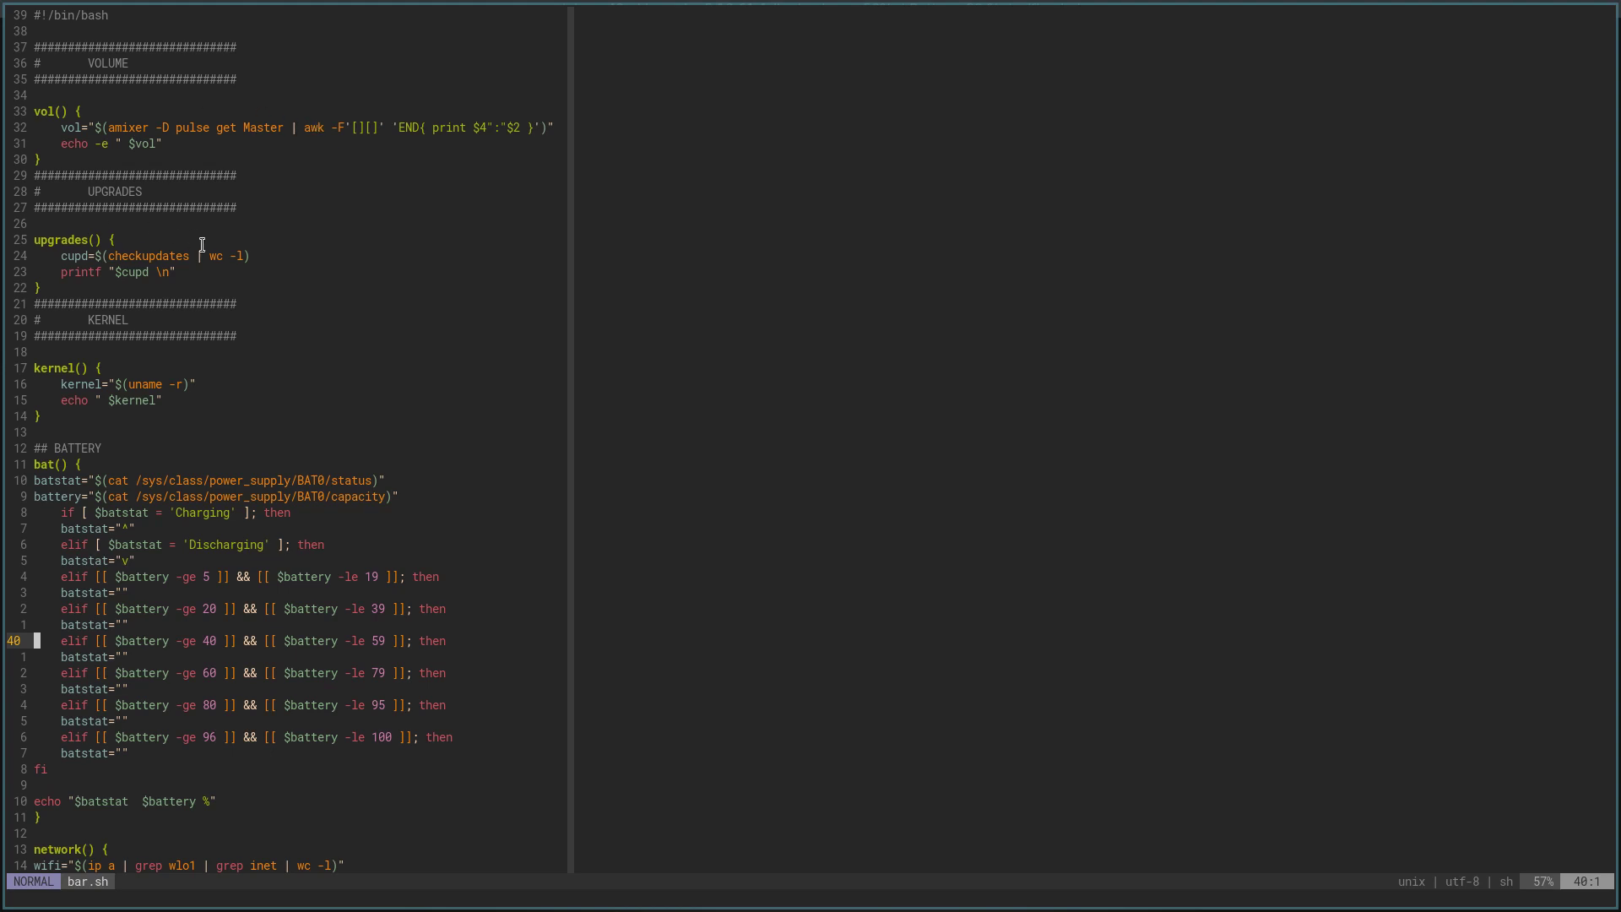
pyautogui.scroll(-2, 332, 252)
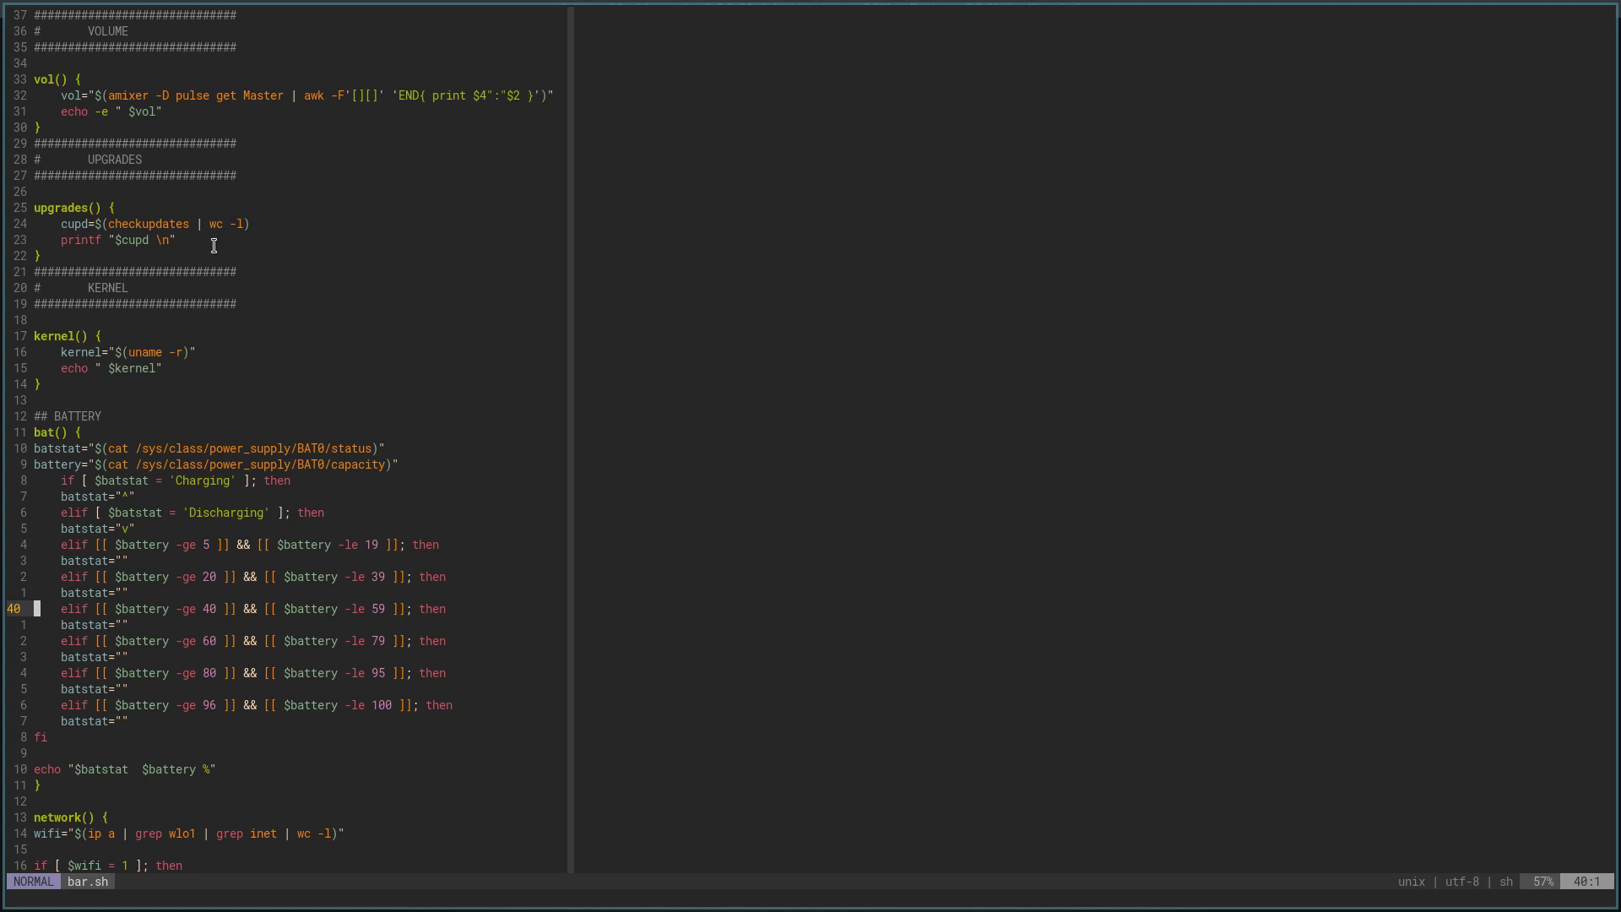
pyautogui.scroll(-2, 373, 202)
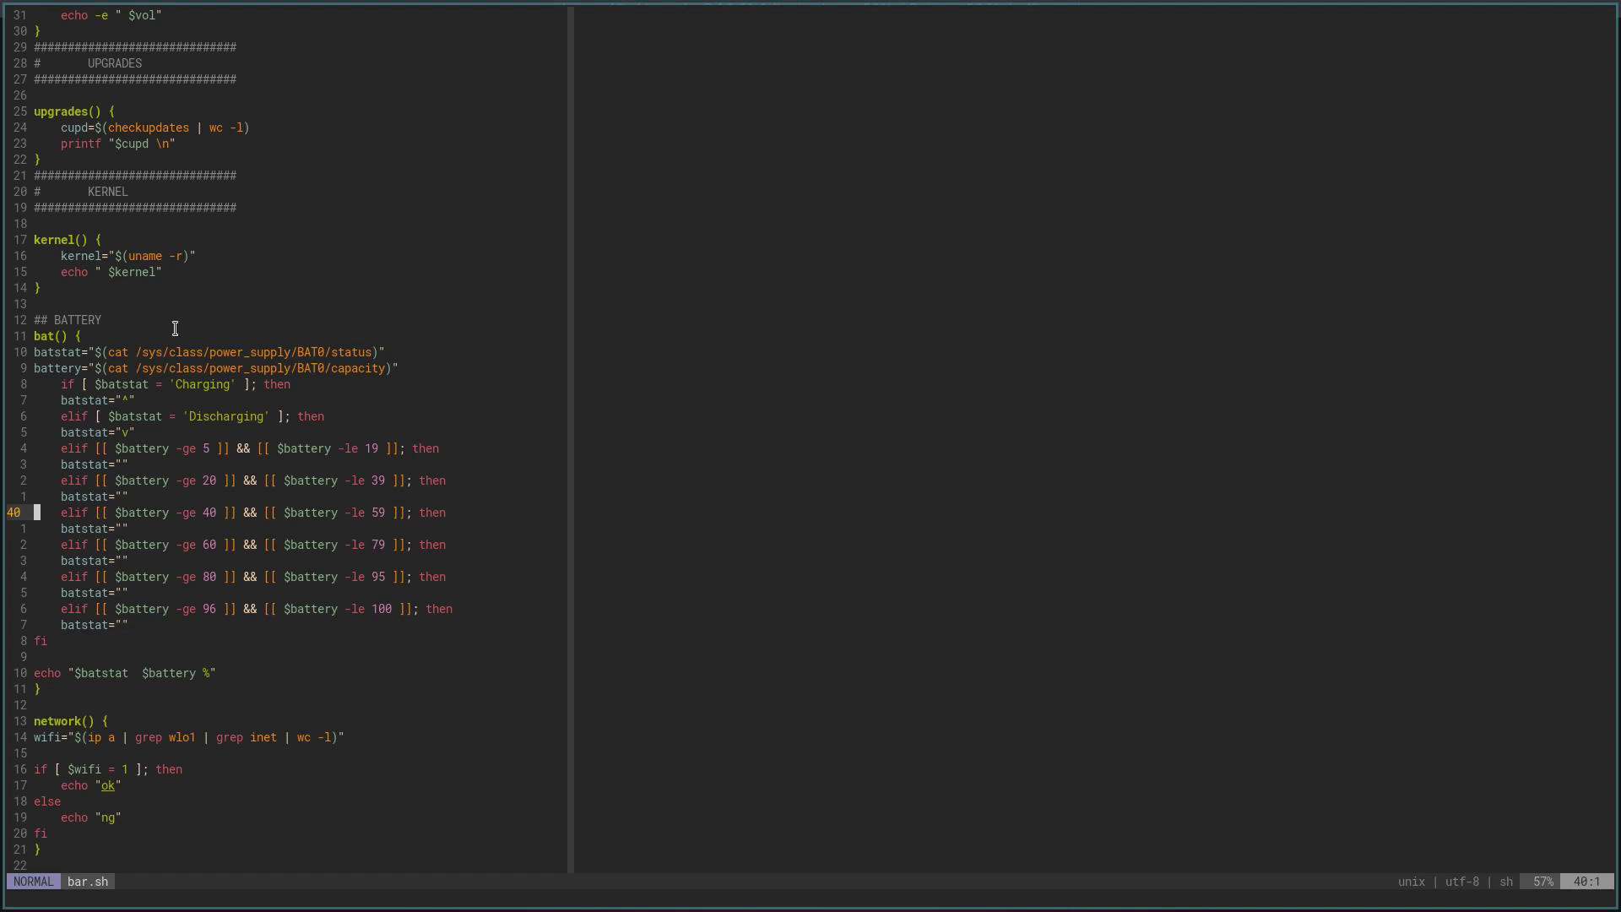
pyautogui.scroll(-1, 64, 296)
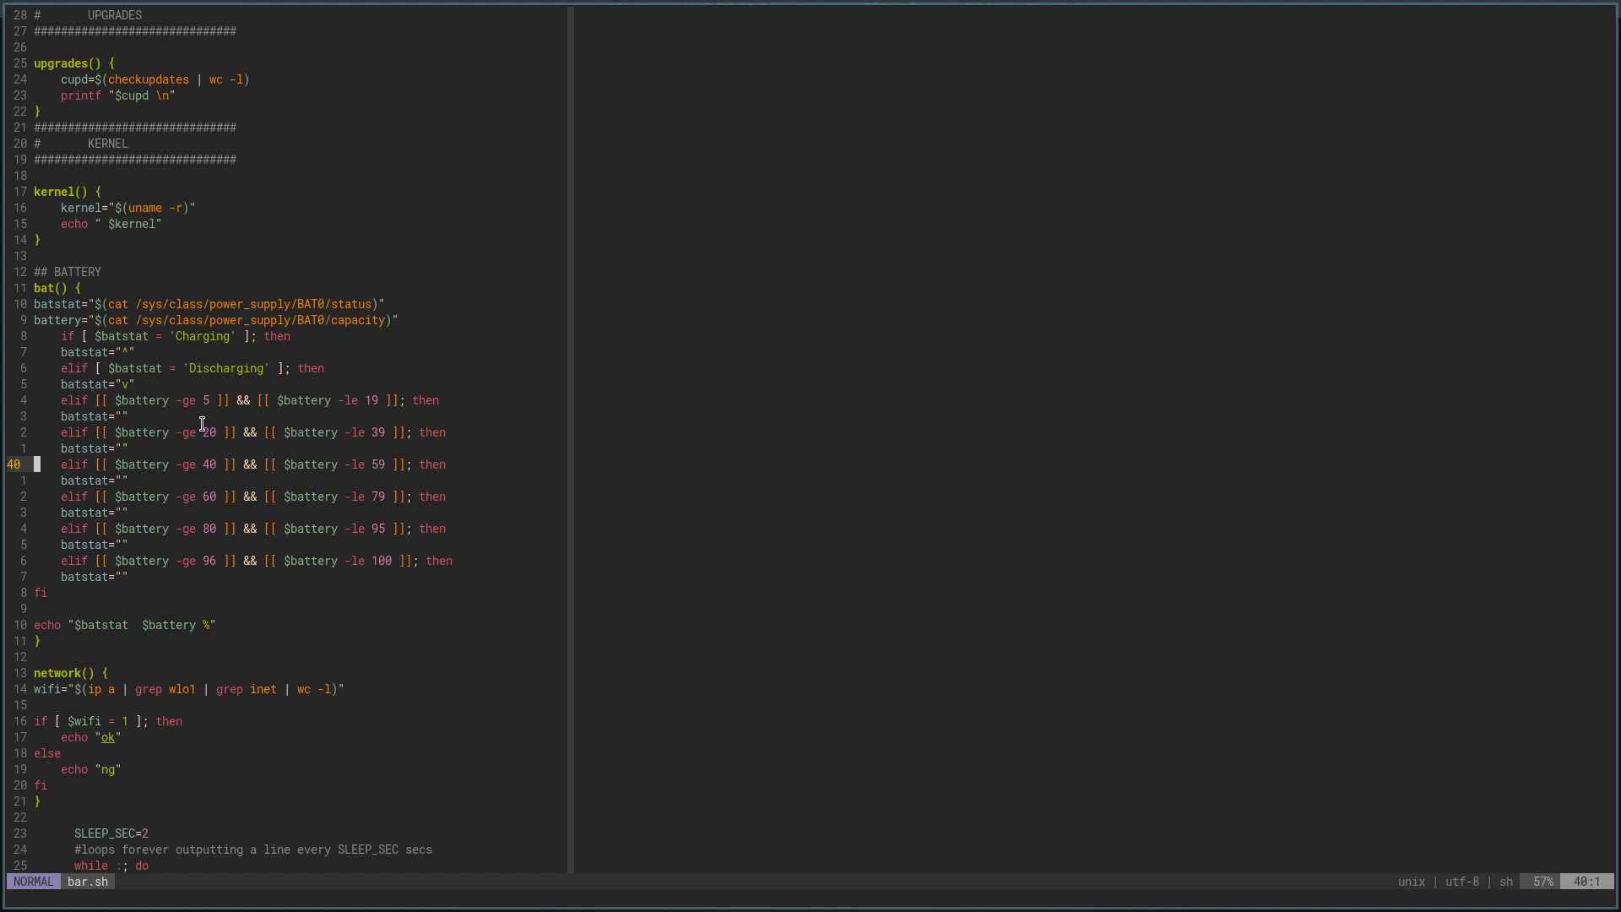
pyautogui.scroll(-1, 143, 485)
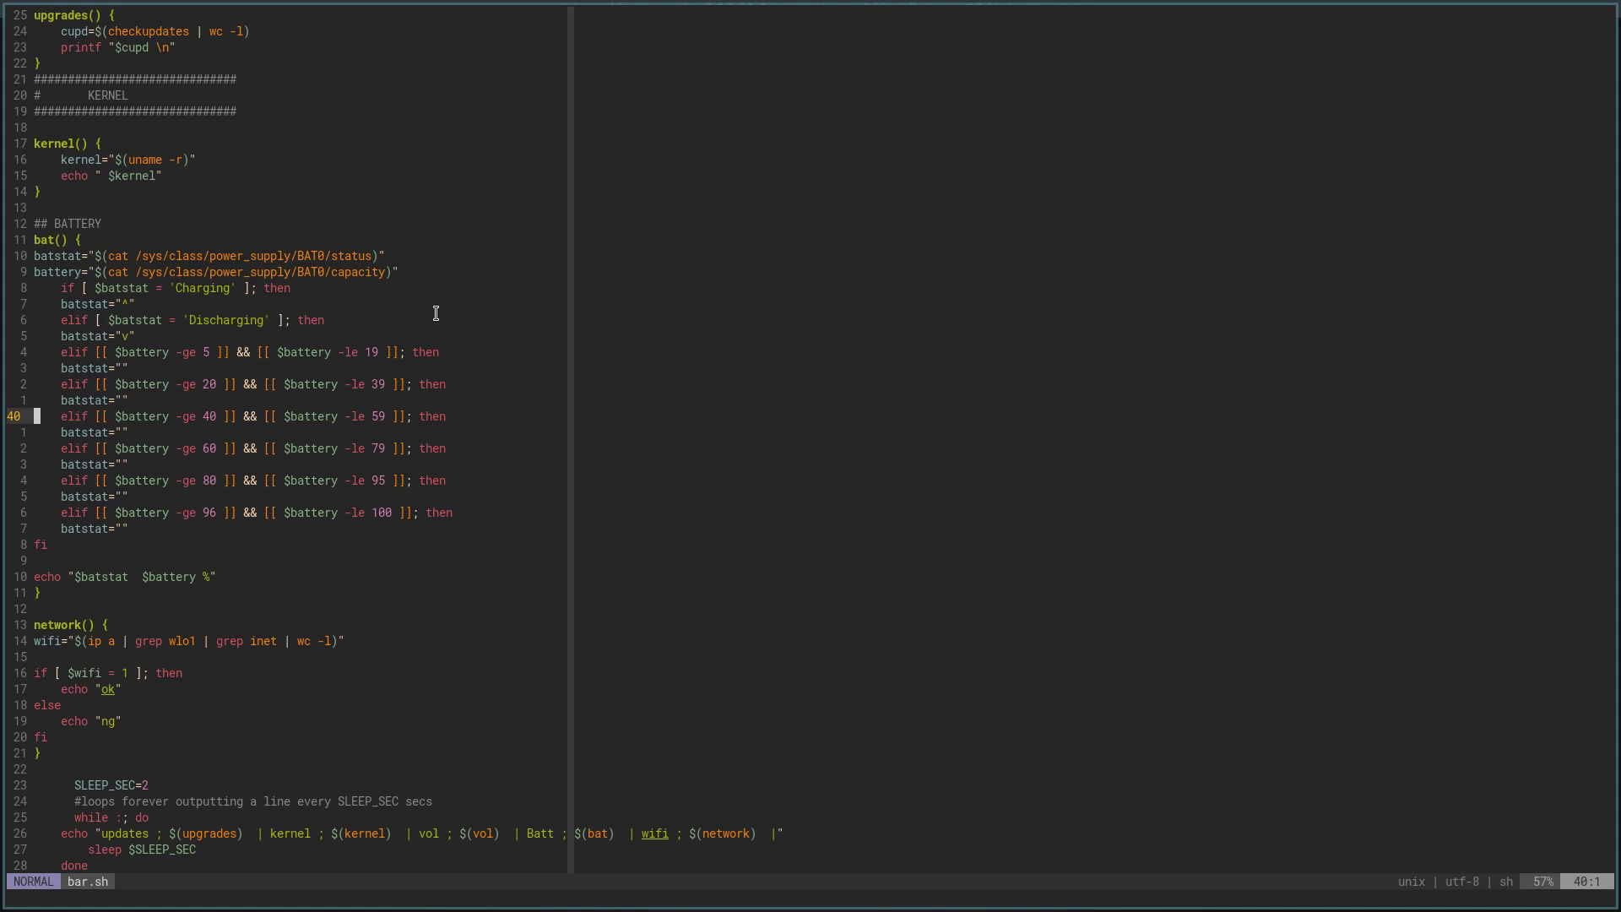
# Step: Check the status bar on empty workspace 4, then examine the network function and output loop in bar.sh on workspace 2
pyautogui.press('super+4')
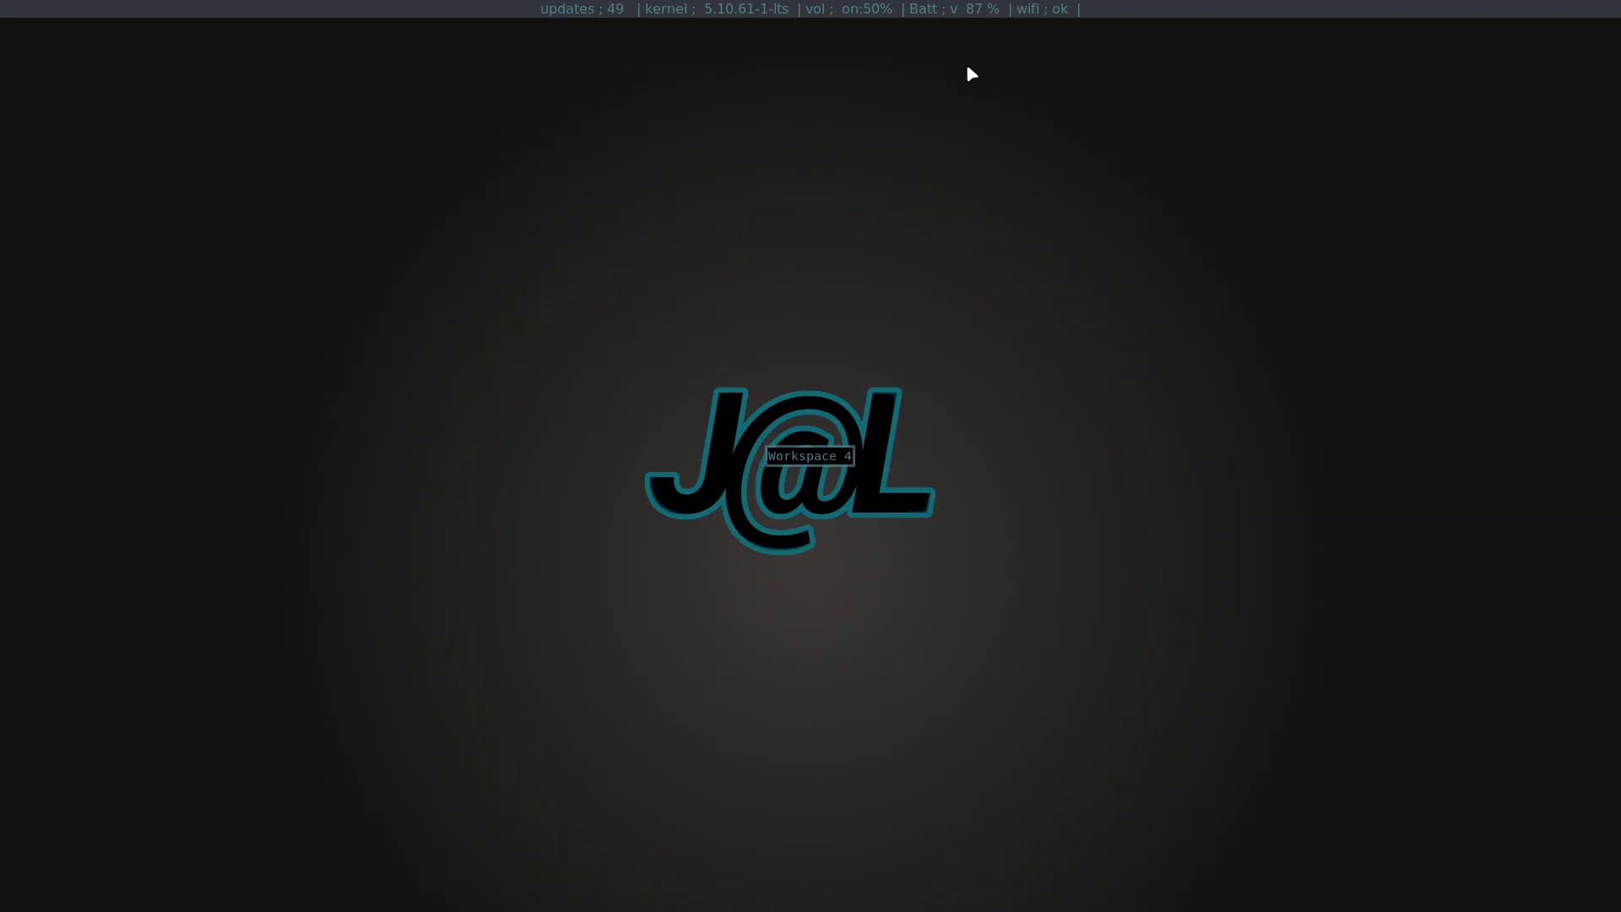
pyautogui.press('super+2')
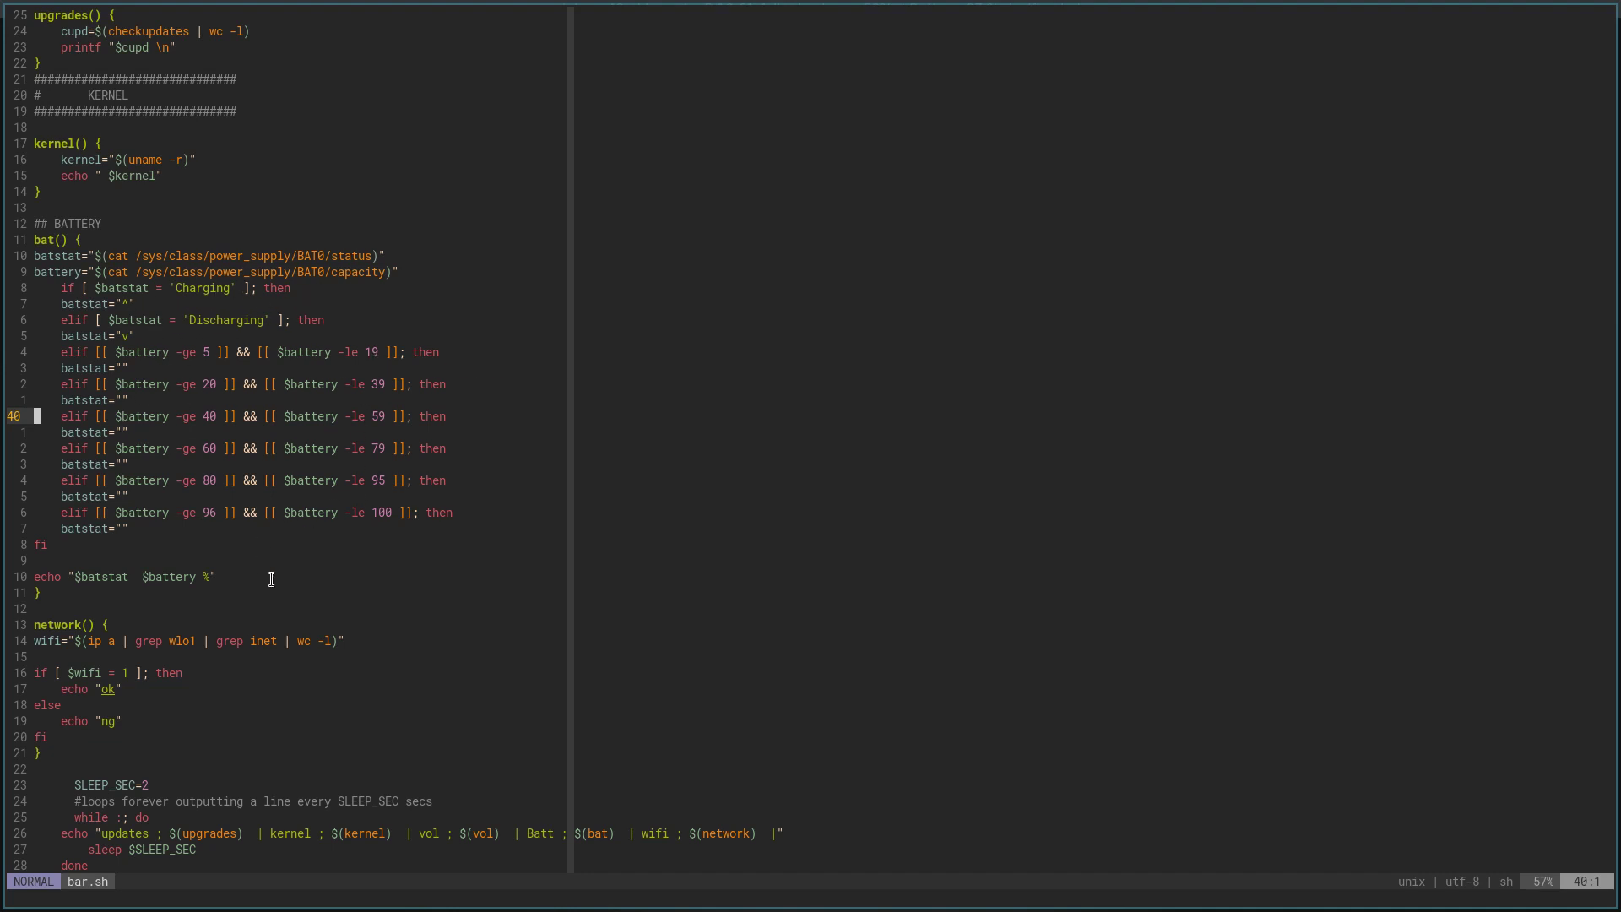
pyautogui.scroll(-3, 271, 580)
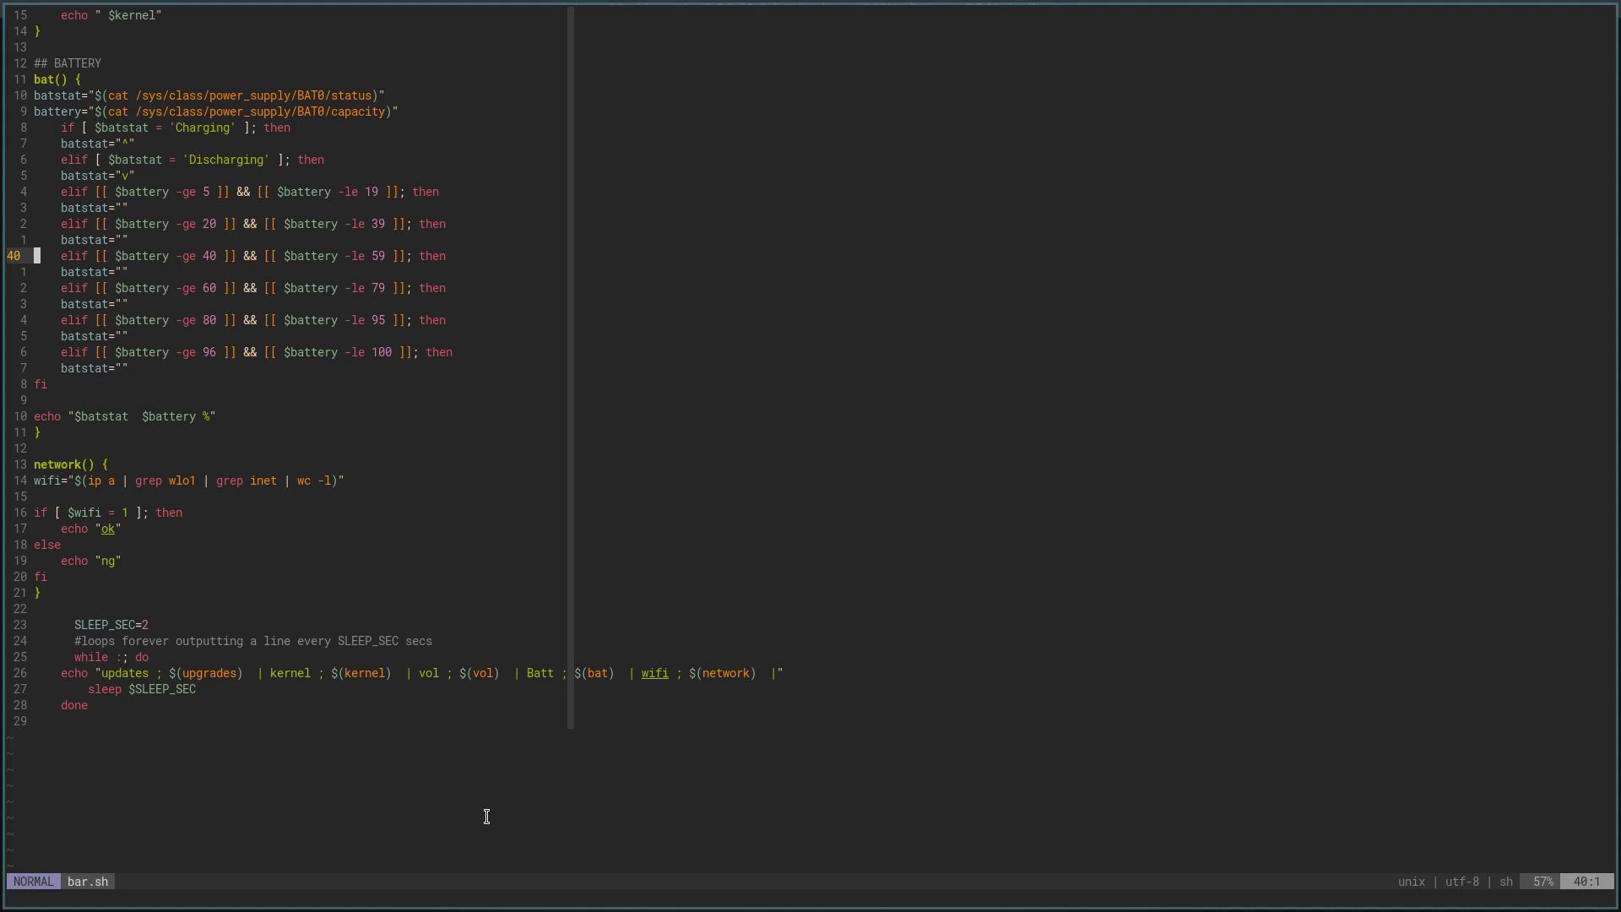
pyautogui.scroll(3, 486, 816)
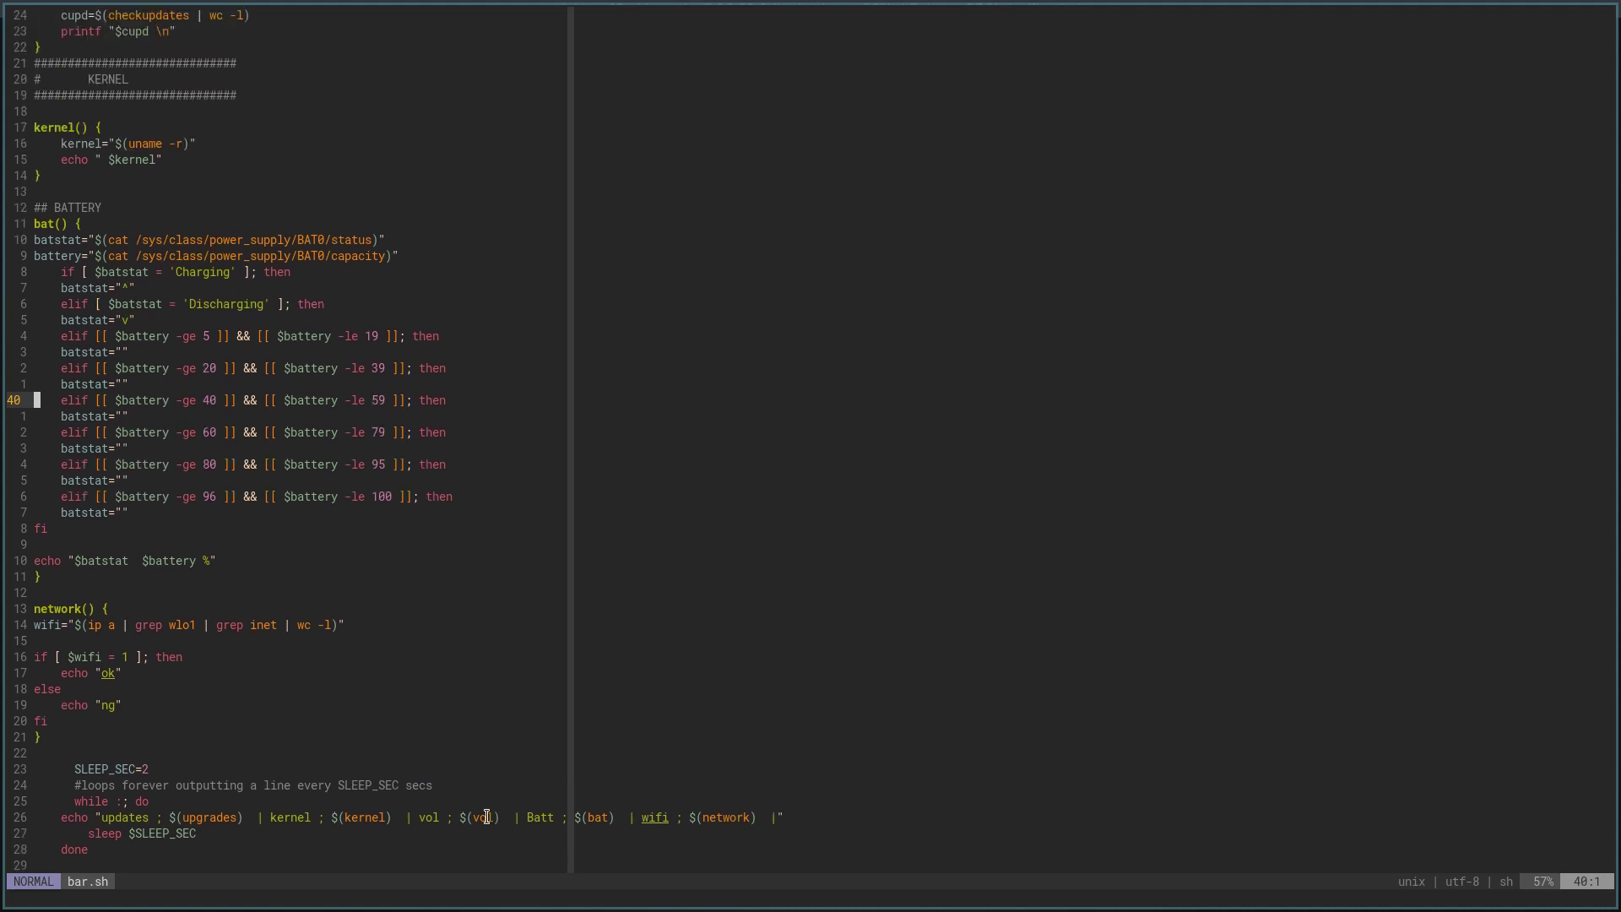
pyautogui.scroll(2, 487, 816)
pyautogui.scroll(-1, 487, 817)
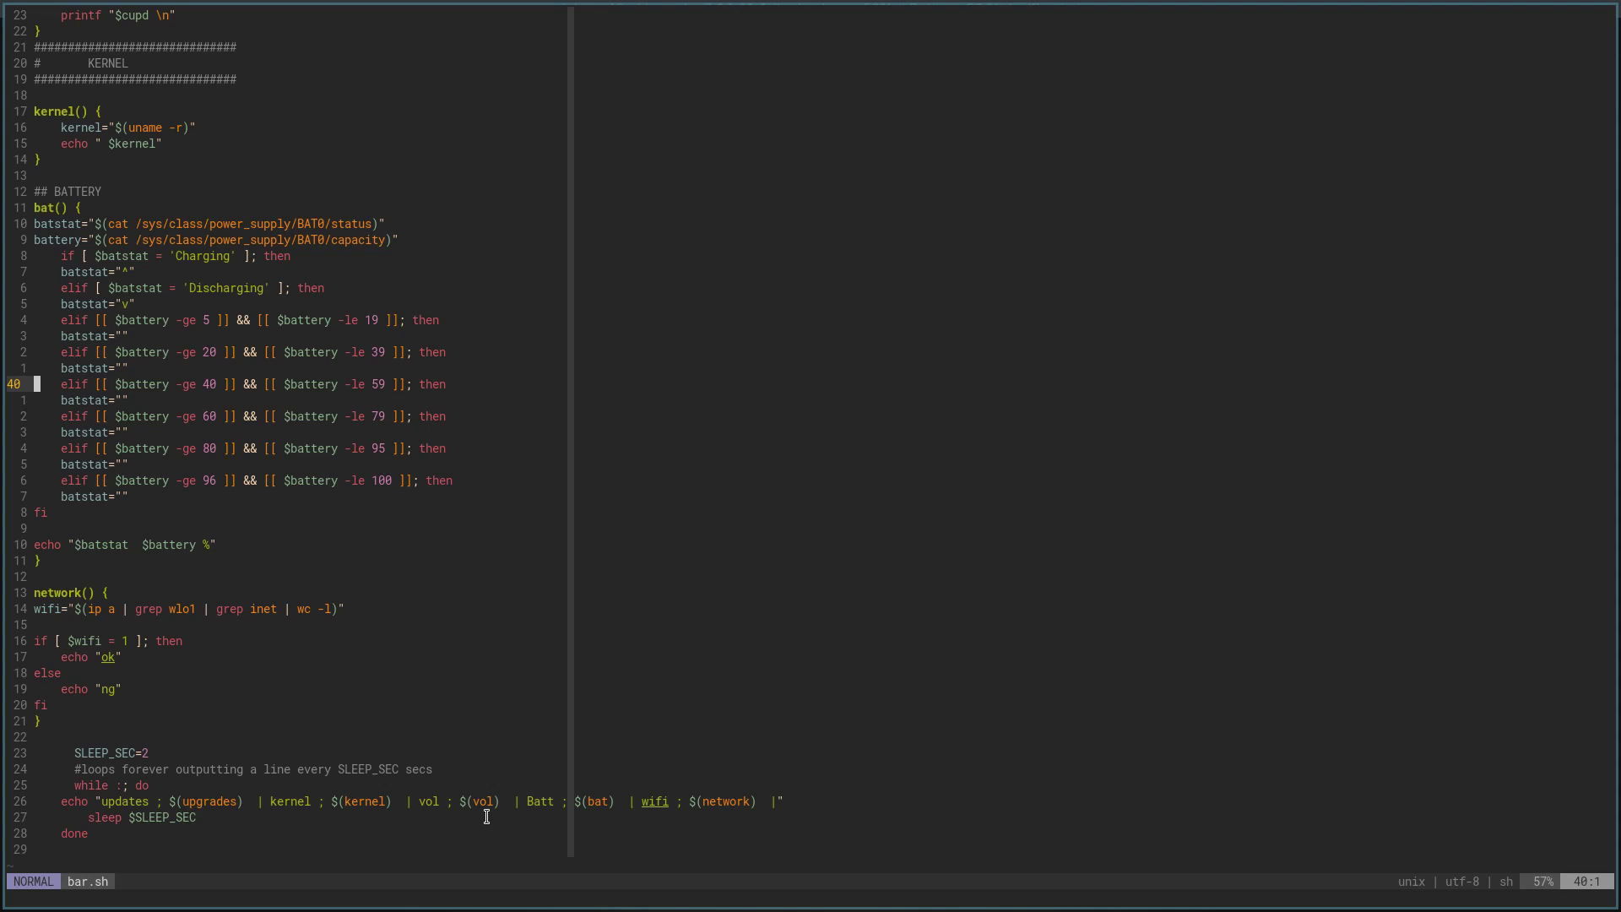
pyautogui.hotkey('ctrl', 'y')
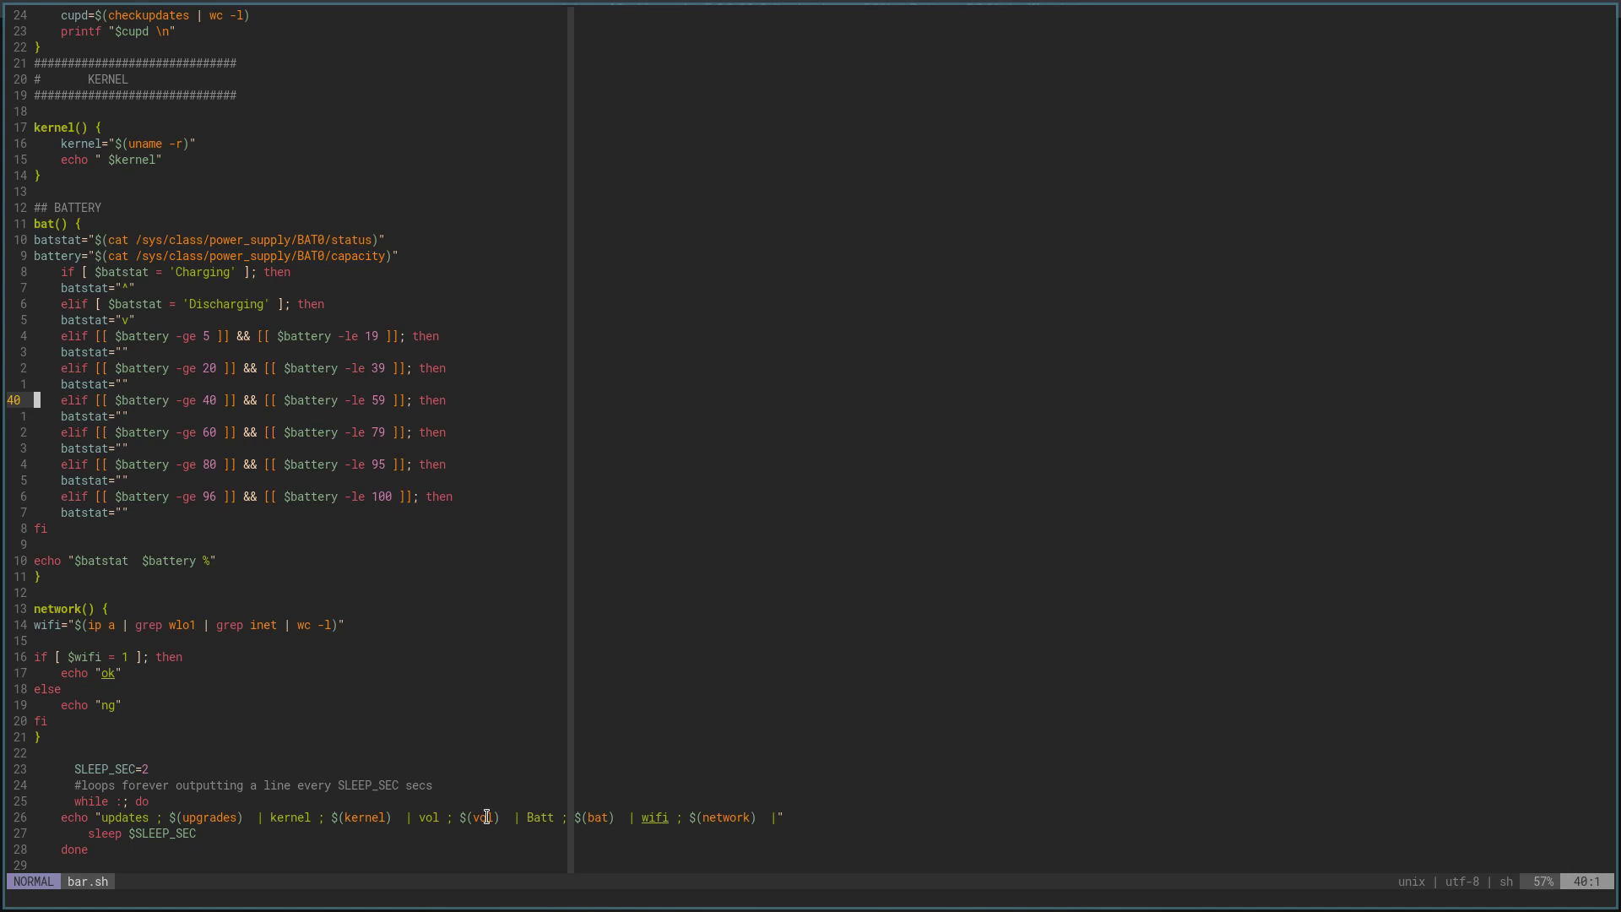
pyautogui.scroll(1, 572, 869)
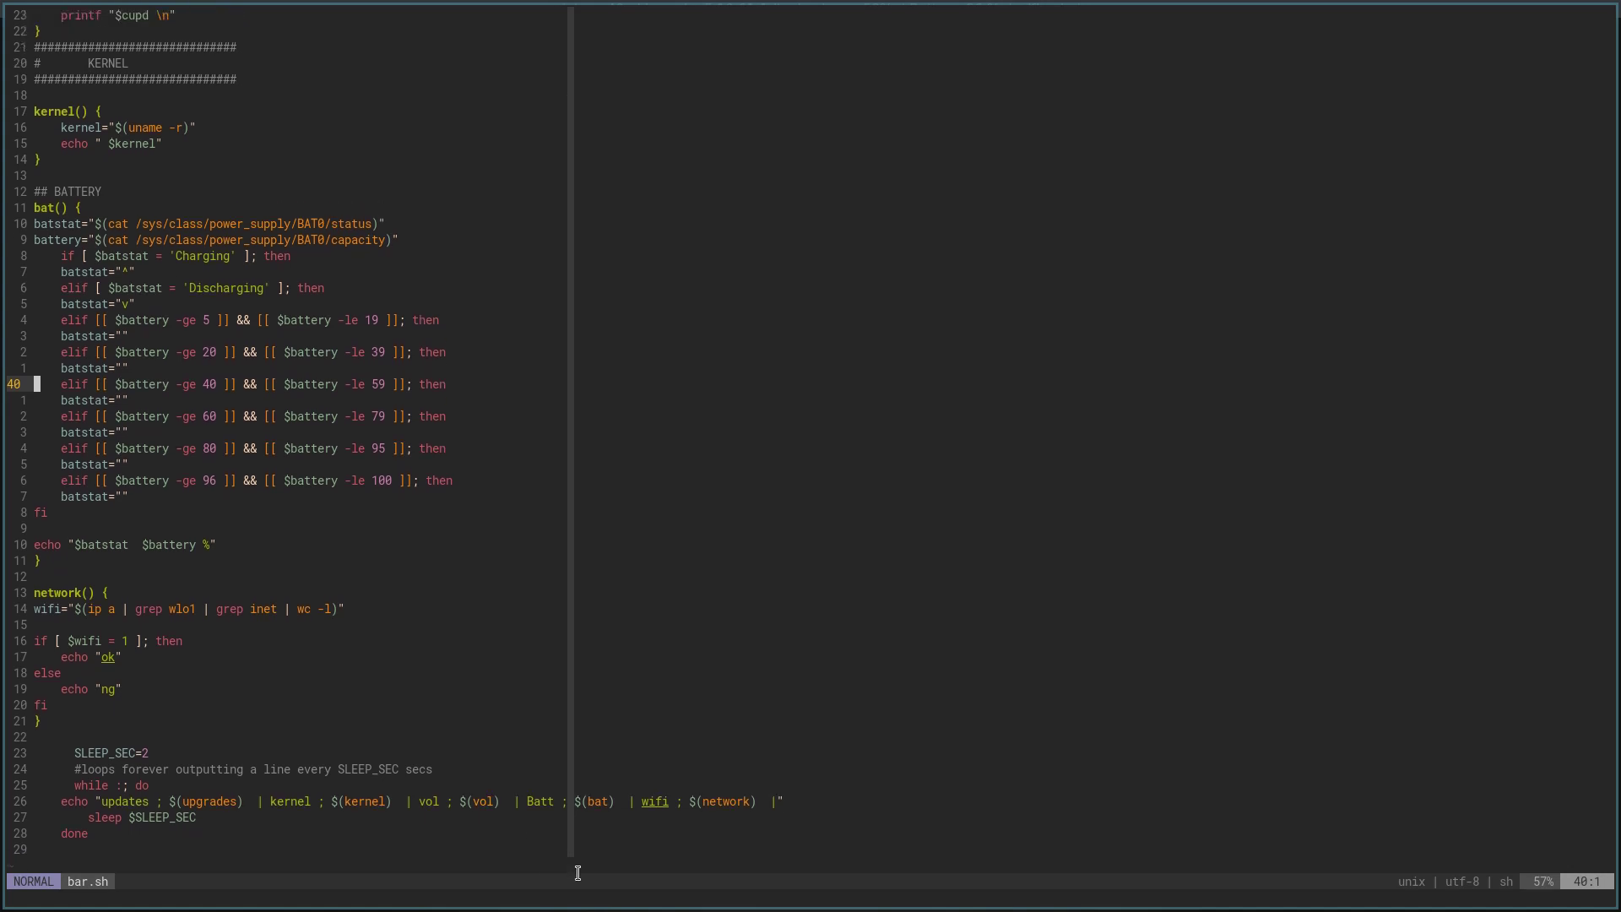
# Step: Go to workspace 1 and examine the header and AUTOSTART section at the beginning of .ratpoisonrc
pyautogui.hotkey('ctrl', 't')
pyautogui.press('1')
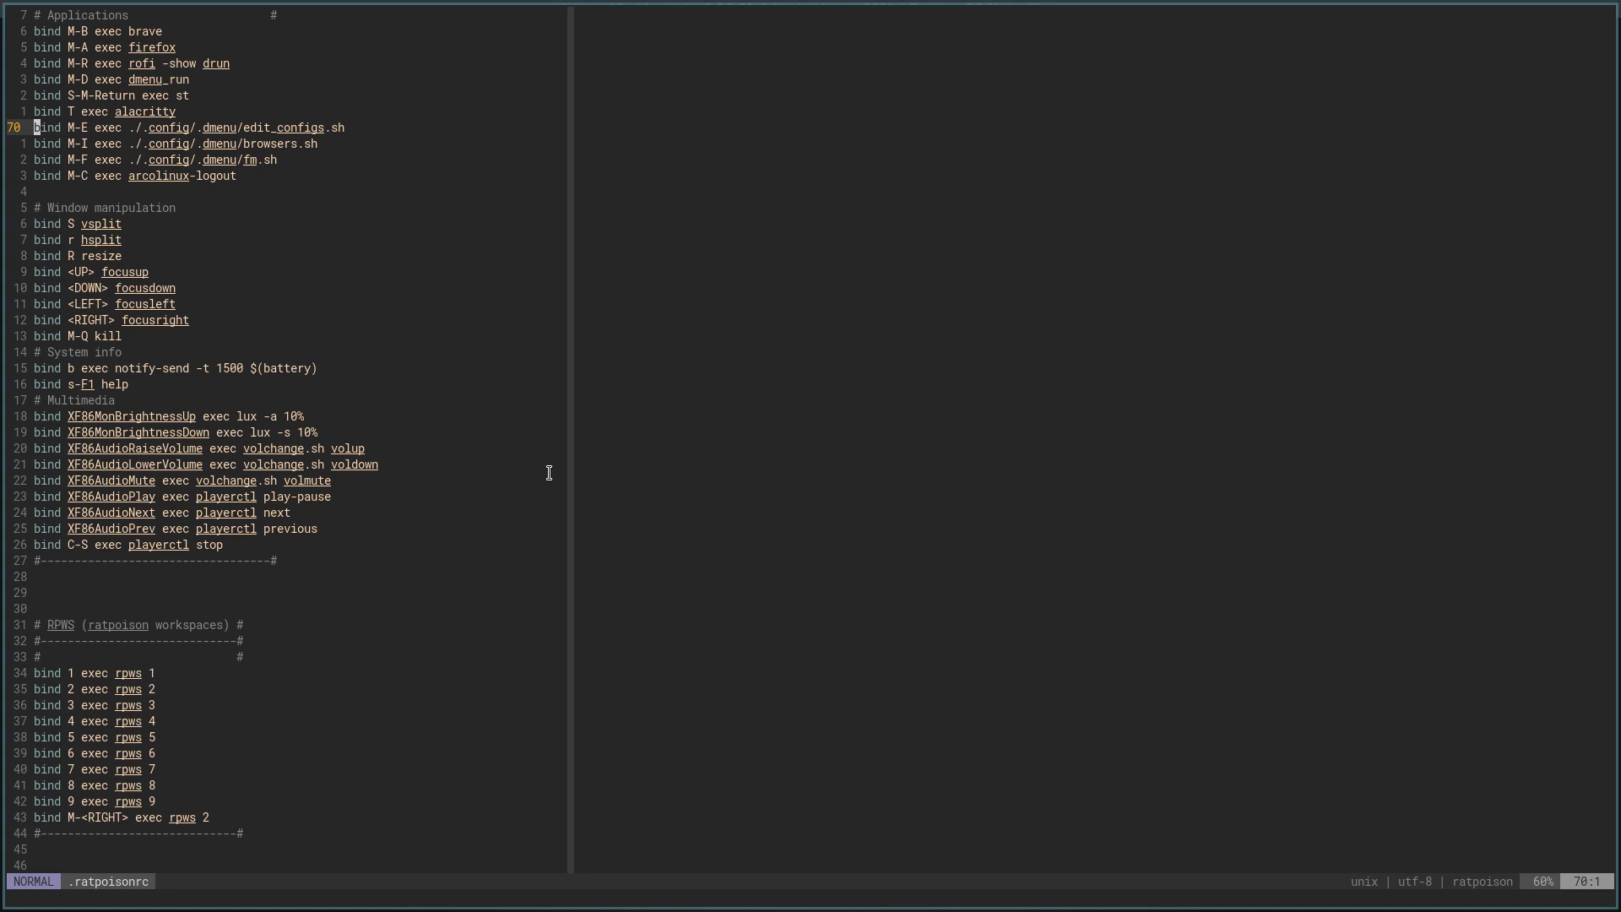
pyautogui.scroll(8, 549, 473)
pyautogui.scroll(13, 549, 473)
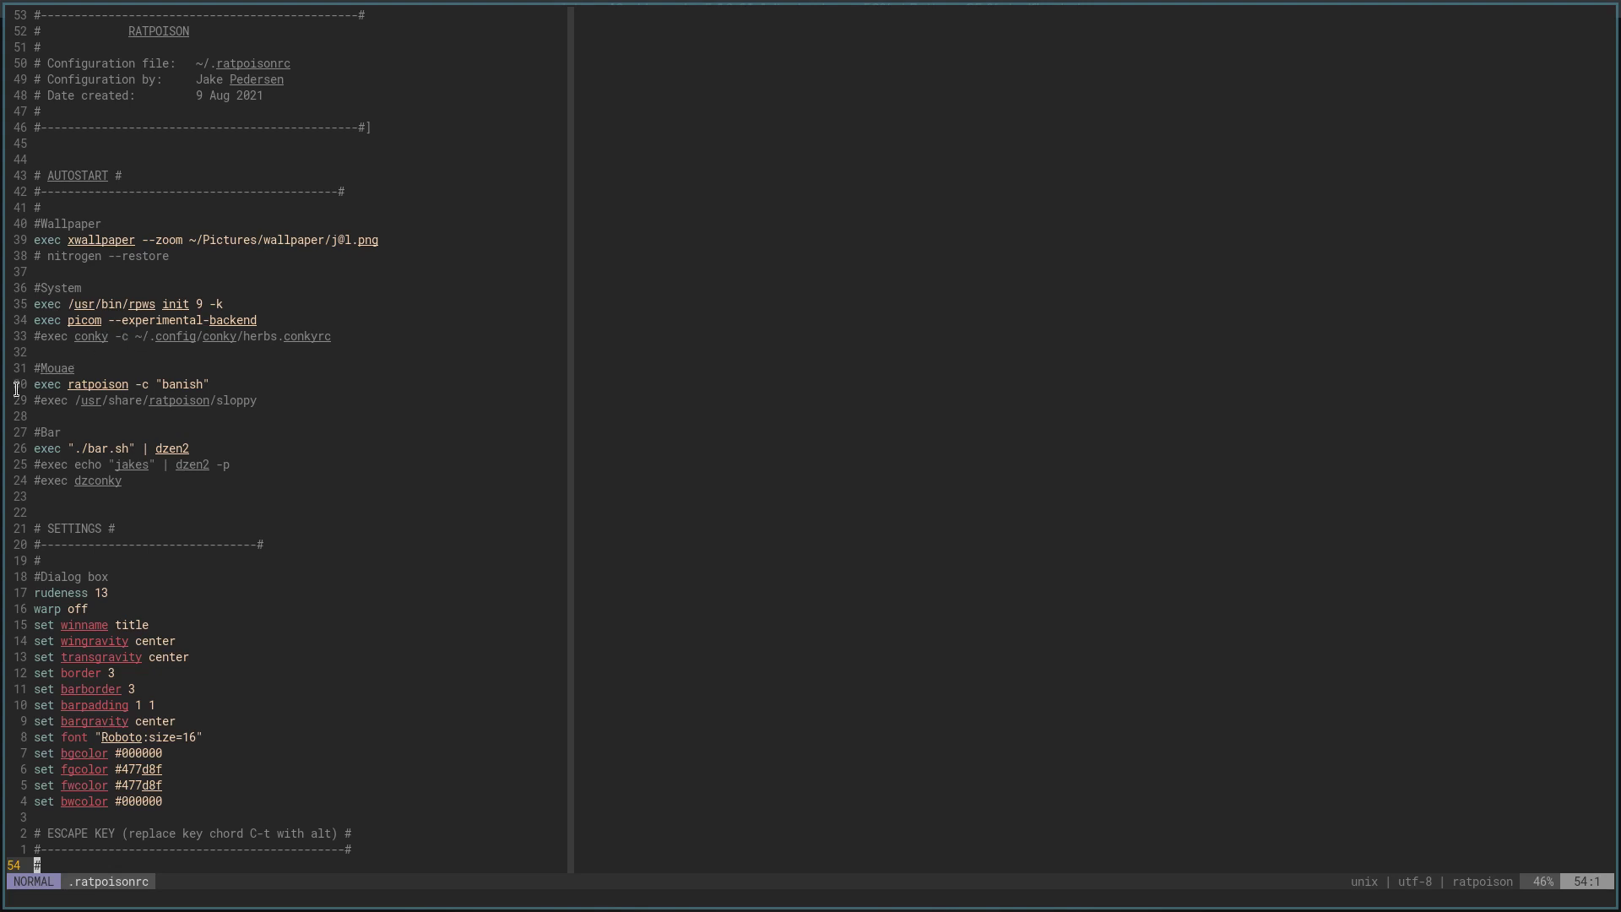
# Step: Correct the misspelled "#Mouae" comment in the AUTOSTART section to "#Mouse" and save .ratpoisonrc
pyautogui.press('k')
pyautogui.press('k')
pyautogui.press('k')
pyautogui.press('k')
pyautogui.press('k')
pyautogui.press('k')
pyautogui.press('k')
pyautogui.press('k')
pyautogui.press('k')
pyautogui.press('k')
pyautogui.press('k')
pyautogui.press('k')
pyautogui.press('k')
pyautogui.press('k')
pyautogui.press('k')
pyautogui.press('k')
pyautogui.press('k')
pyautogui.press('k')
pyautogui.press('k')
pyautogui.press('k')
pyautogui.press('k')
pyautogui.press('k')
pyautogui.press('k')
pyautogui.press('k')
pyautogui.press('k')
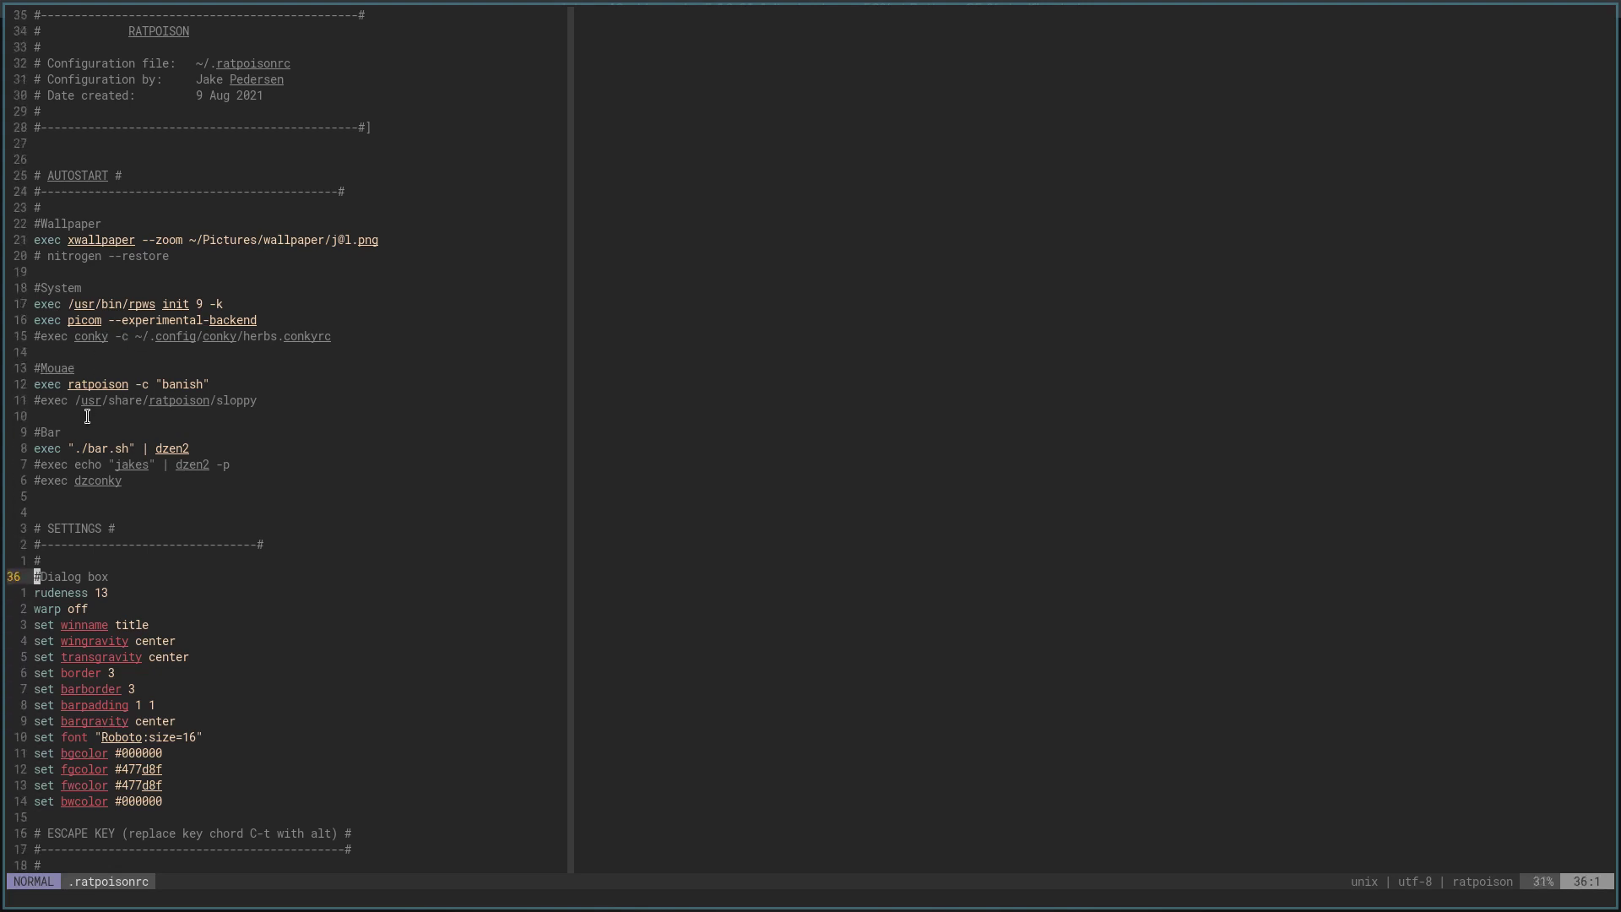
pyautogui.press('l')
pyautogui.press('l')
pyautogui.press('l')
pyautogui.press('l')
pyautogui.press('l')
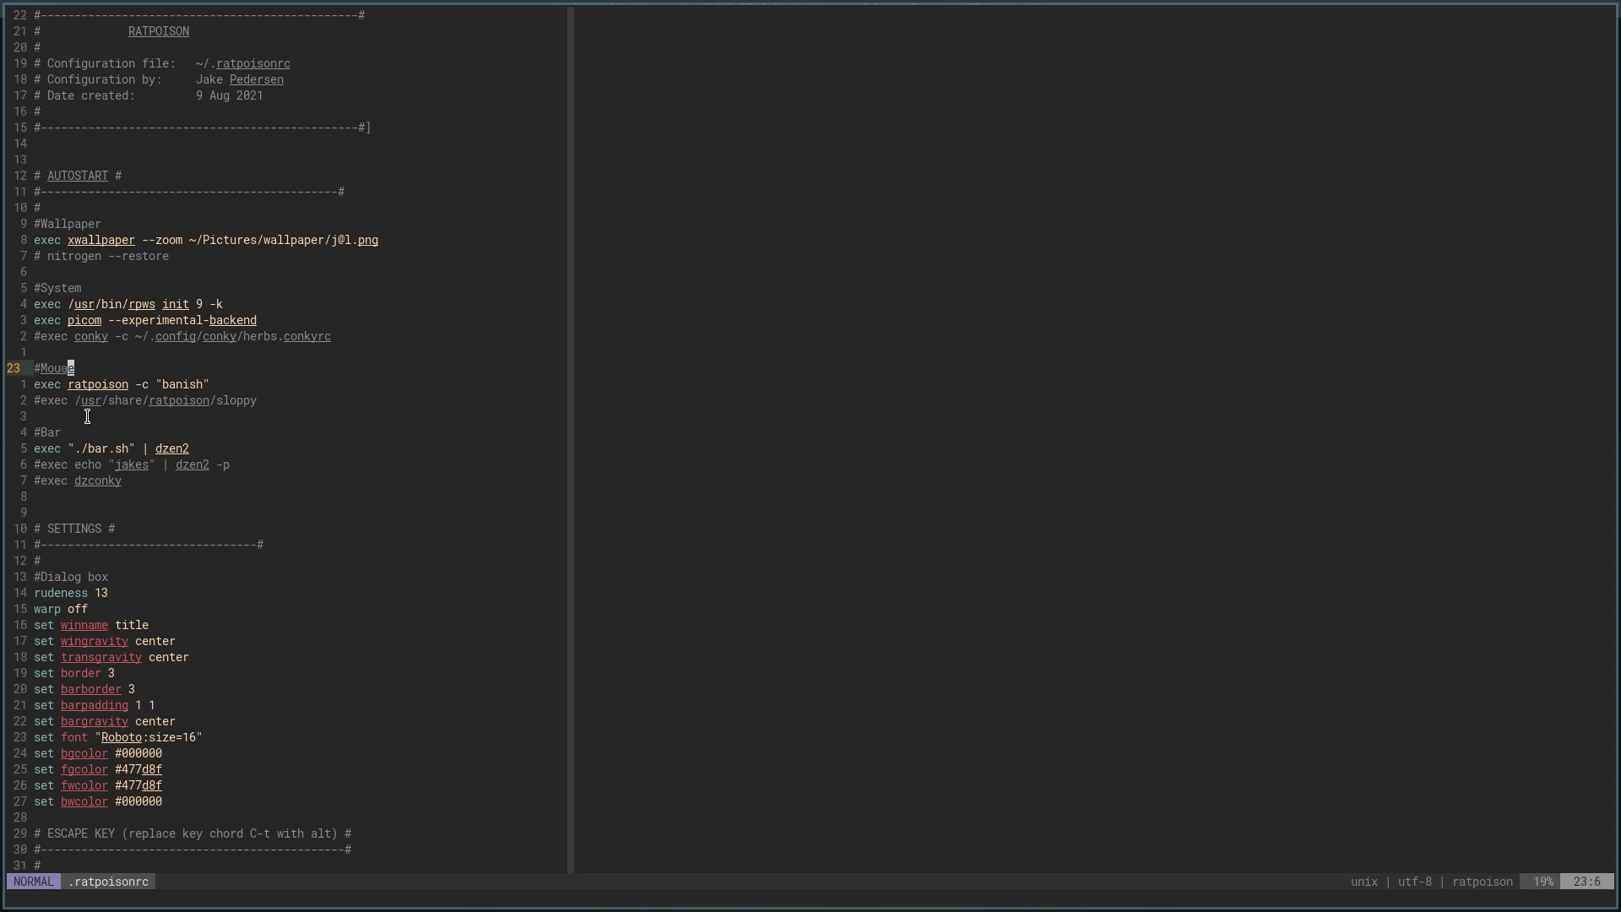
pyautogui.press('i')
pyautogui.press('BackSpace')
pyautogui.write('s')
pyautogui.press('Escape')
pyautogui.write(':w')
pyautogui.press('Return')
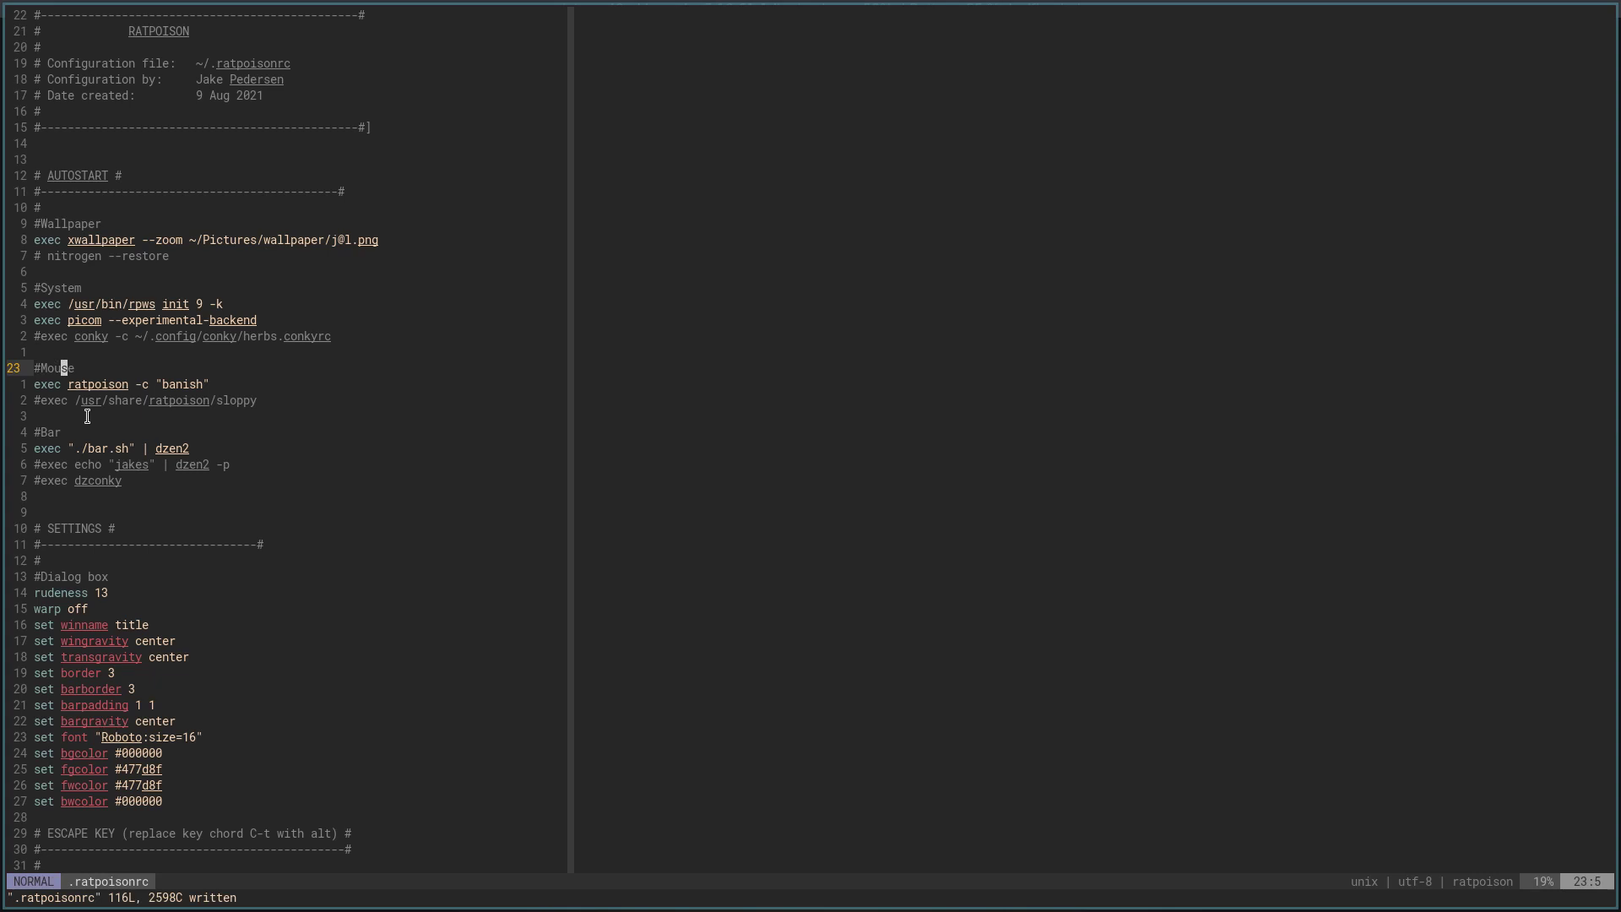
# Step: Split the editor's frame into two stacked frames, cycle the focus between them, and restore the single full-screen frame
pyautogui.press('j')
pyautogui.press('j')
pyautogui.hotkey('alt', 's')
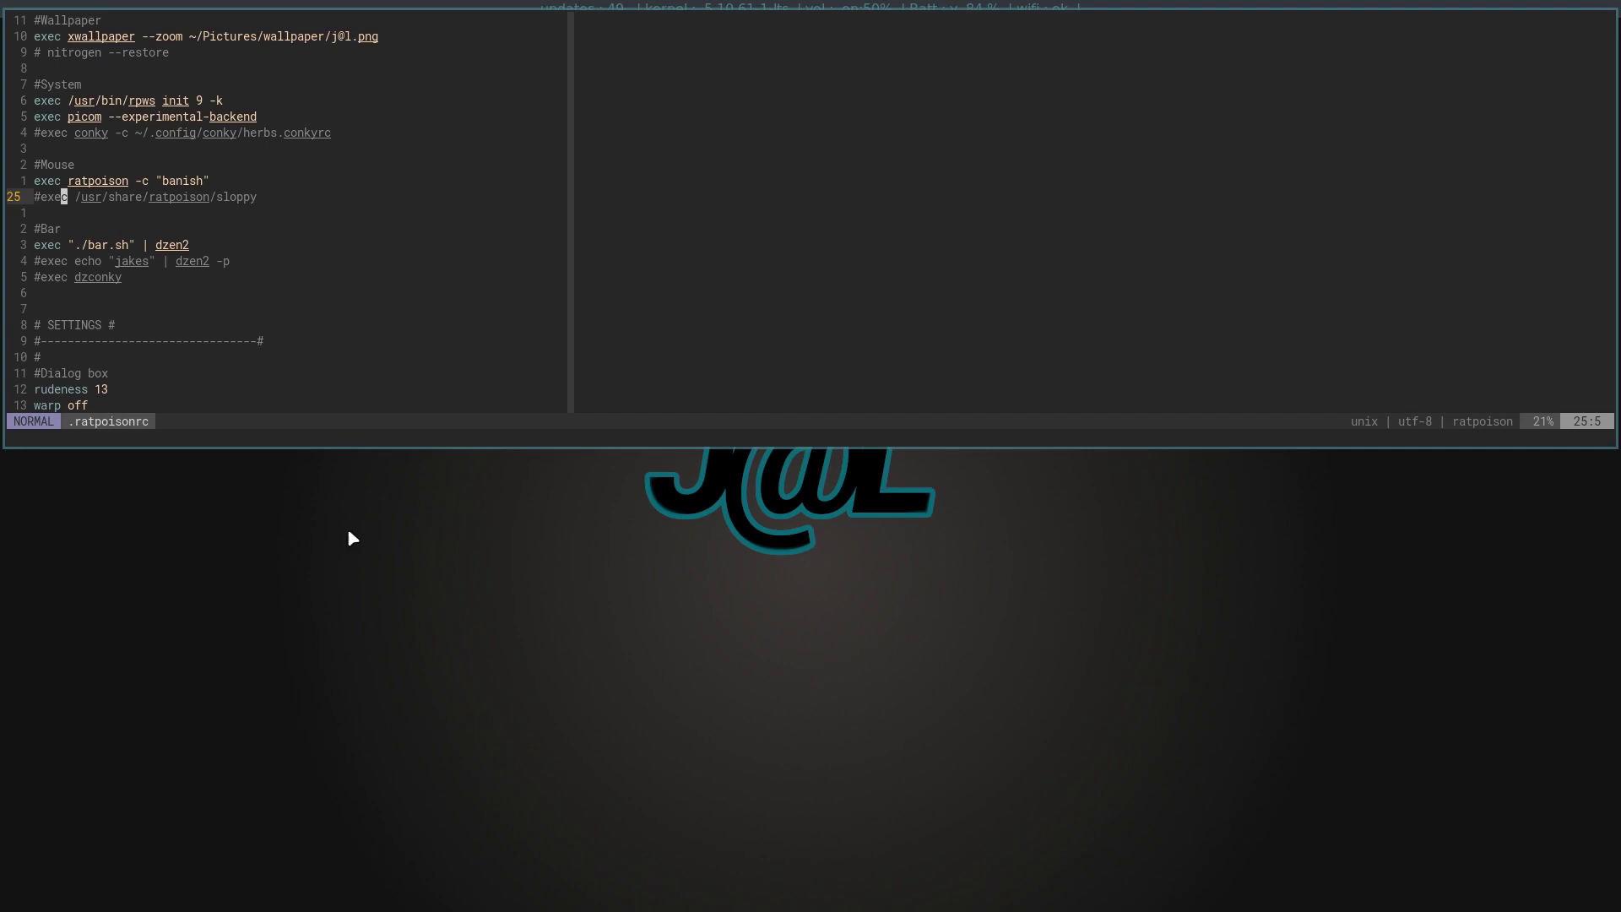
pyautogui.hotkey('ctrl', 't')
pyautogui.press('Tab')
pyautogui.hotkey('ctrl', 't')
pyautogui.press('Tab')
pyautogui.hotkey('ctrl', 't')
pyautogui.press('Tab')
pyautogui.hotkey('ctrl', 't')
pyautogui.press('Tab')
pyautogui.hotkey('ctrl', 't')
pyautogui.press('Tab')
pyautogui.hotkey('ctrl', 't')
pyautogui.hotkey('shift', 'q')
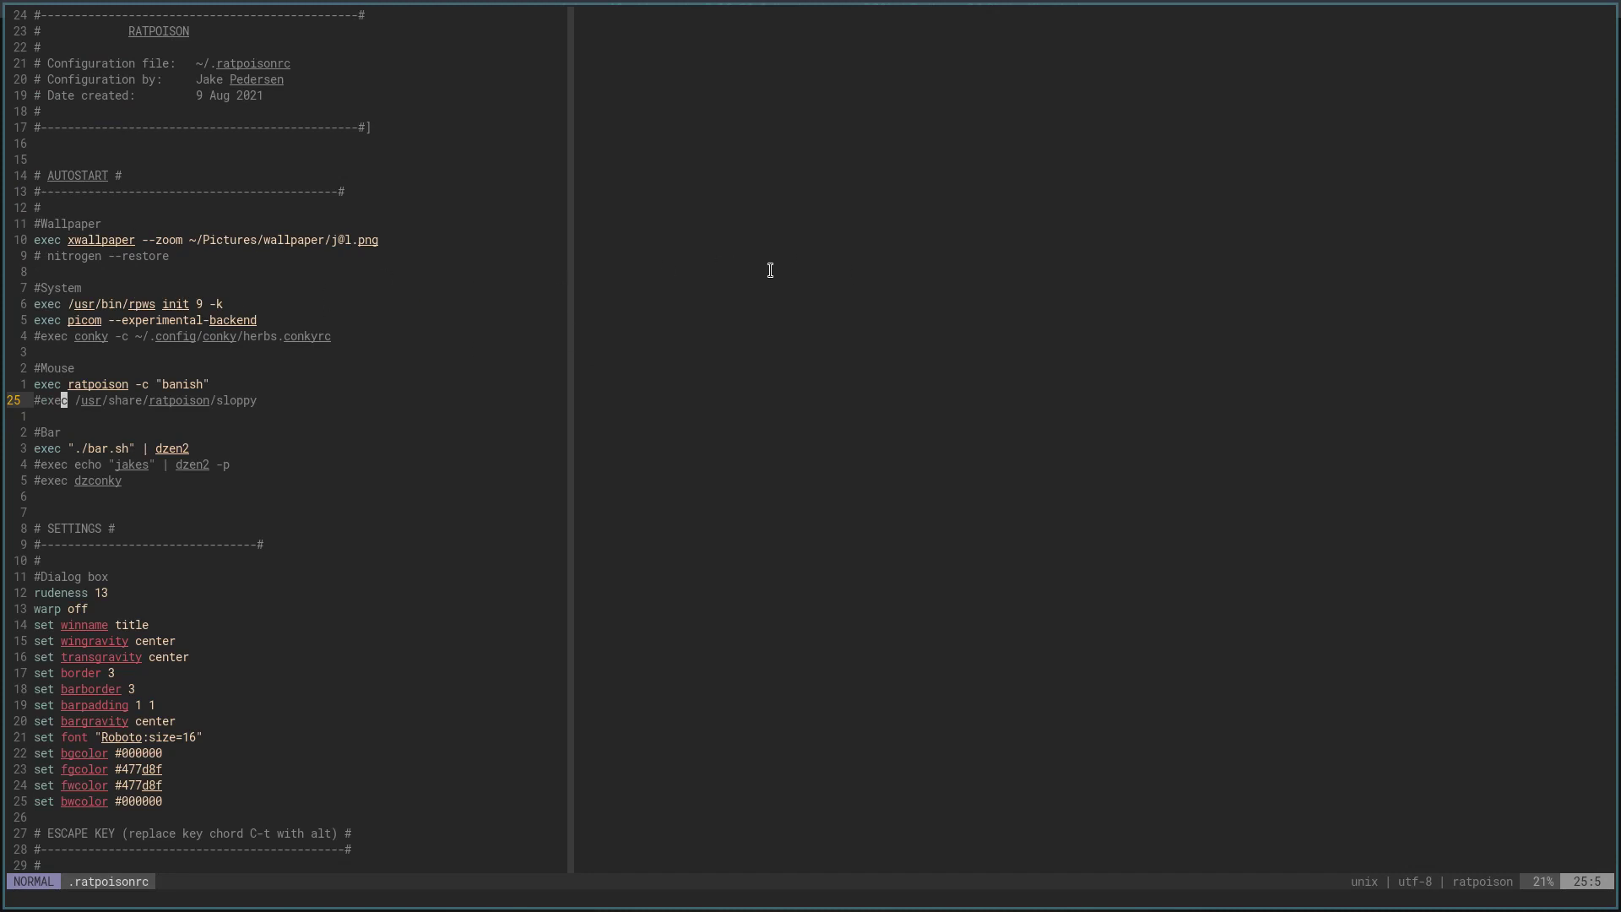
# Step: Split the frame into stacked halves once more and return the editor to full screen
pyautogui.hotkey('ctrl', 't')
pyautogui.press('s')
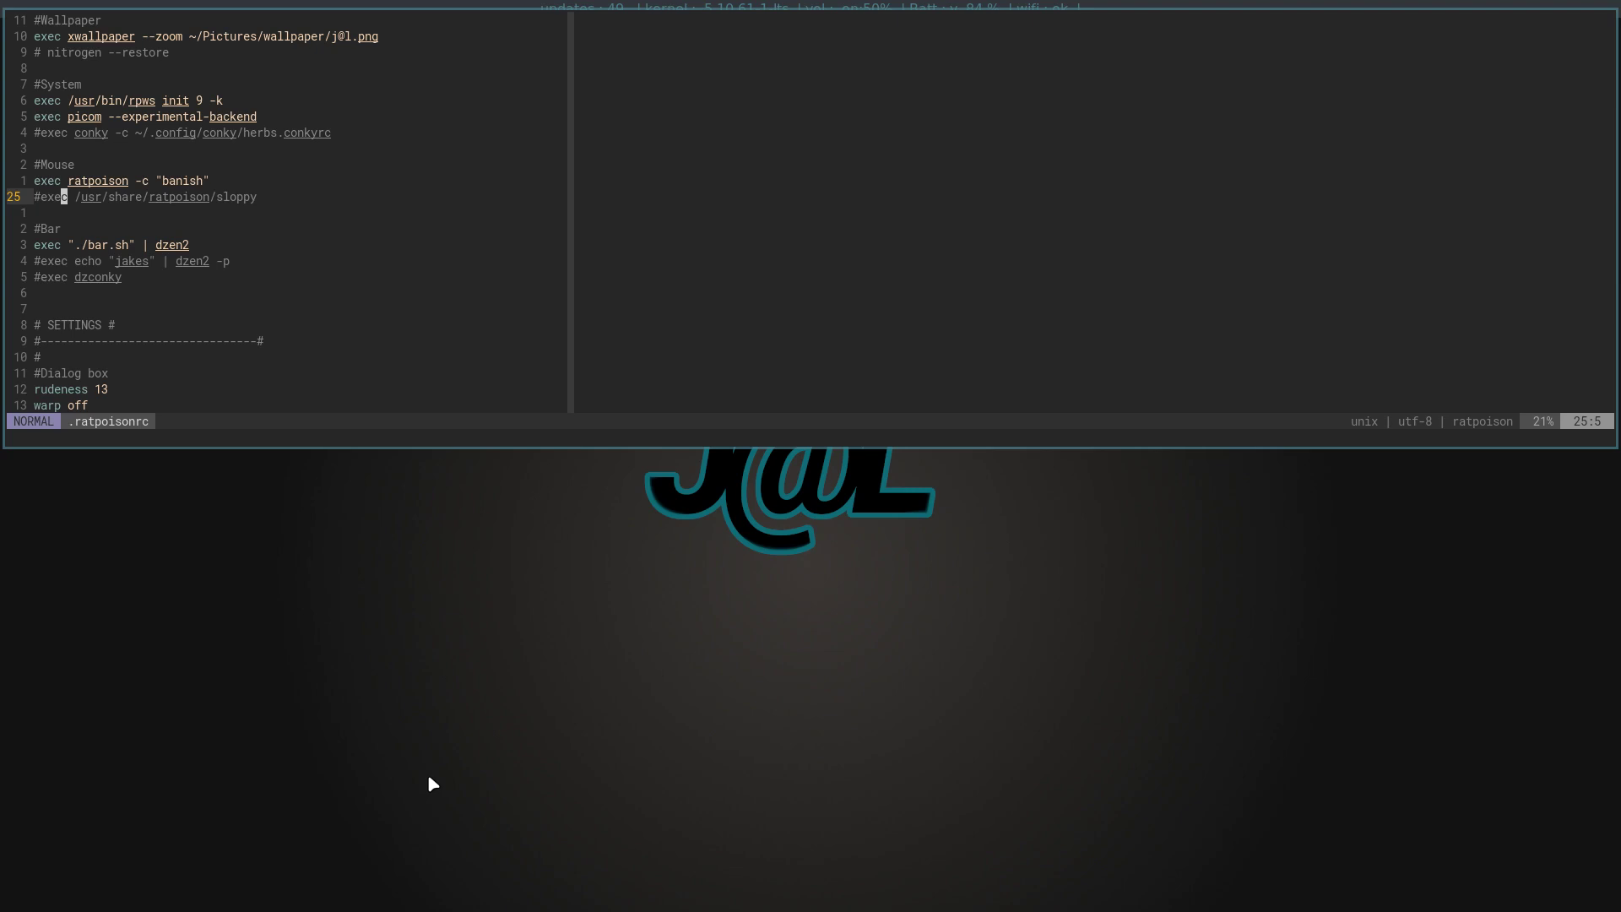
pyautogui.hotkey('alt', 'shift', 'q')
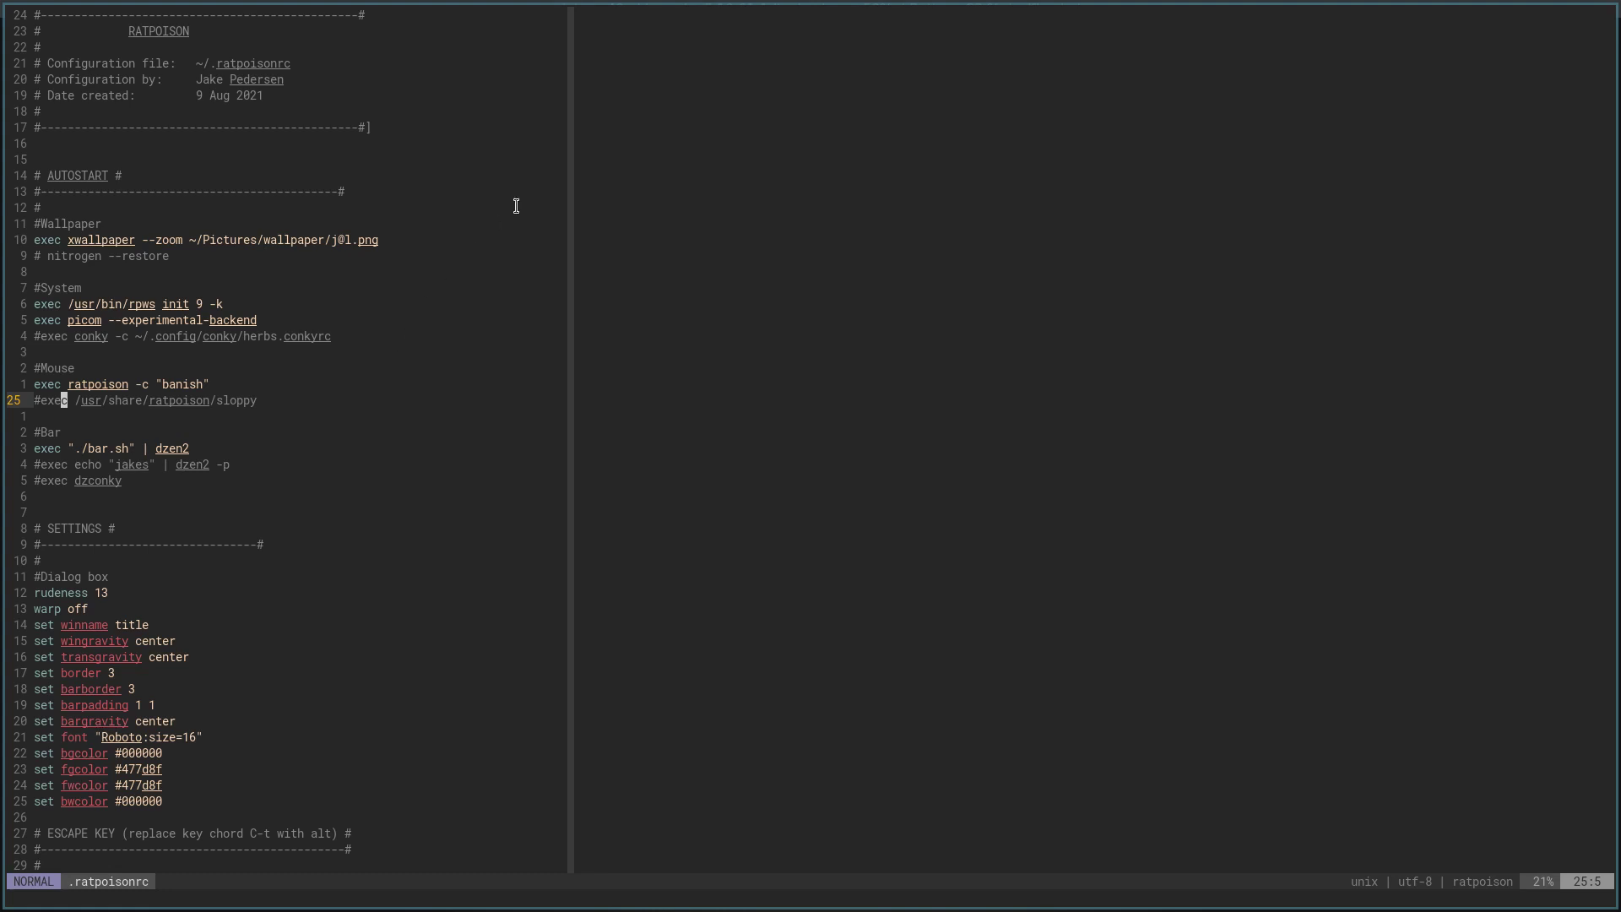
# Step: Visit workspace 4, return to workspace 1, and examine the SETTINGS section of .ratpoisonrc
pyautogui.scroll(-3, 516, 206)
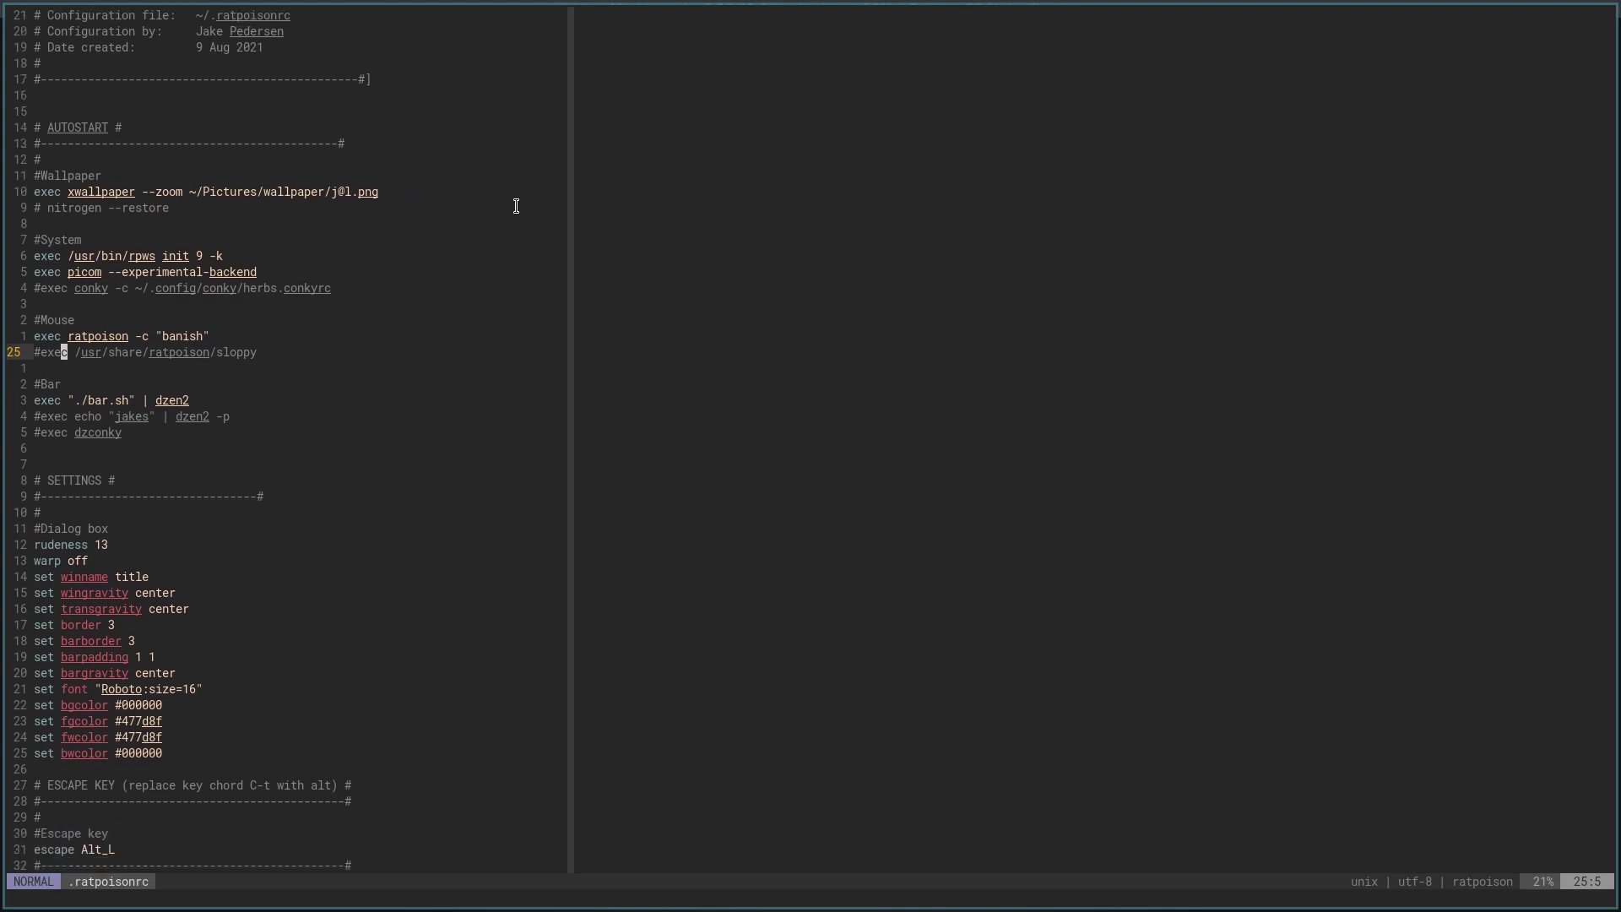
pyautogui.hotkey('alt', 'F4')
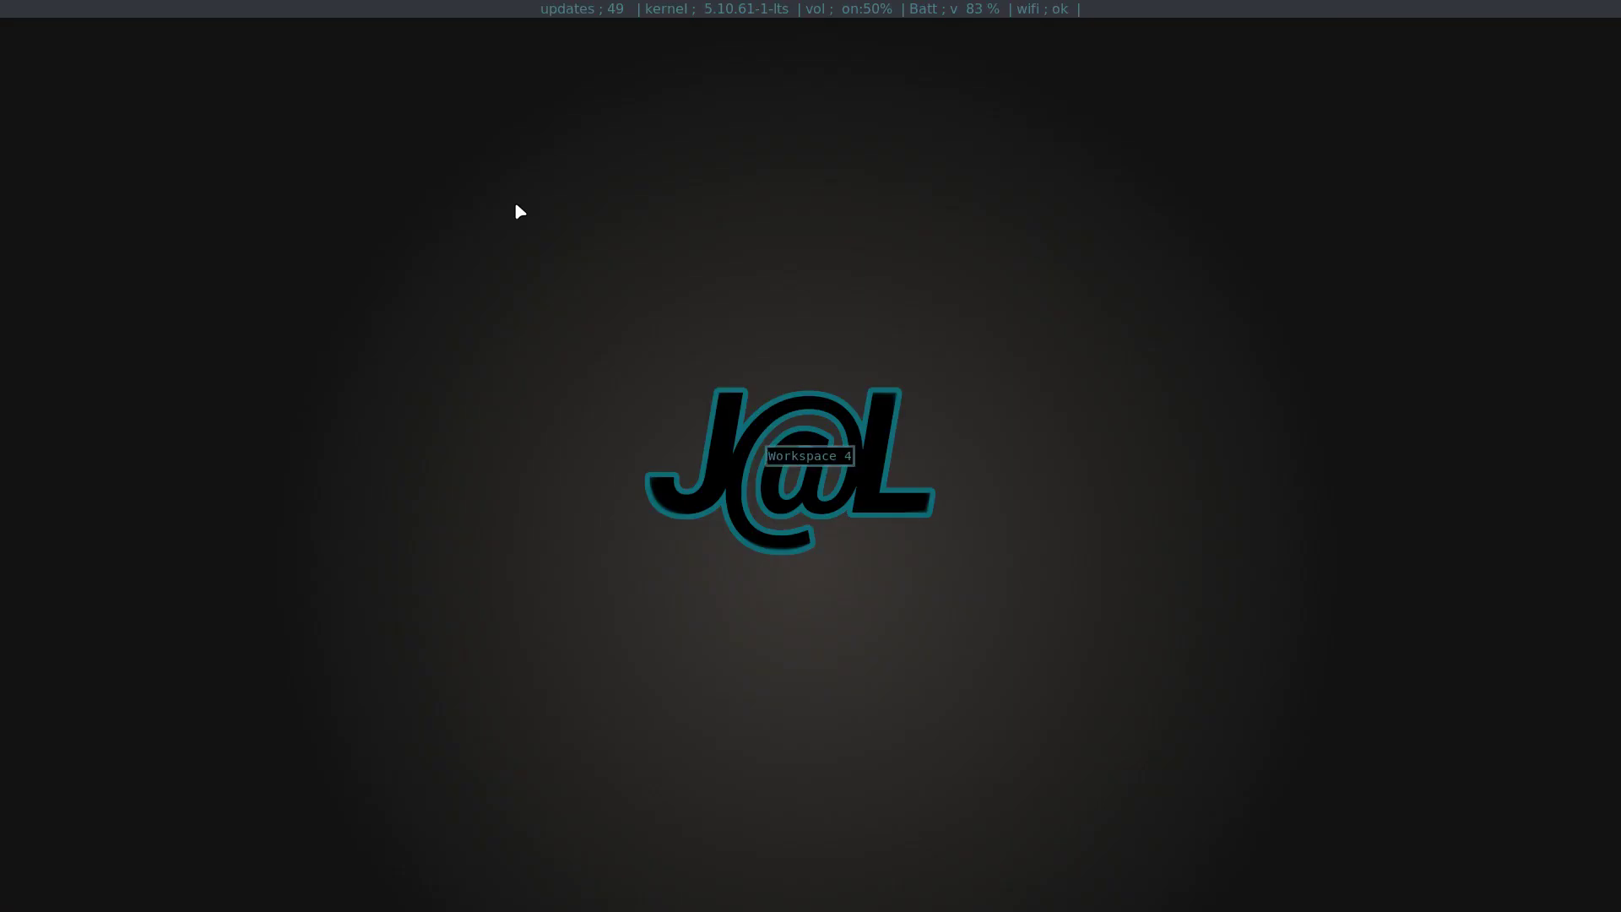
pyautogui.hotkey('alt', 'F1')
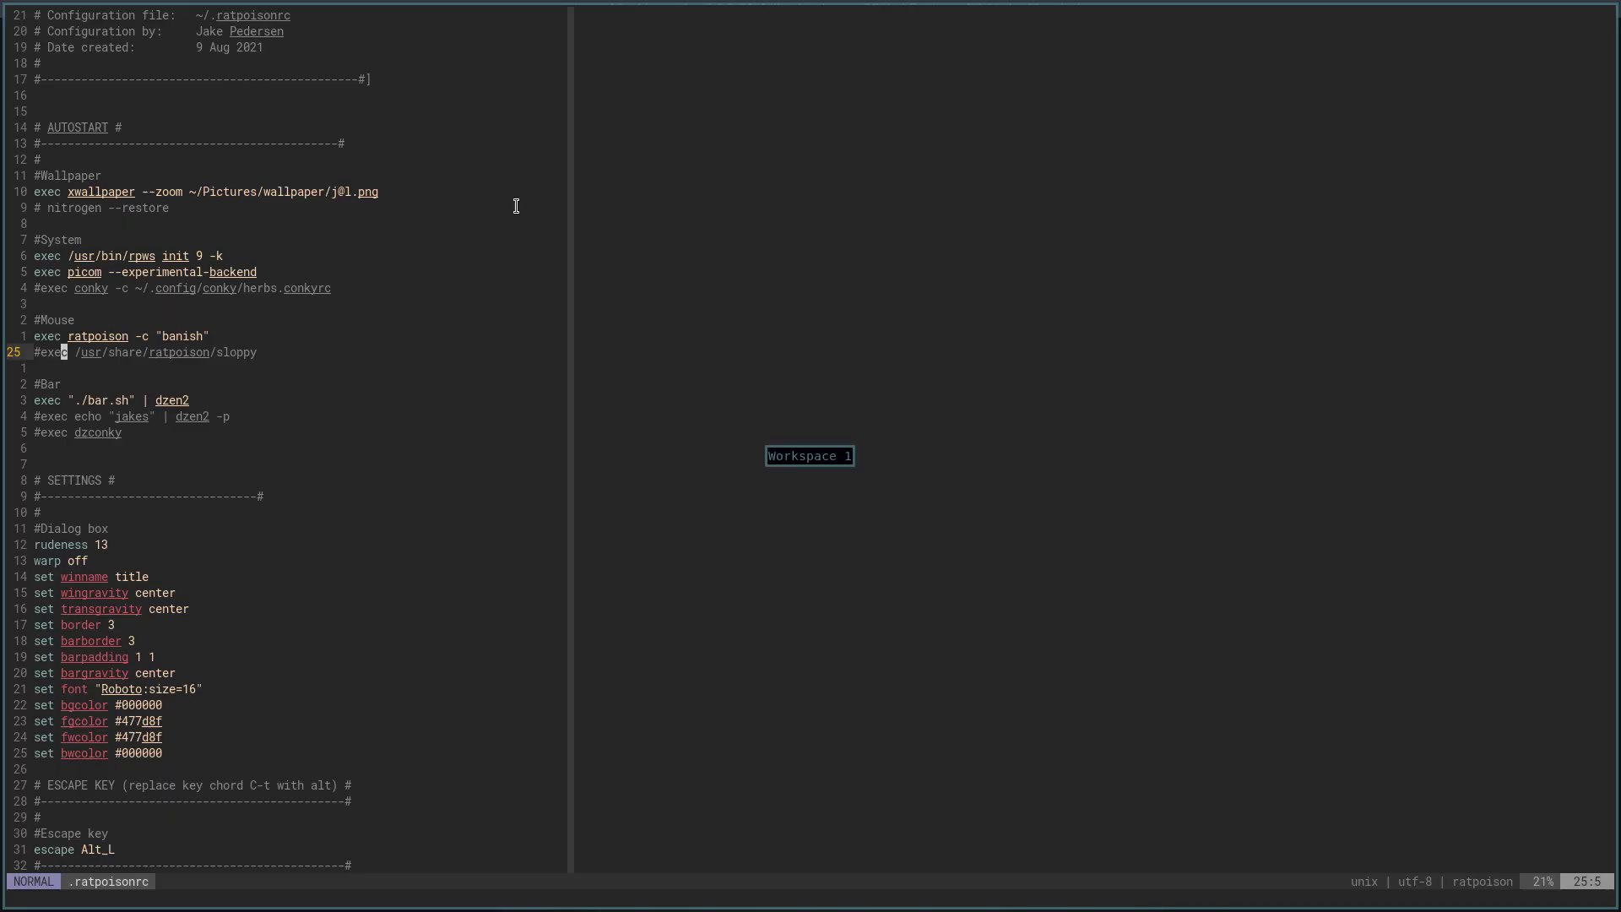
pyautogui.scroll(-4, 291, 318)
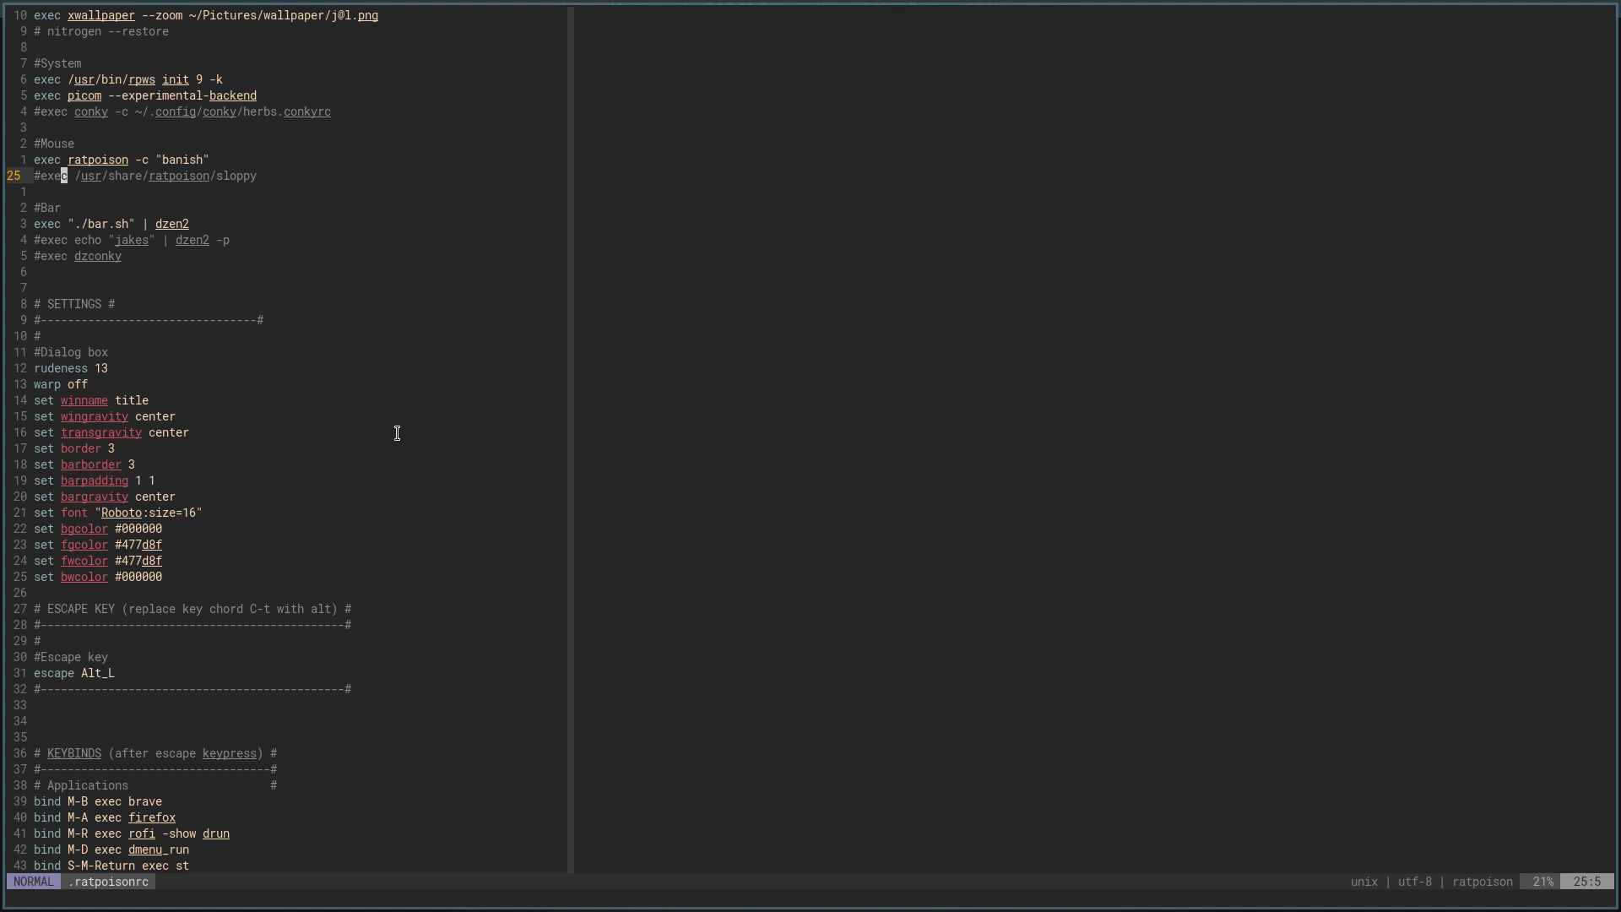
# Step: Bring up the ratpoison command prompt to view the dialog box styling, and dismiss it
pyautogui.press('Alt_L')
pyautogui.press(':')
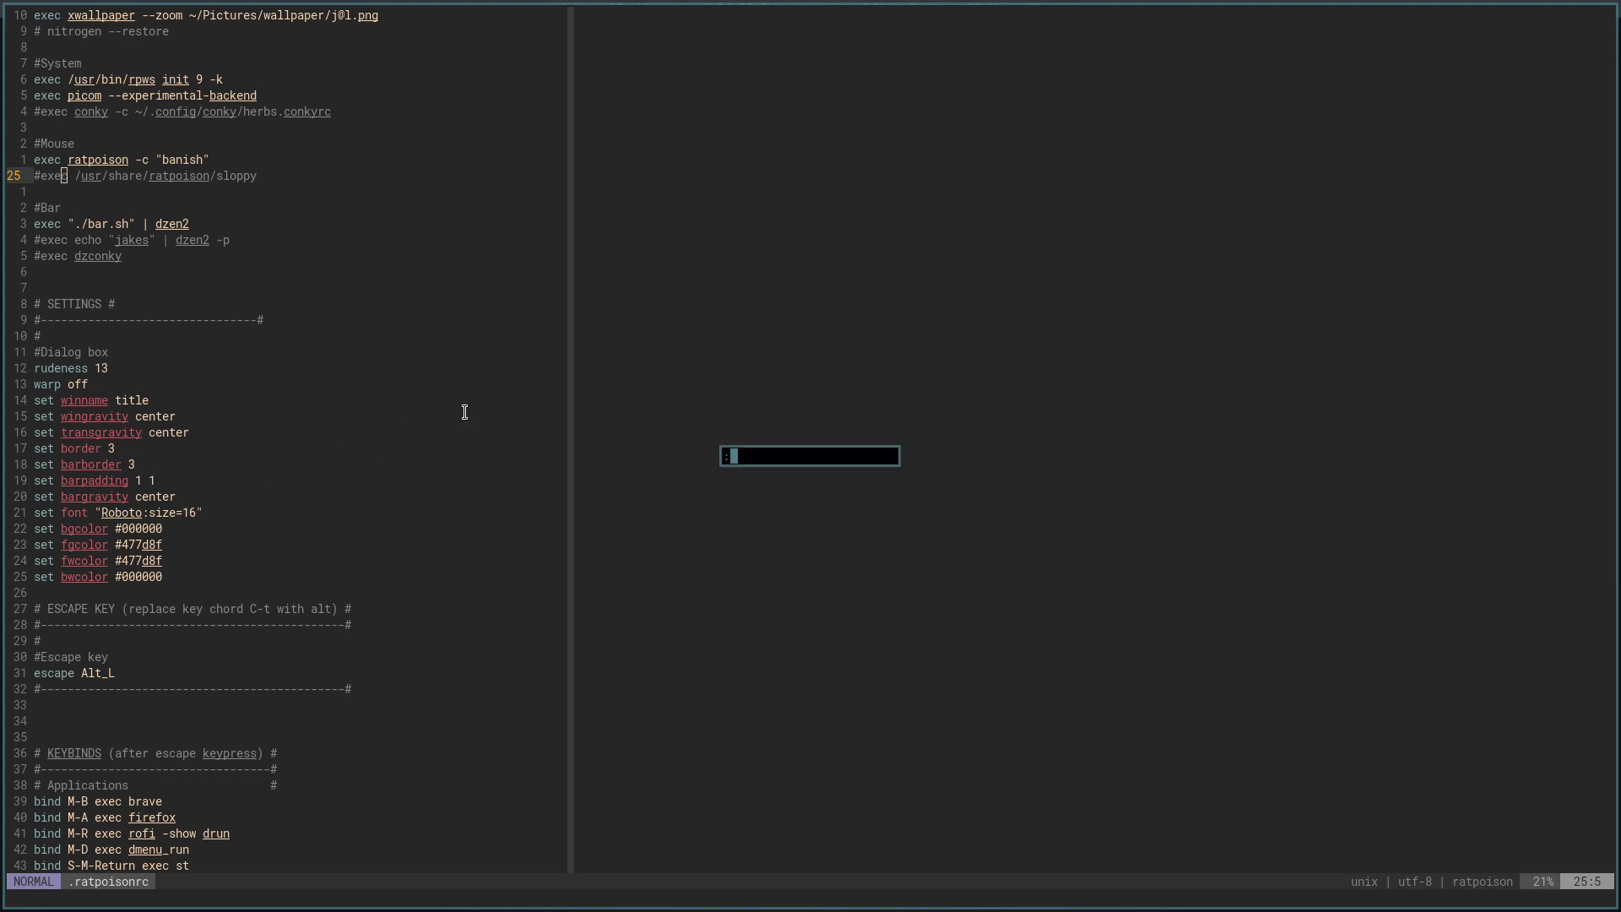
pyautogui.press('Escape')
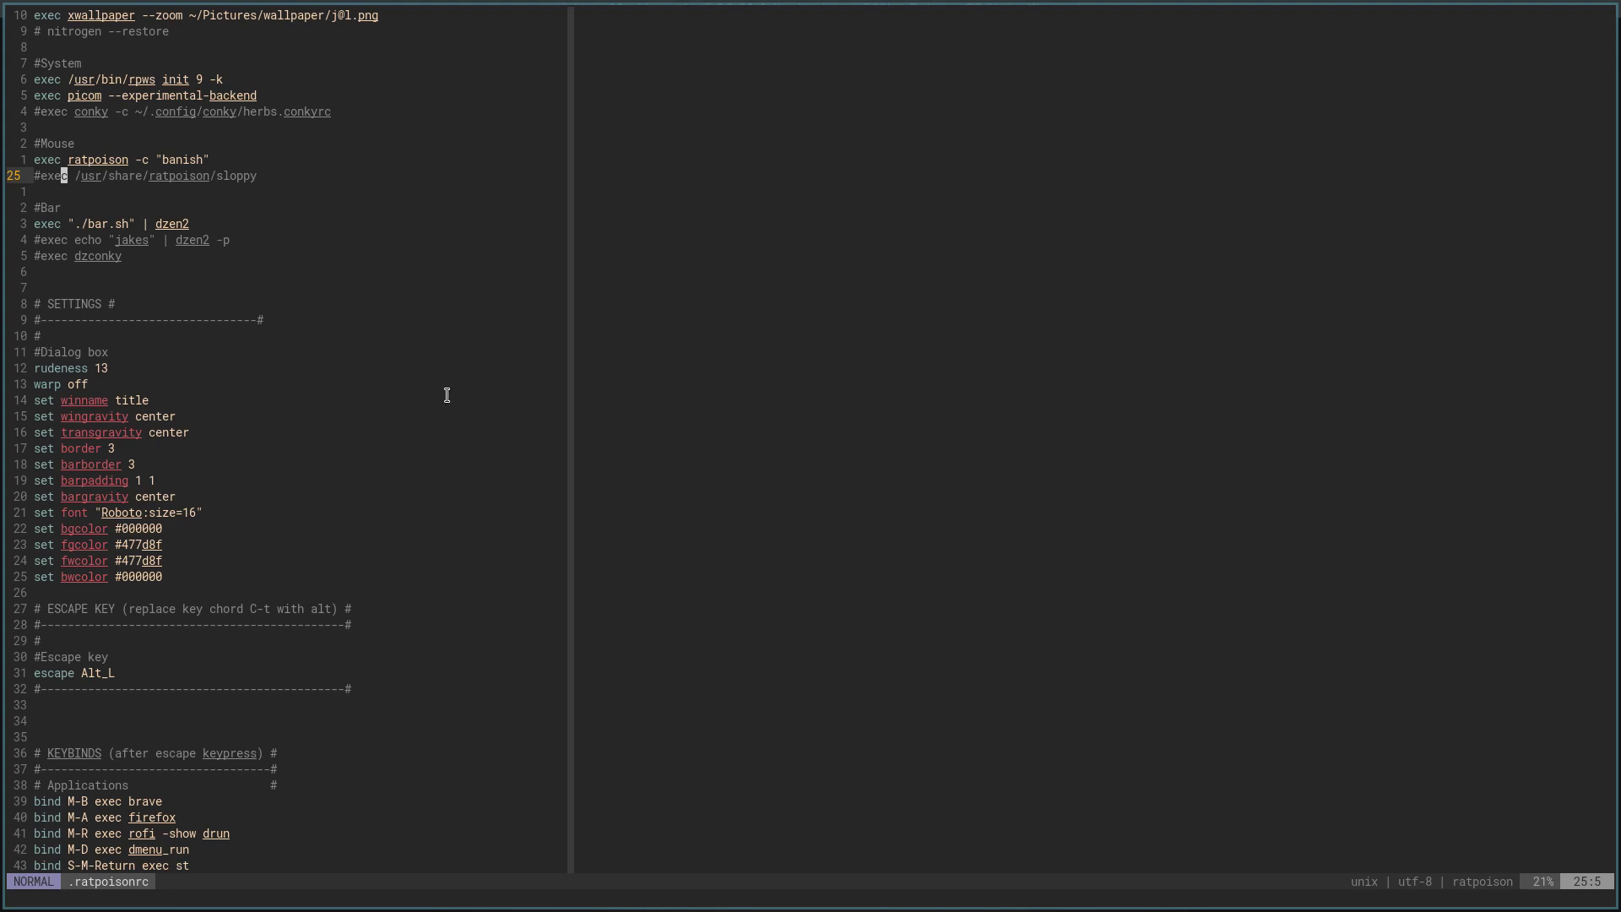
# Step: Examine the dialog box settings, the escape key definition and the application and window keybinds in .ratpoisonrc
pyautogui.scroll(-1, 862, 358)
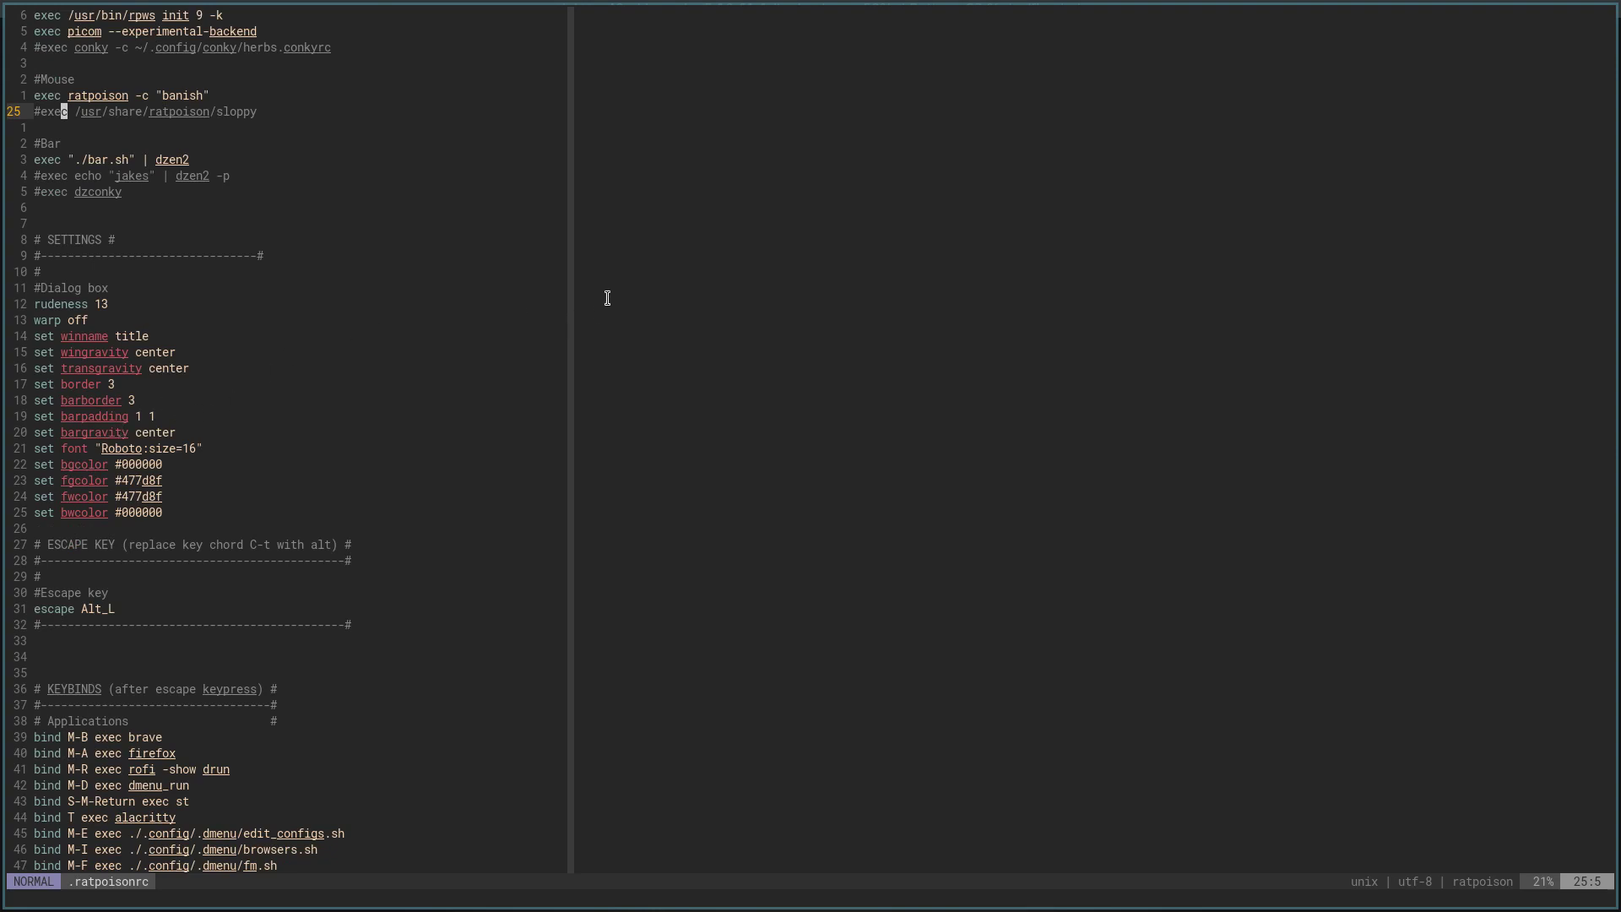
pyautogui.scroll(-2, 607, 298)
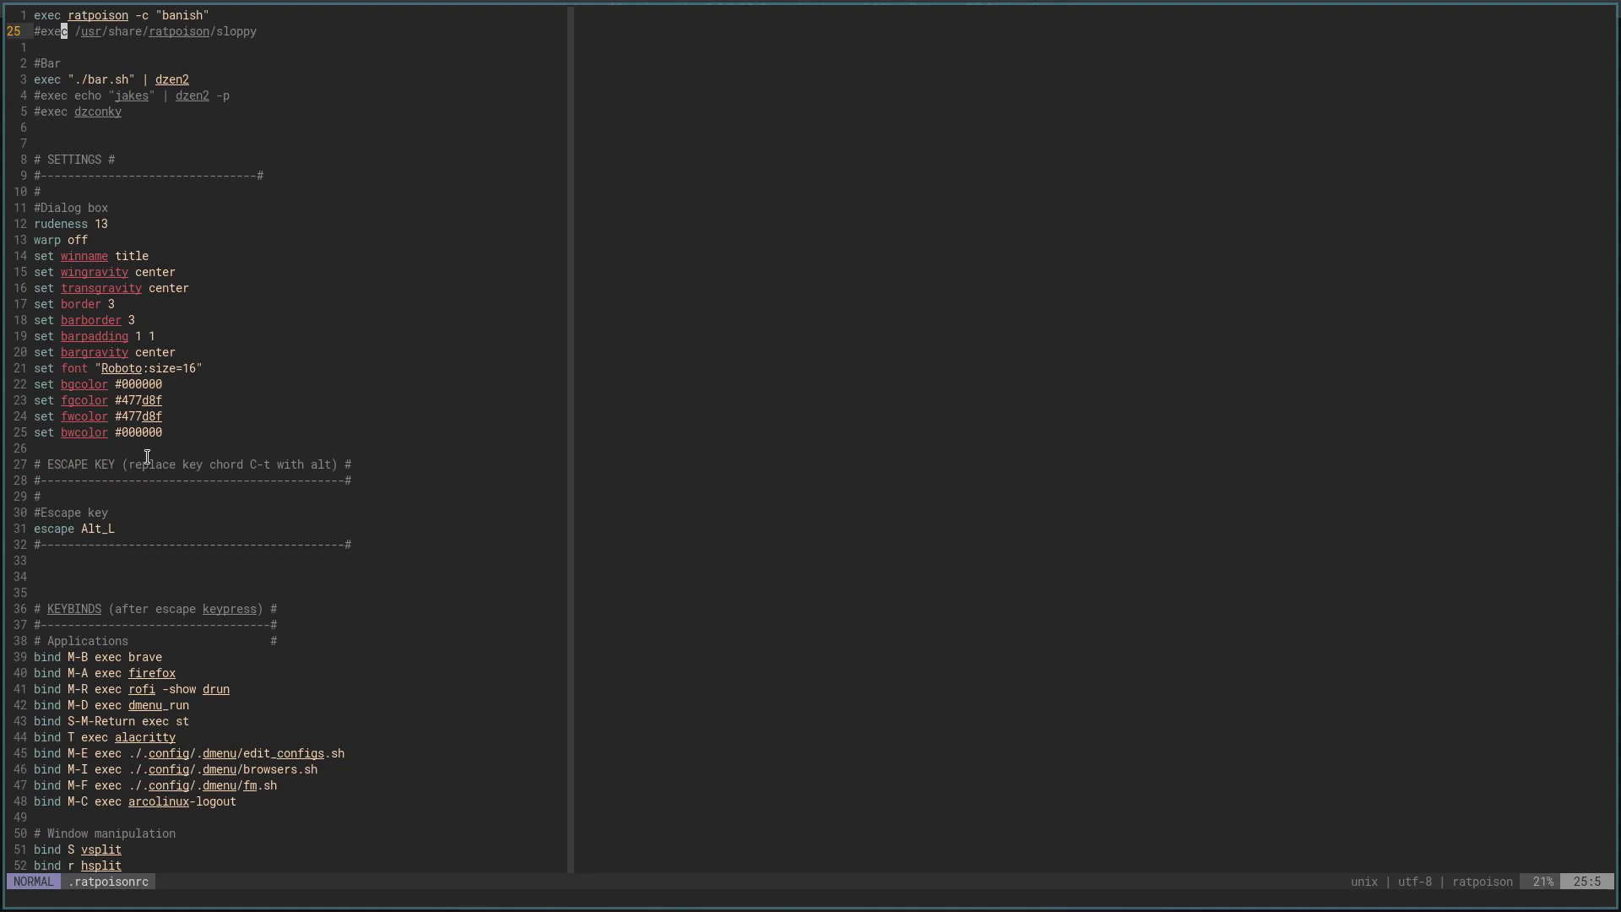
pyautogui.scroll(-2, 147, 457)
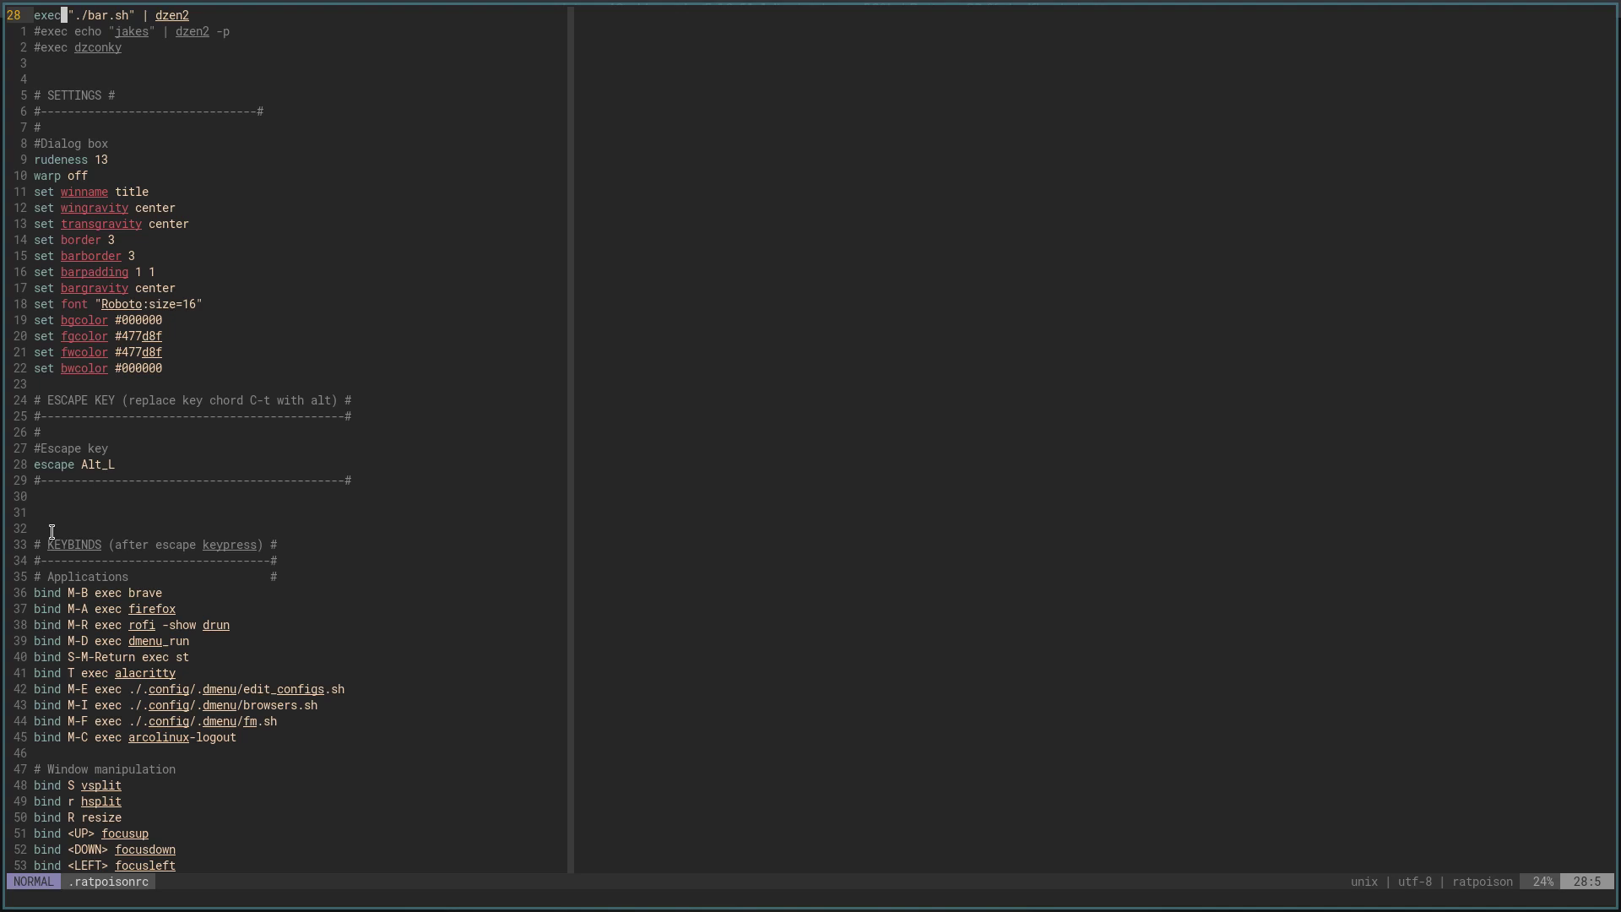
pyautogui.hotkey('ctrl', 'e')
pyautogui.hotkey('ctrl', 'e')
pyautogui.hotkey('ctrl', 'e')
pyautogui.hotkey('ctrl', 'e')
pyautogui.hotkey('ctrl', 'e')
pyautogui.hotkey('ctrl', 'e')
pyautogui.hotkey('ctrl', 'e')
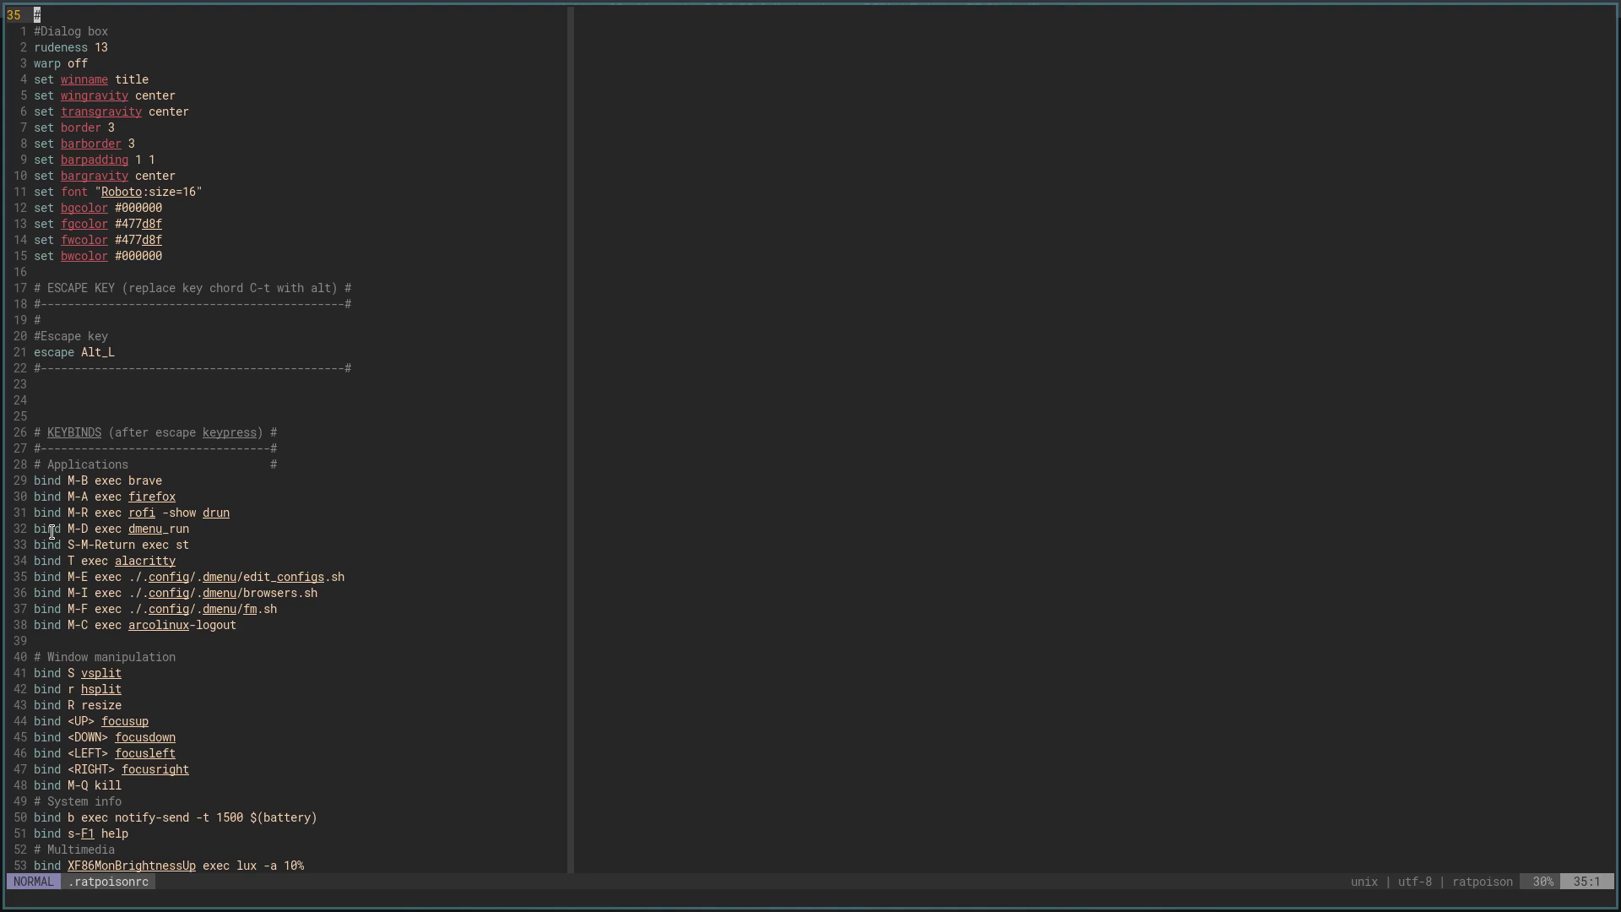
# Step: Launch the Brave browser with its ratpoison keybind and close its window
pyautogui.press('alt')
pyautogui.hotkey('alt', 'b')
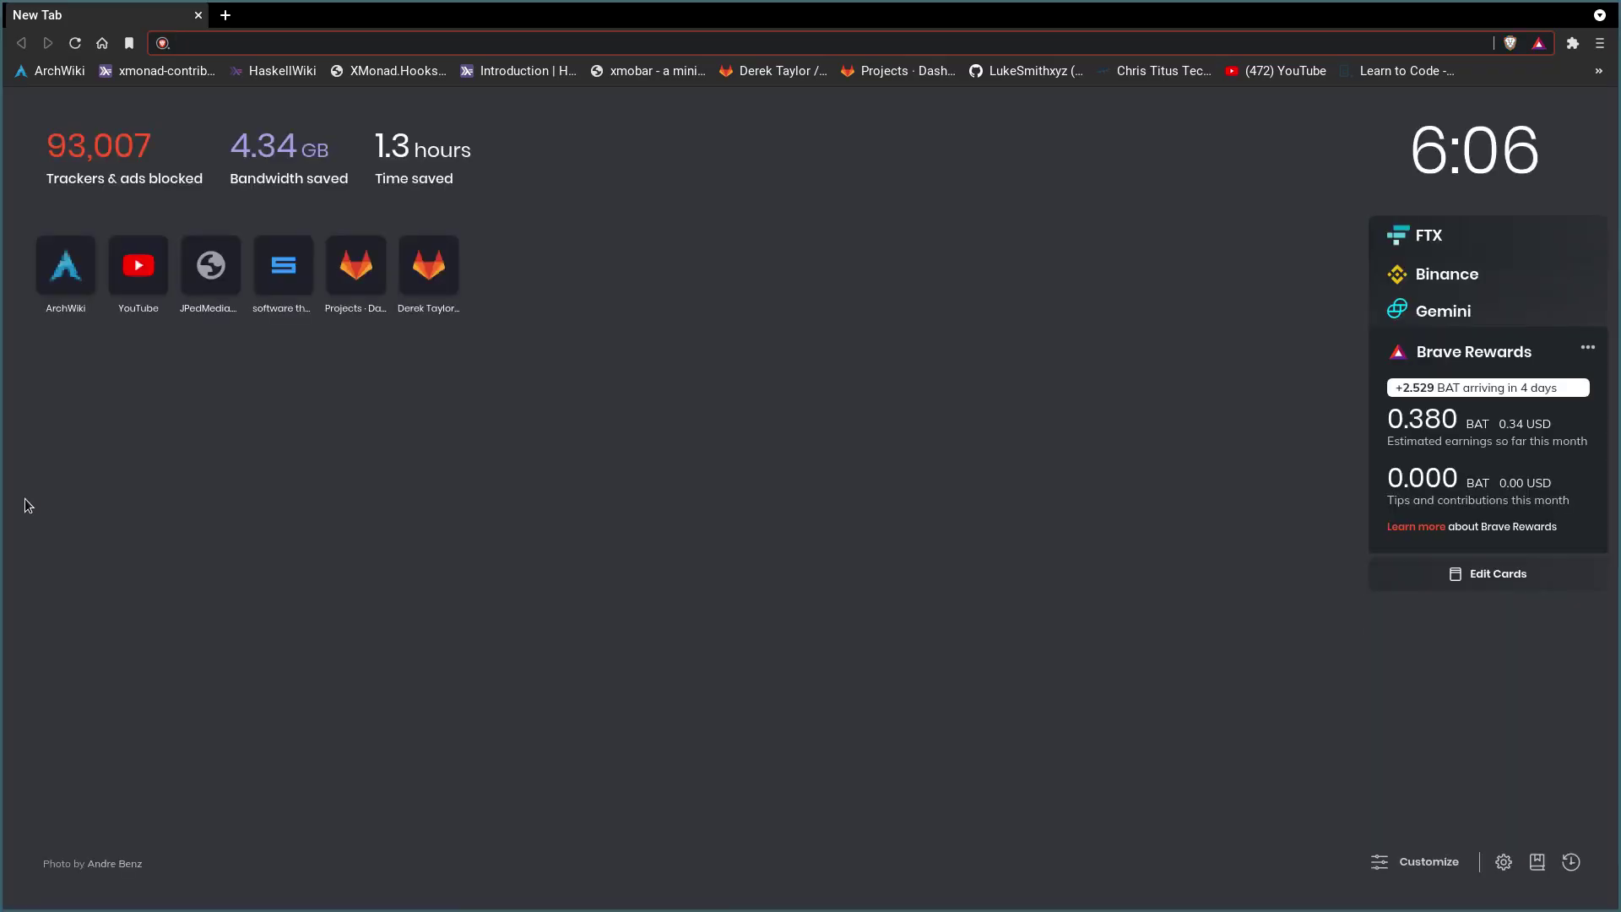
pyautogui.hotkey('alt', 'q')
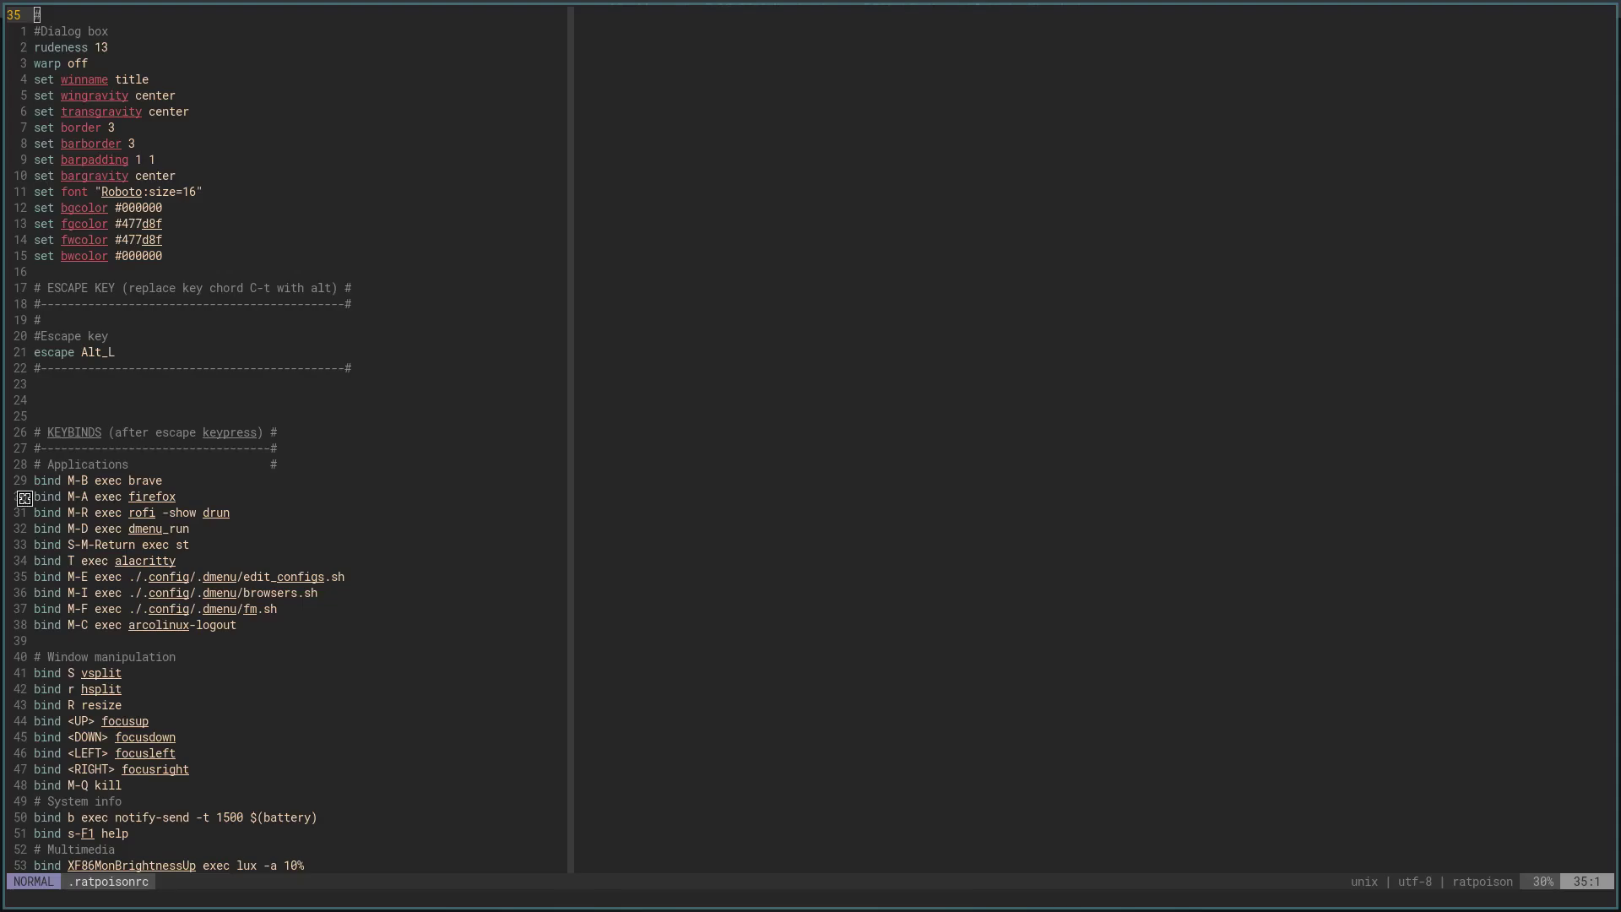
# Step: Launch Brave once more and then Firefox through their keybinds, closing each browser window
pyautogui.hotkey('alt', 'a')
pyautogui.hotkey('alt', 'b')
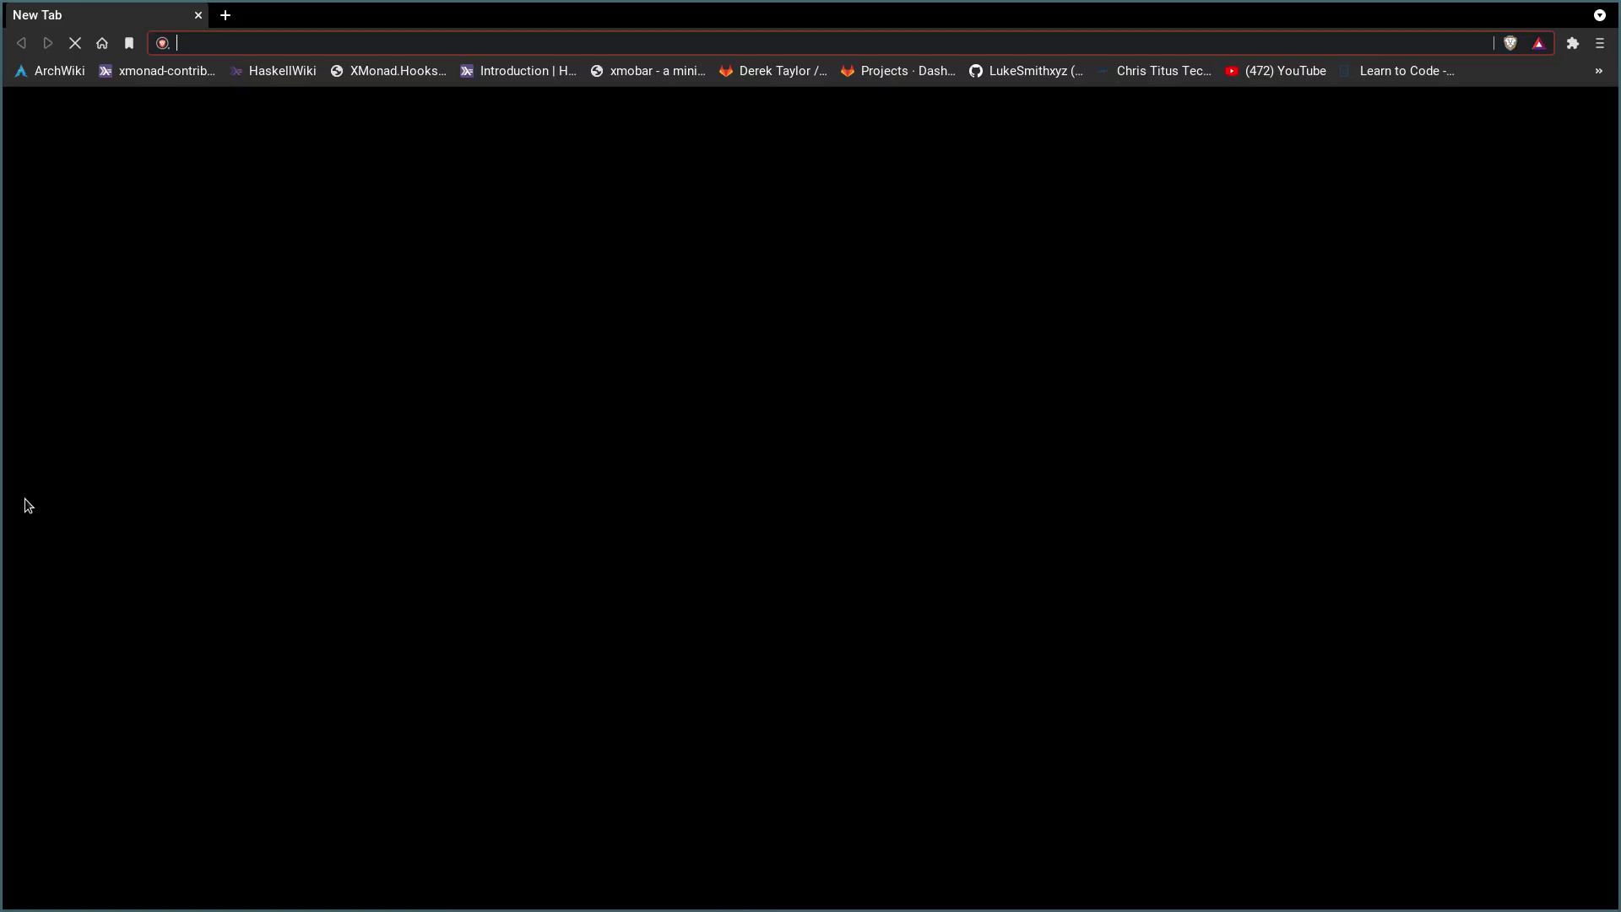
pyautogui.hotkey('alt', 'q')
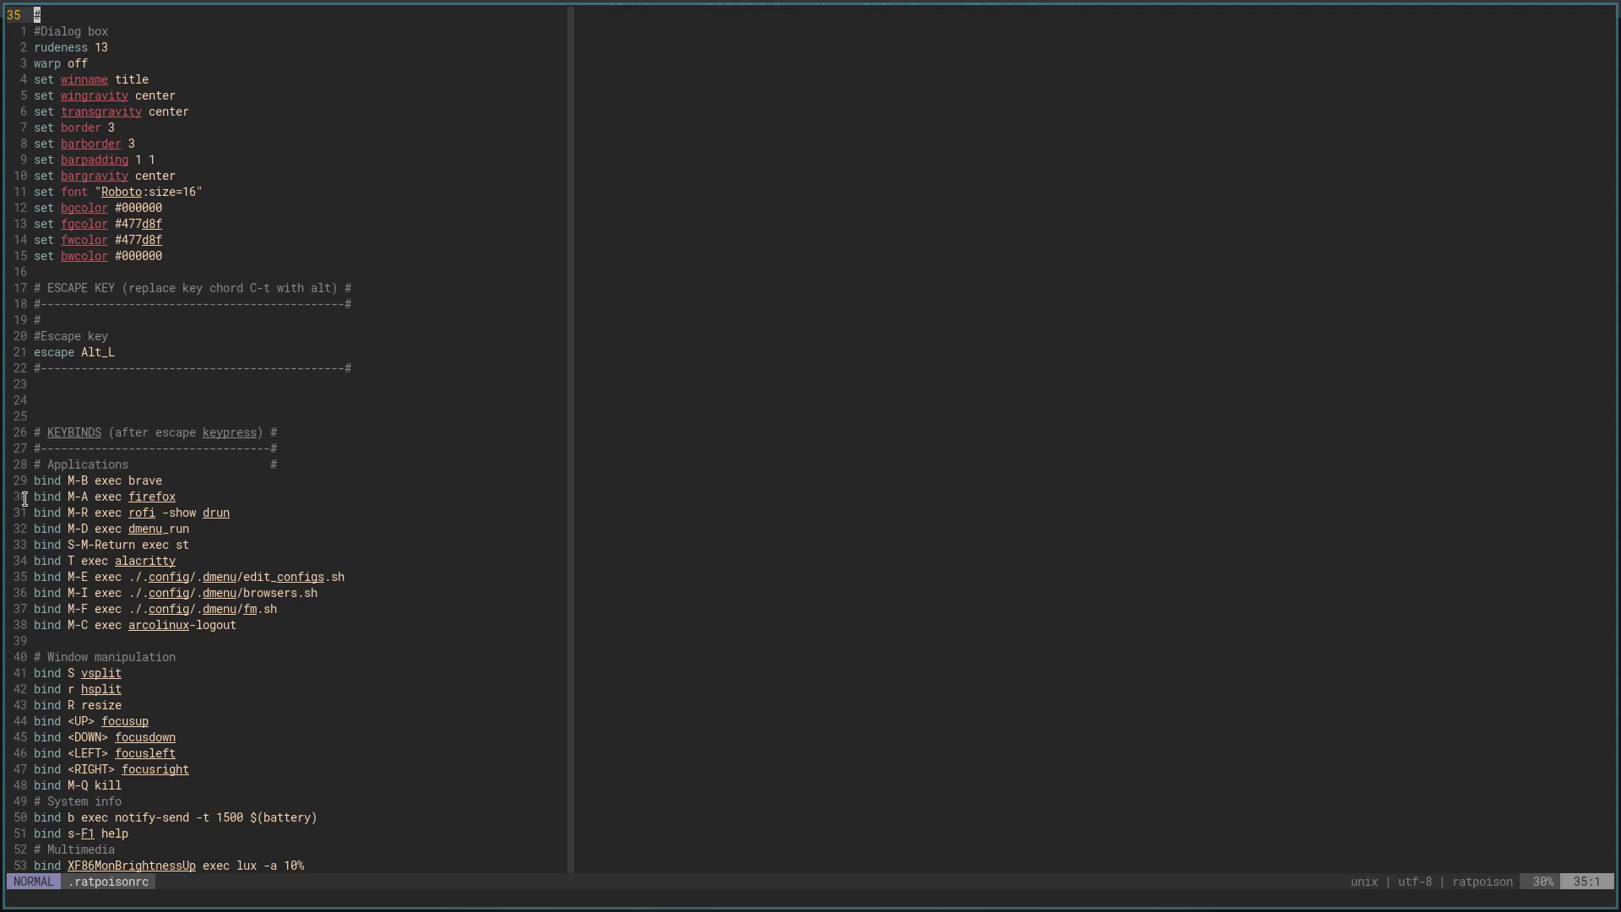
pyautogui.hotkey('alt', 'a')
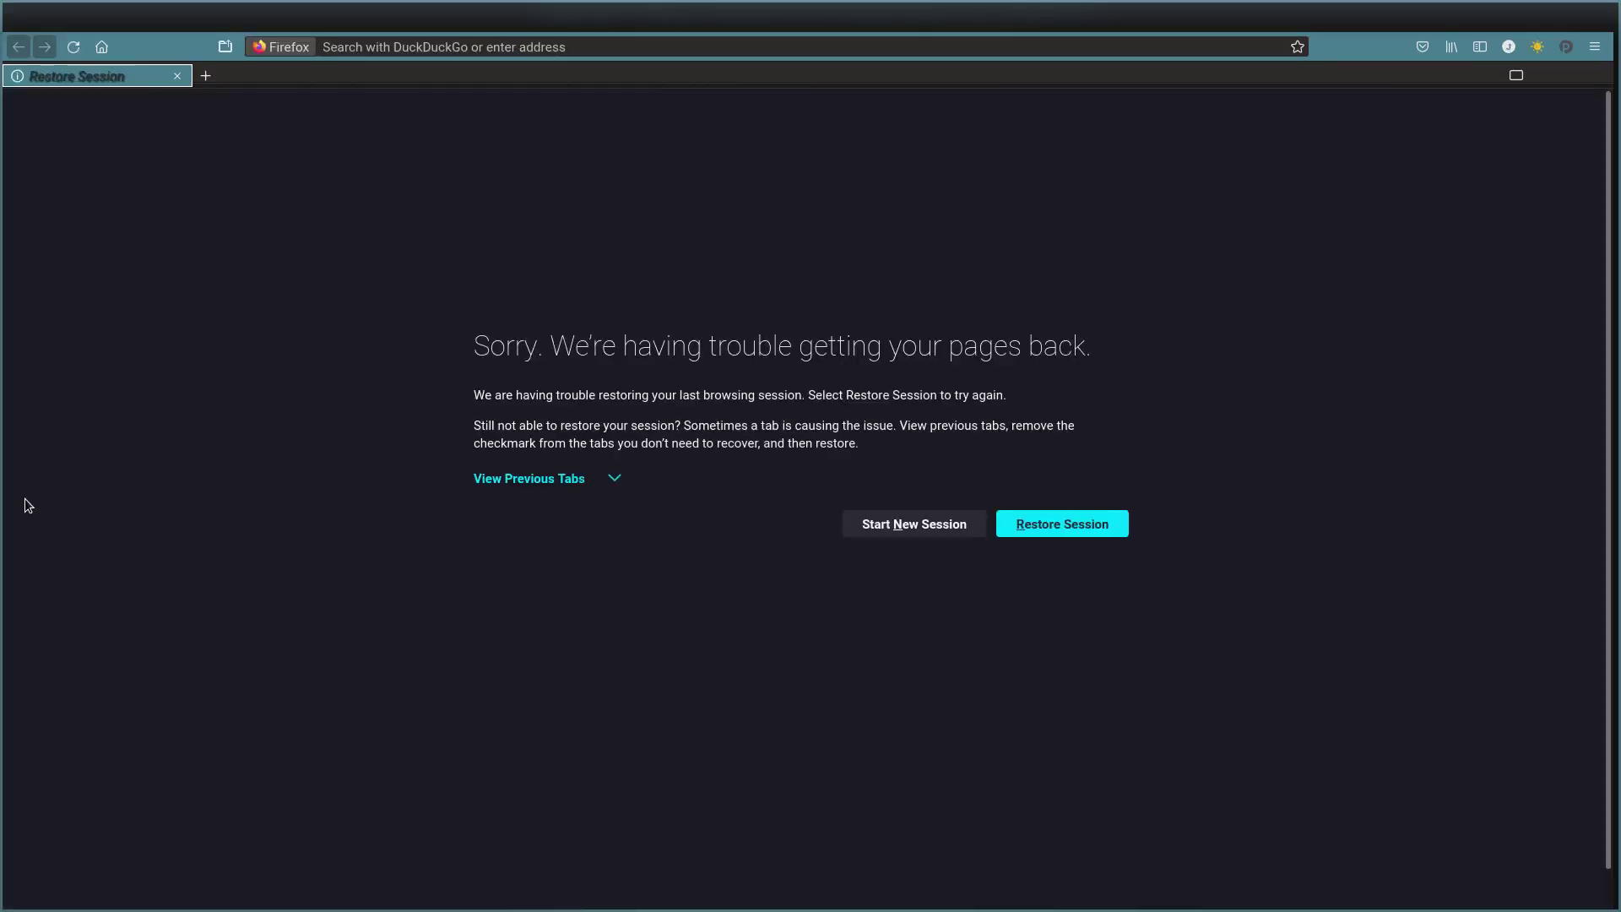
pyautogui.hotkey('alt', 'q')
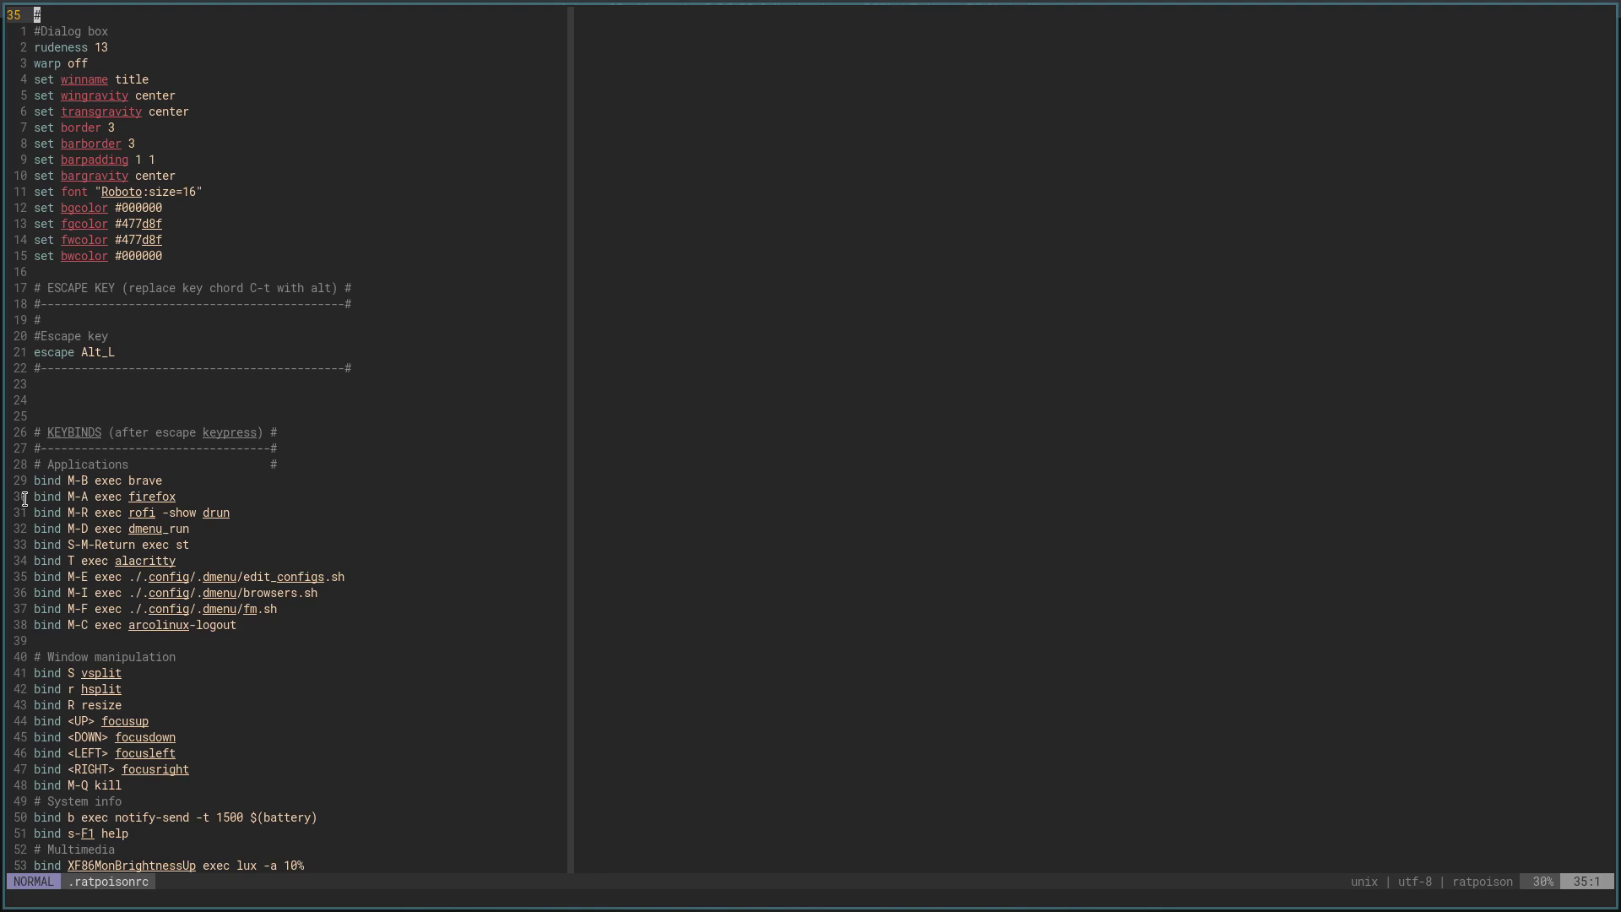
# Step: Launch the st and alacritty terminals through their keybinds, closing each one
pyautogui.click(24, 498)
pyautogui.press('Alt_L')
pyautogui.hotkey('shift', 'alt', 'Return')
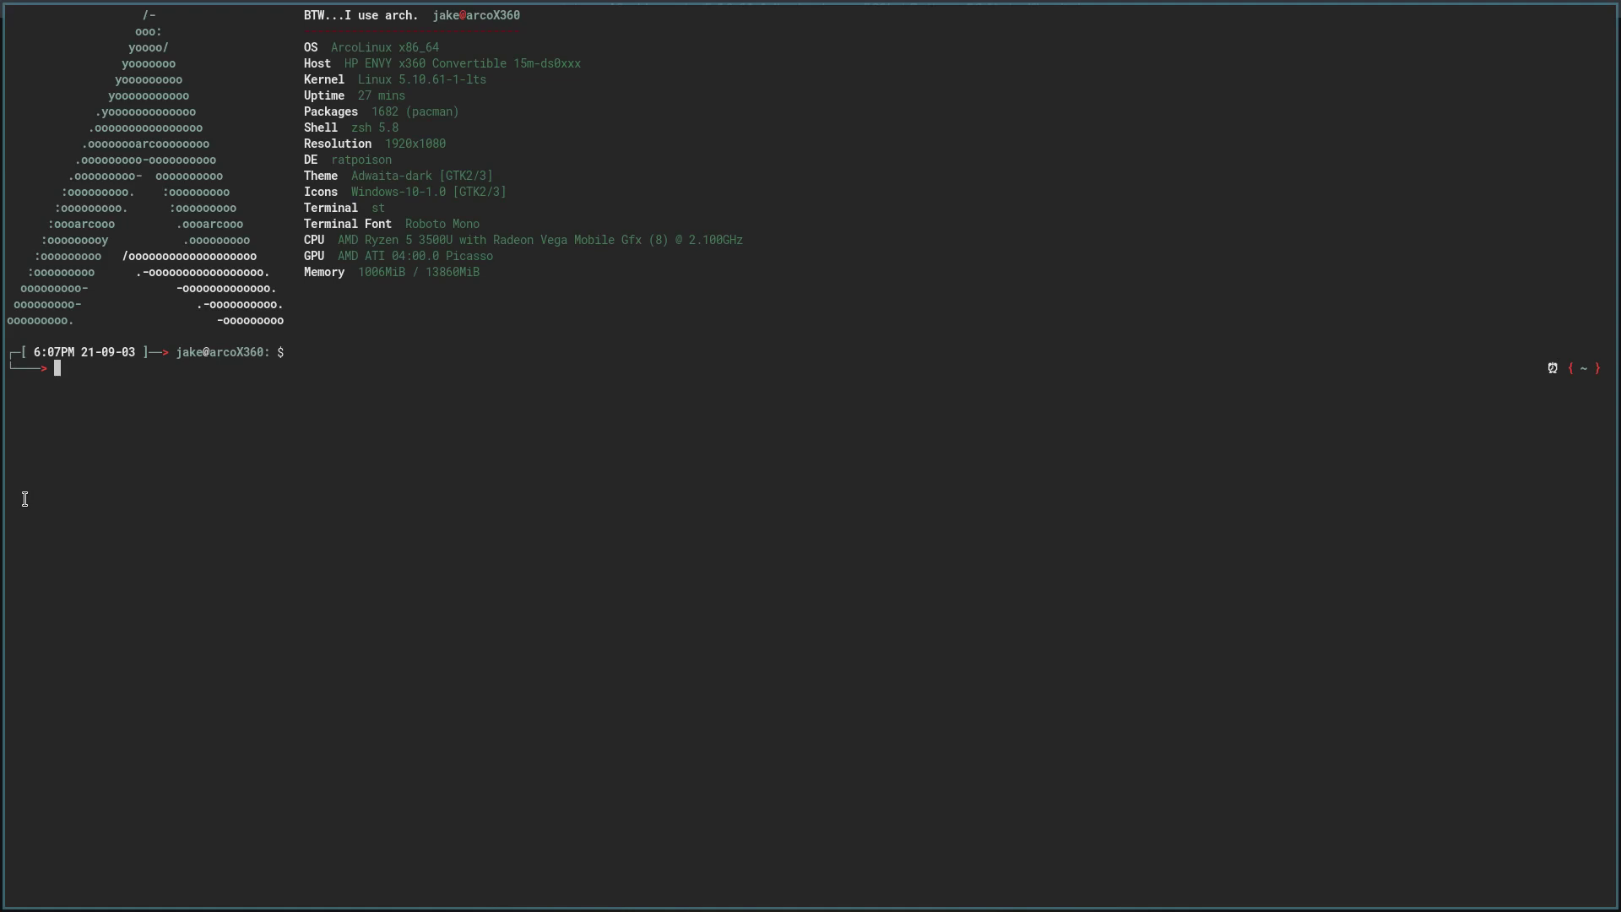
pyautogui.hotkey('alt', 'q')
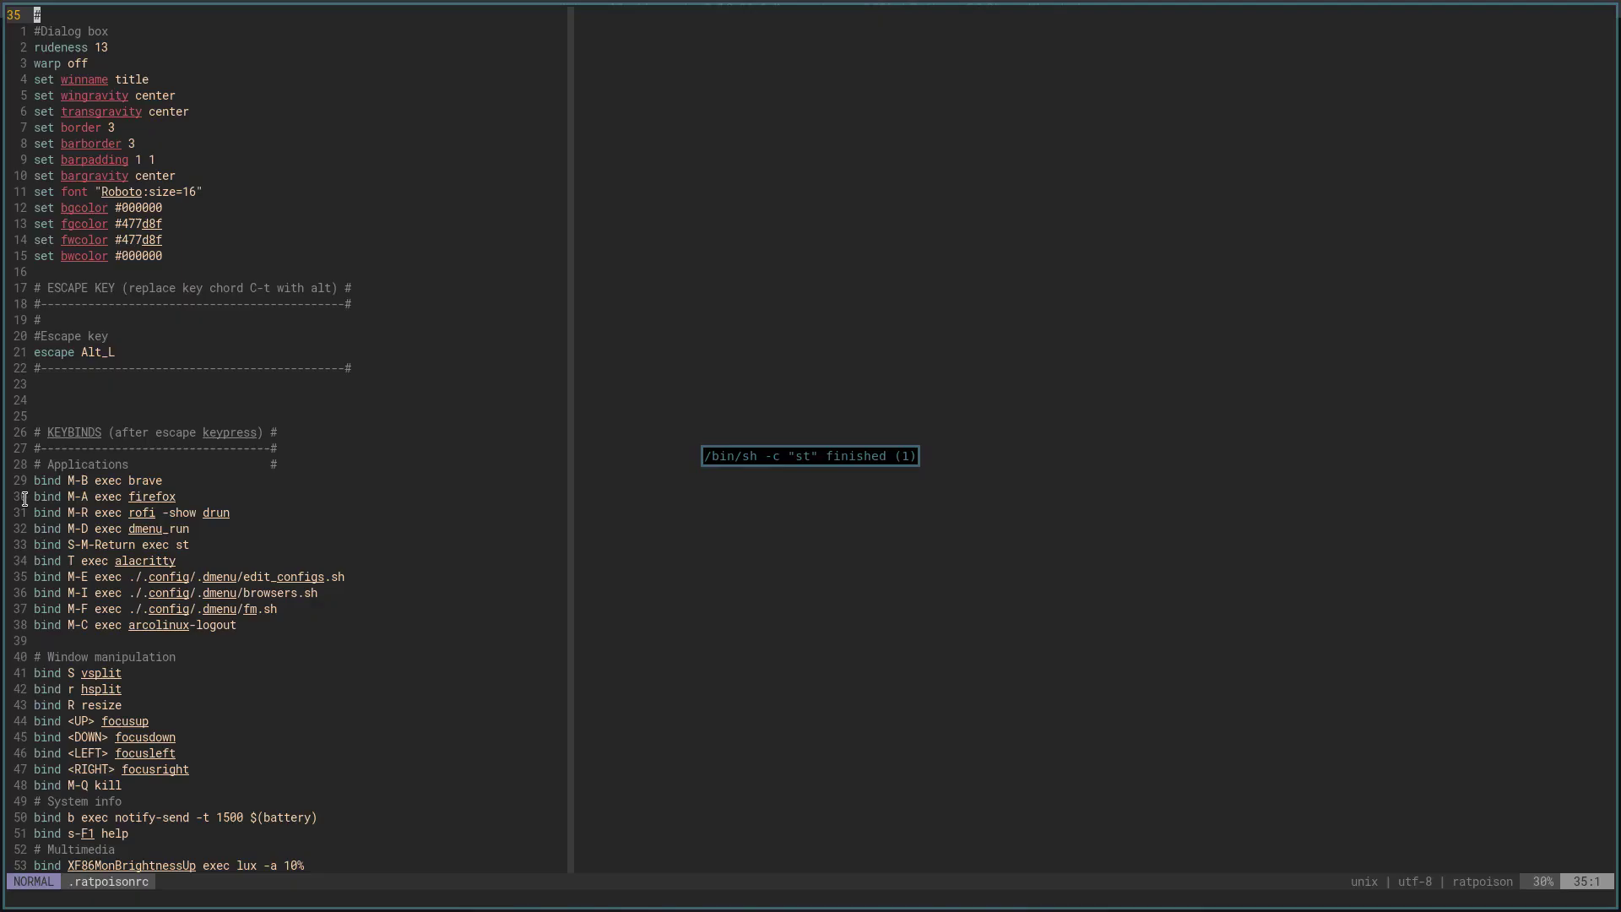
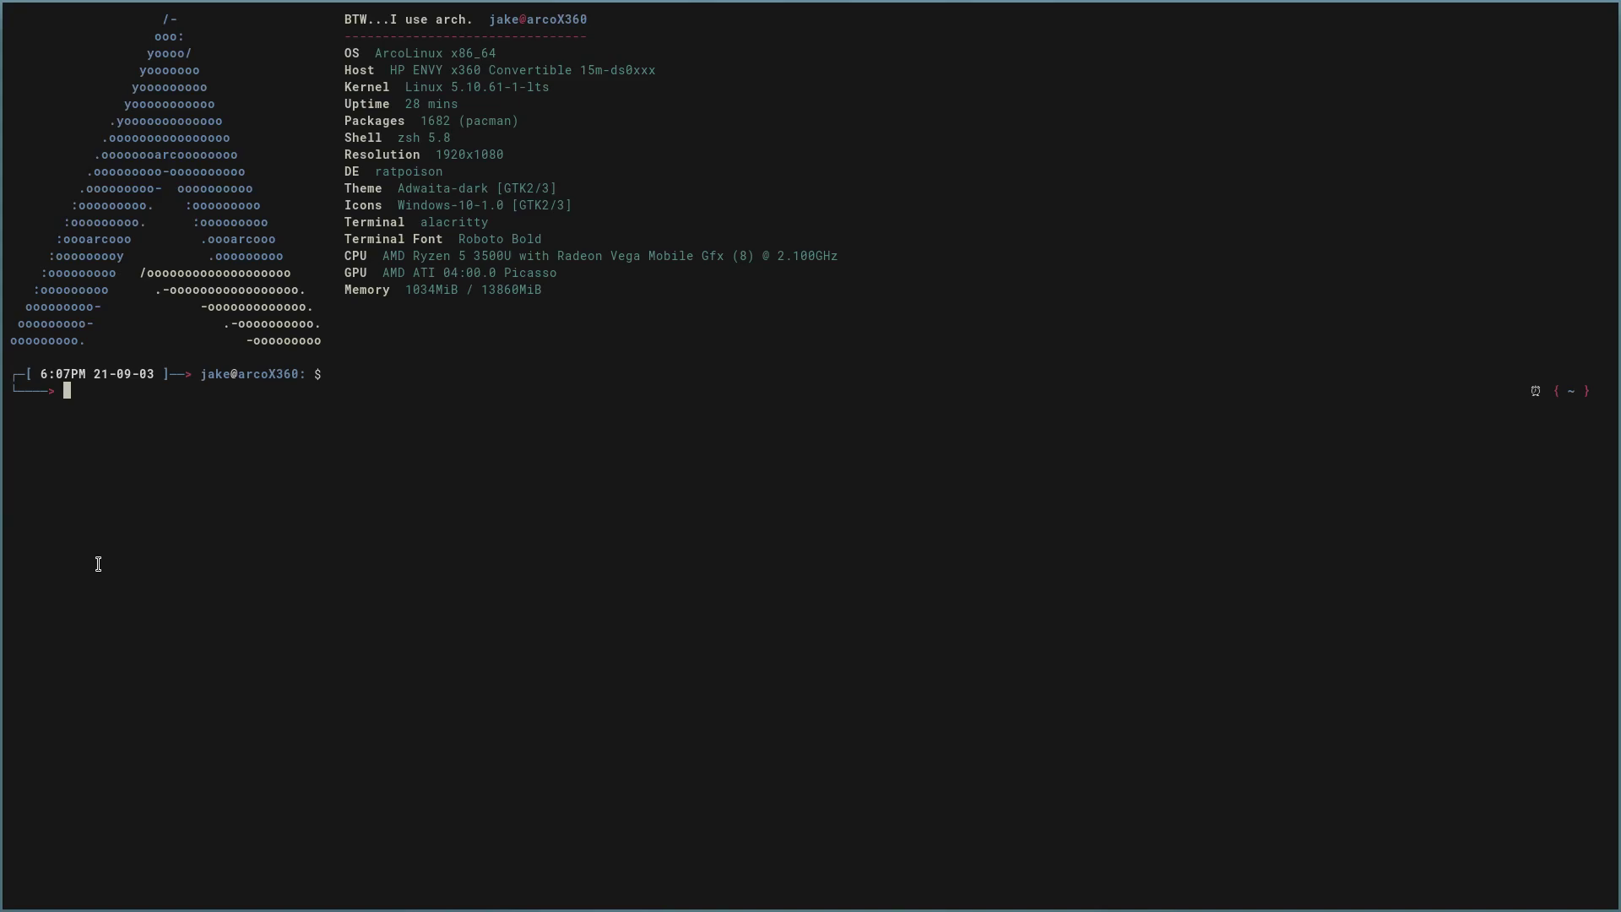
pyautogui.hotkey('alt', 'q')
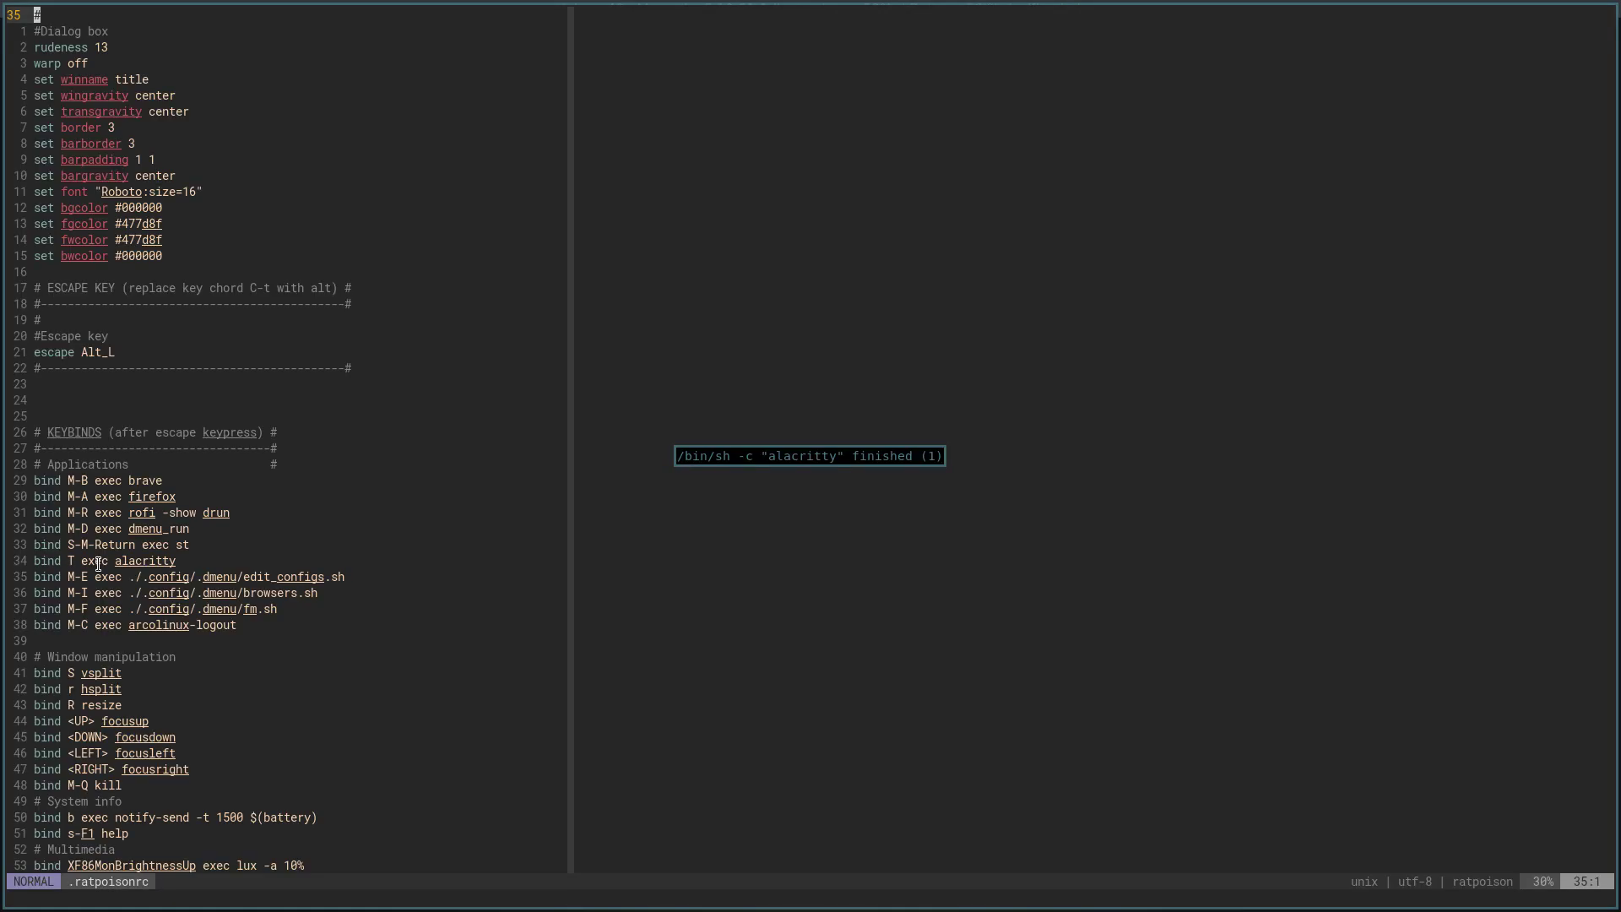
# Step: Bring up the Edit config file menu, browse its entries, and dismiss it without choosing one
pyautogui.hotkey('alt', 'e')
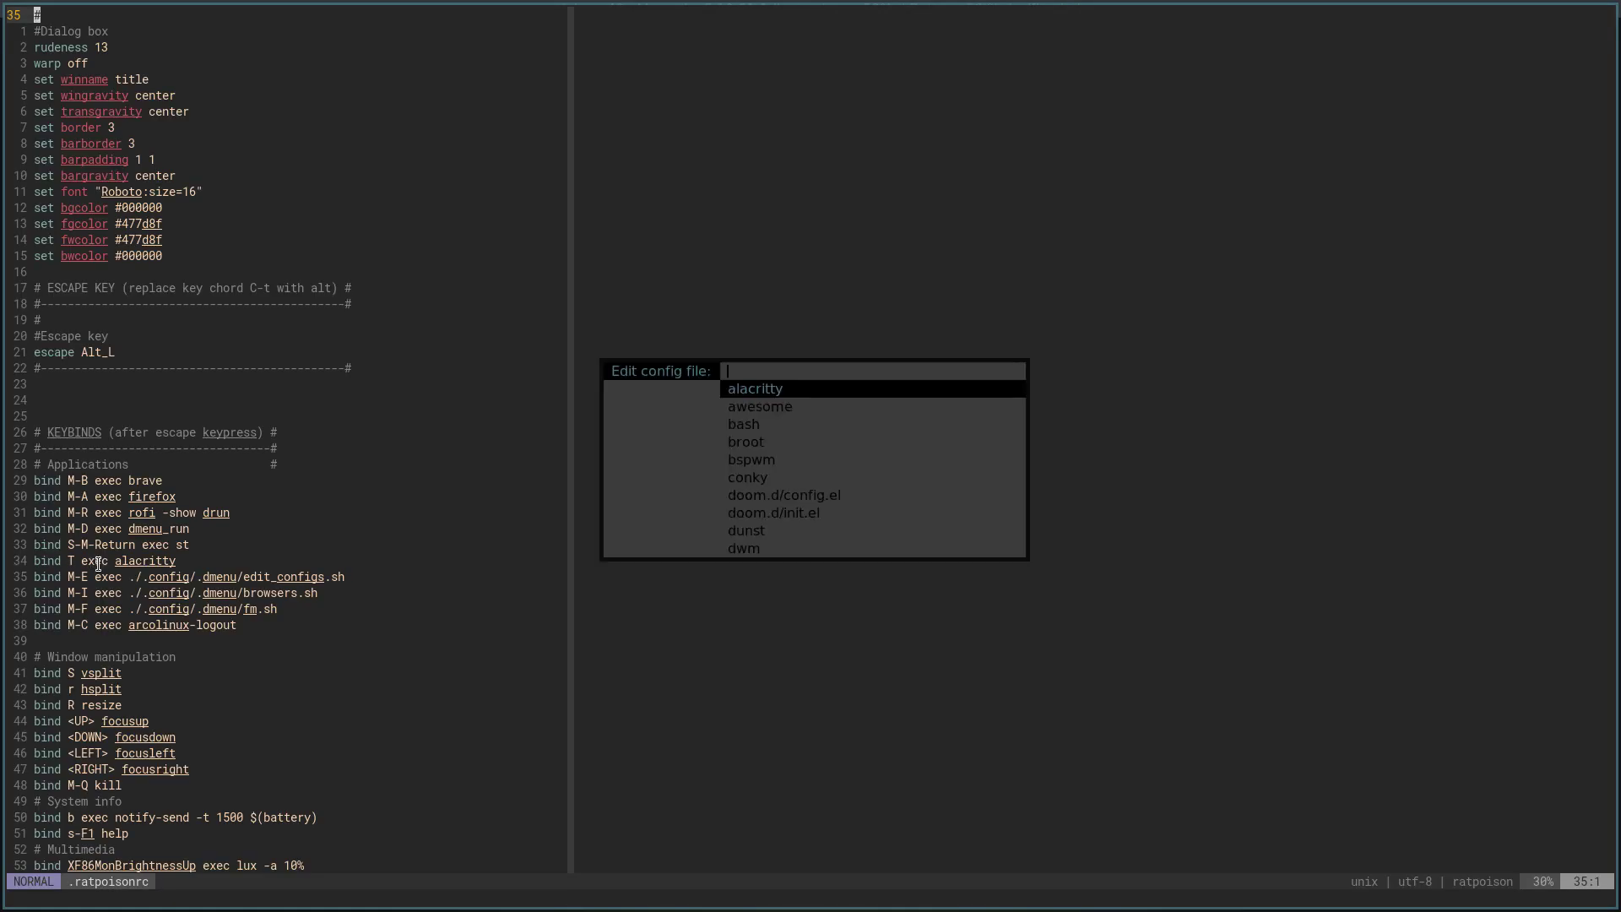
pyautogui.press('Down')
pyautogui.press('Down')
pyautogui.press('Down')
pyautogui.press('Down')
pyautogui.press('Up')
pyautogui.press('Up')
pyautogui.press('Up')
pyautogui.press('Down')
pyautogui.press('Down')
pyautogui.press('Down')
pyautogui.press('Down')
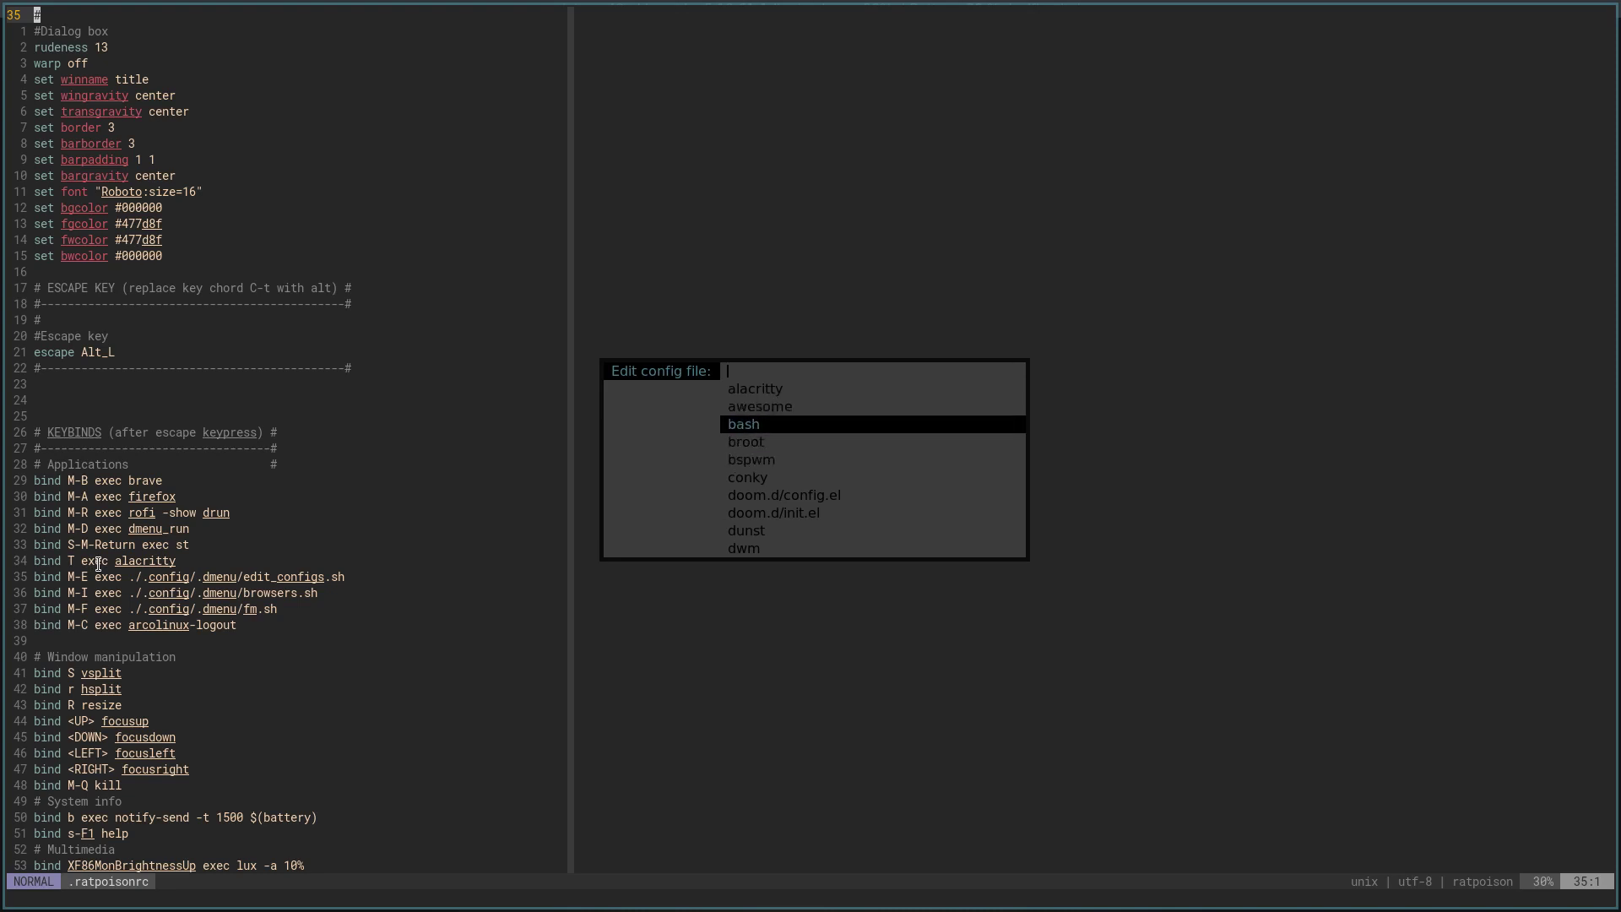
pyautogui.press('Down')
pyautogui.press('Down')
pyautogui.press('Up')
pyautogui.press('Up')
pyautogui.press('Up')
pyautogui.press('Up')
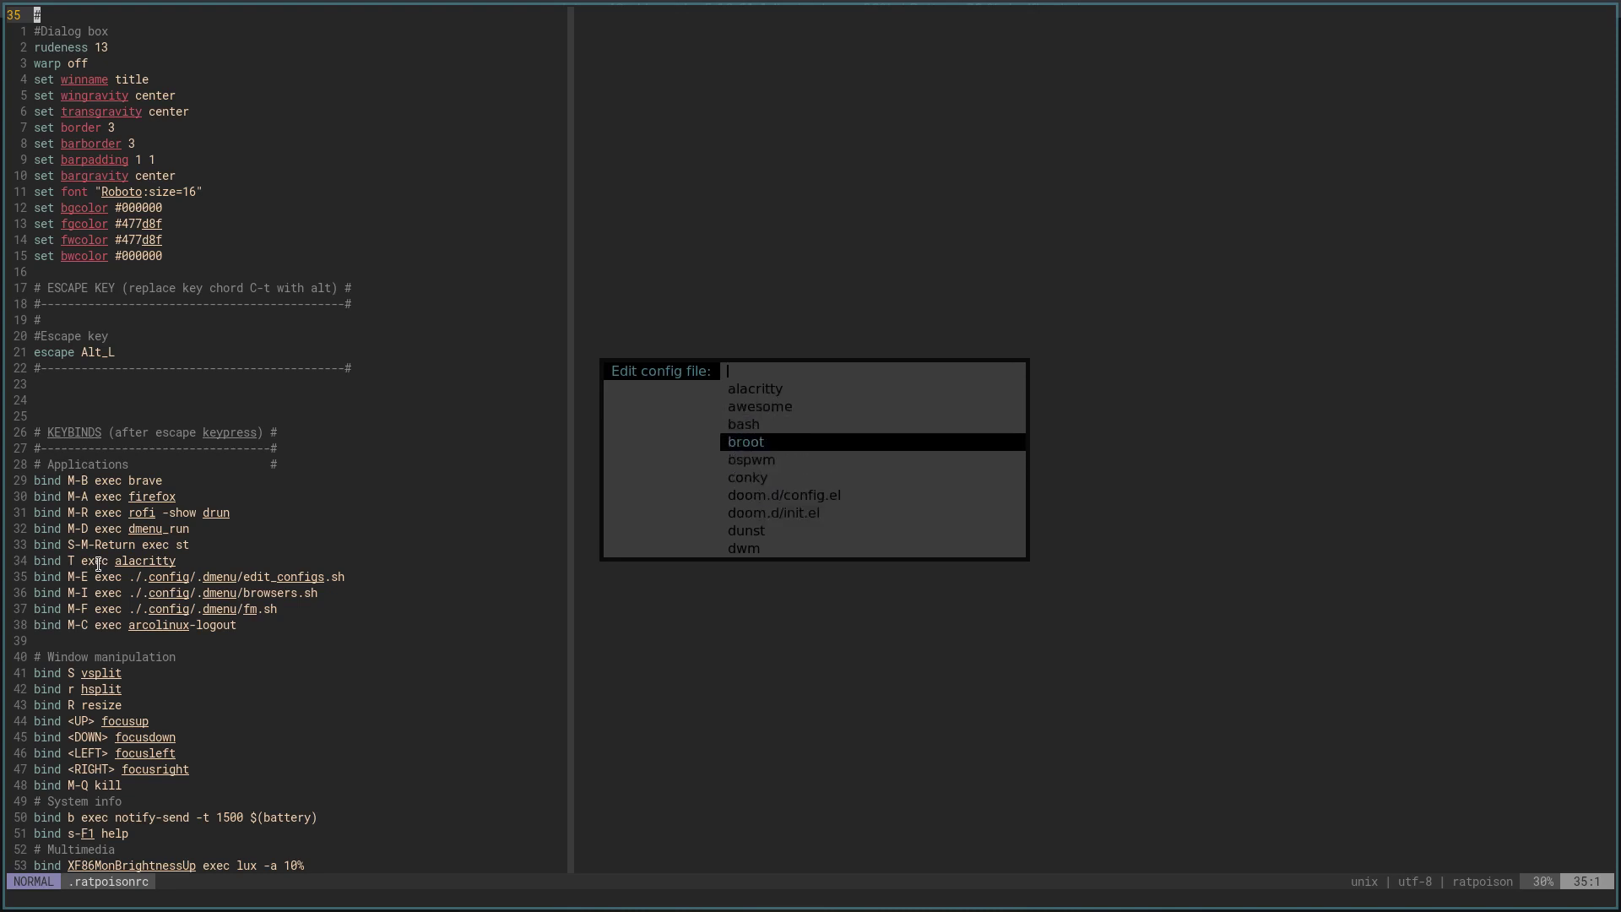
pyautogui.press('Escape')
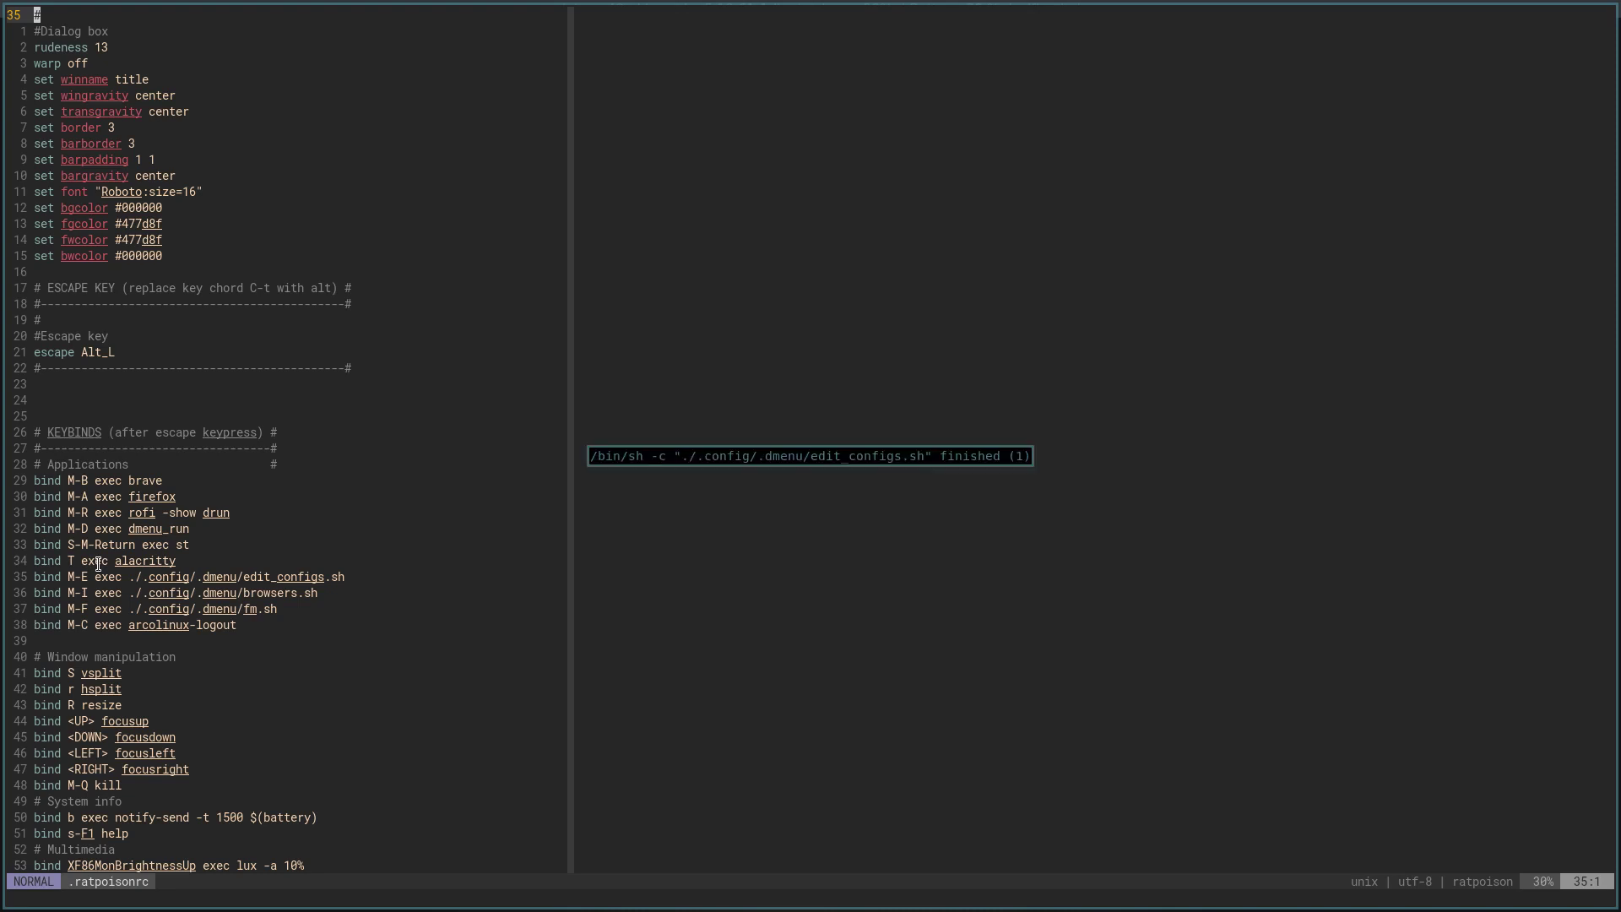
# Step: Launch Dooble from the launch browser menu and quit it
pyautogui.hotkey('alt', 'i')
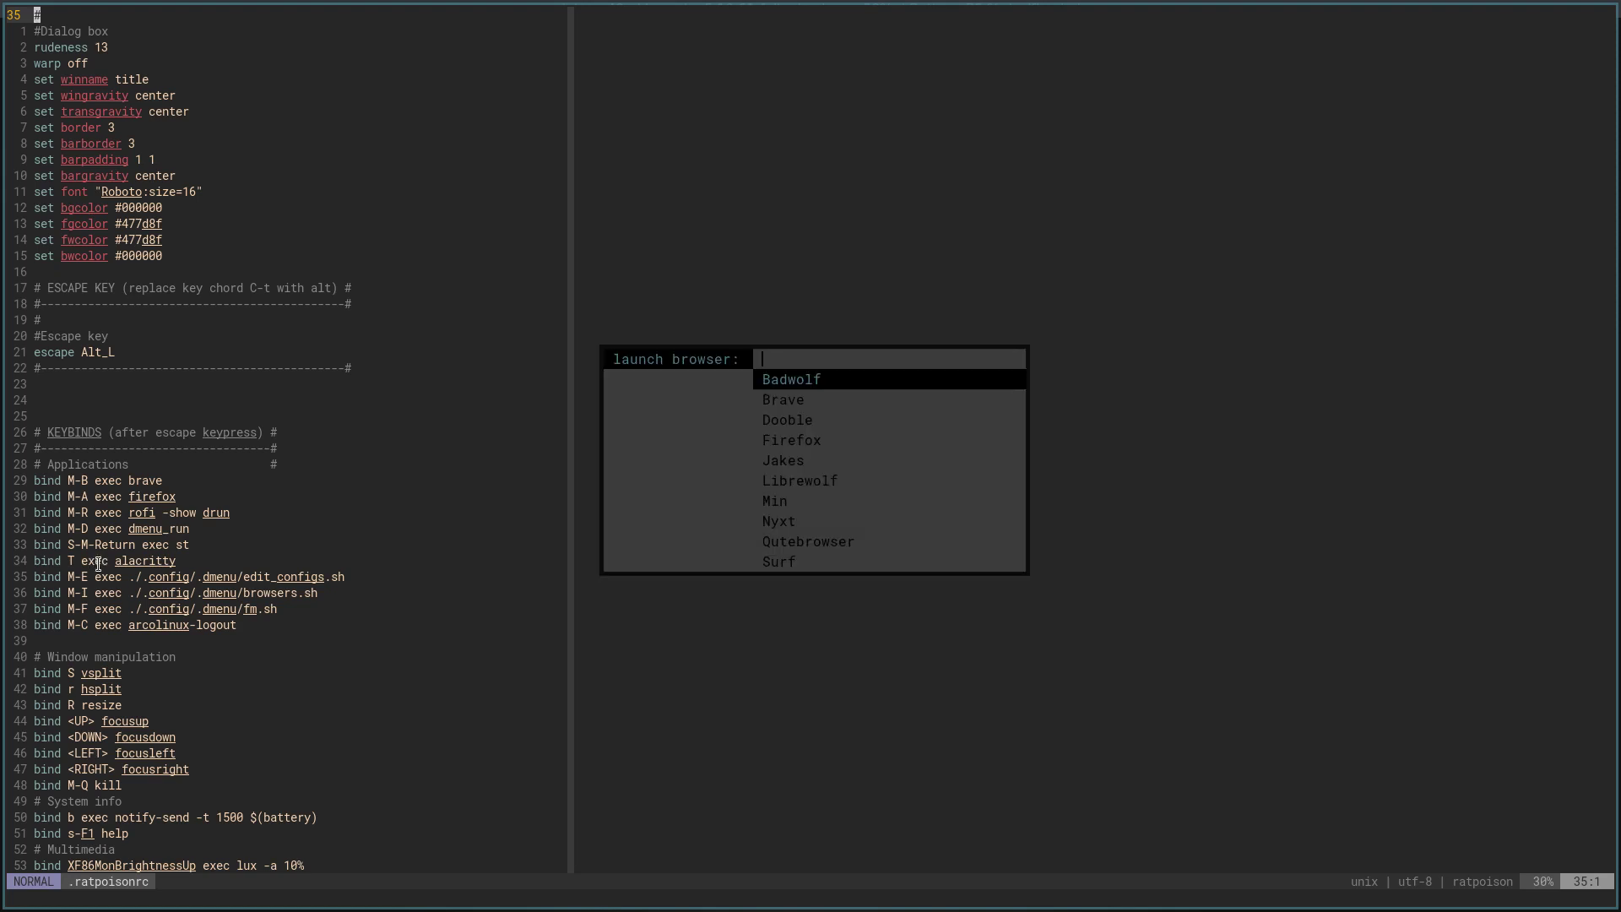
pyautogui.press('Down')
pyautogui.press('Down')
pyautogui.press('Down')
pyautogui.press('Down')
pyautogui.press('Up')
pyautogui.press('Up')
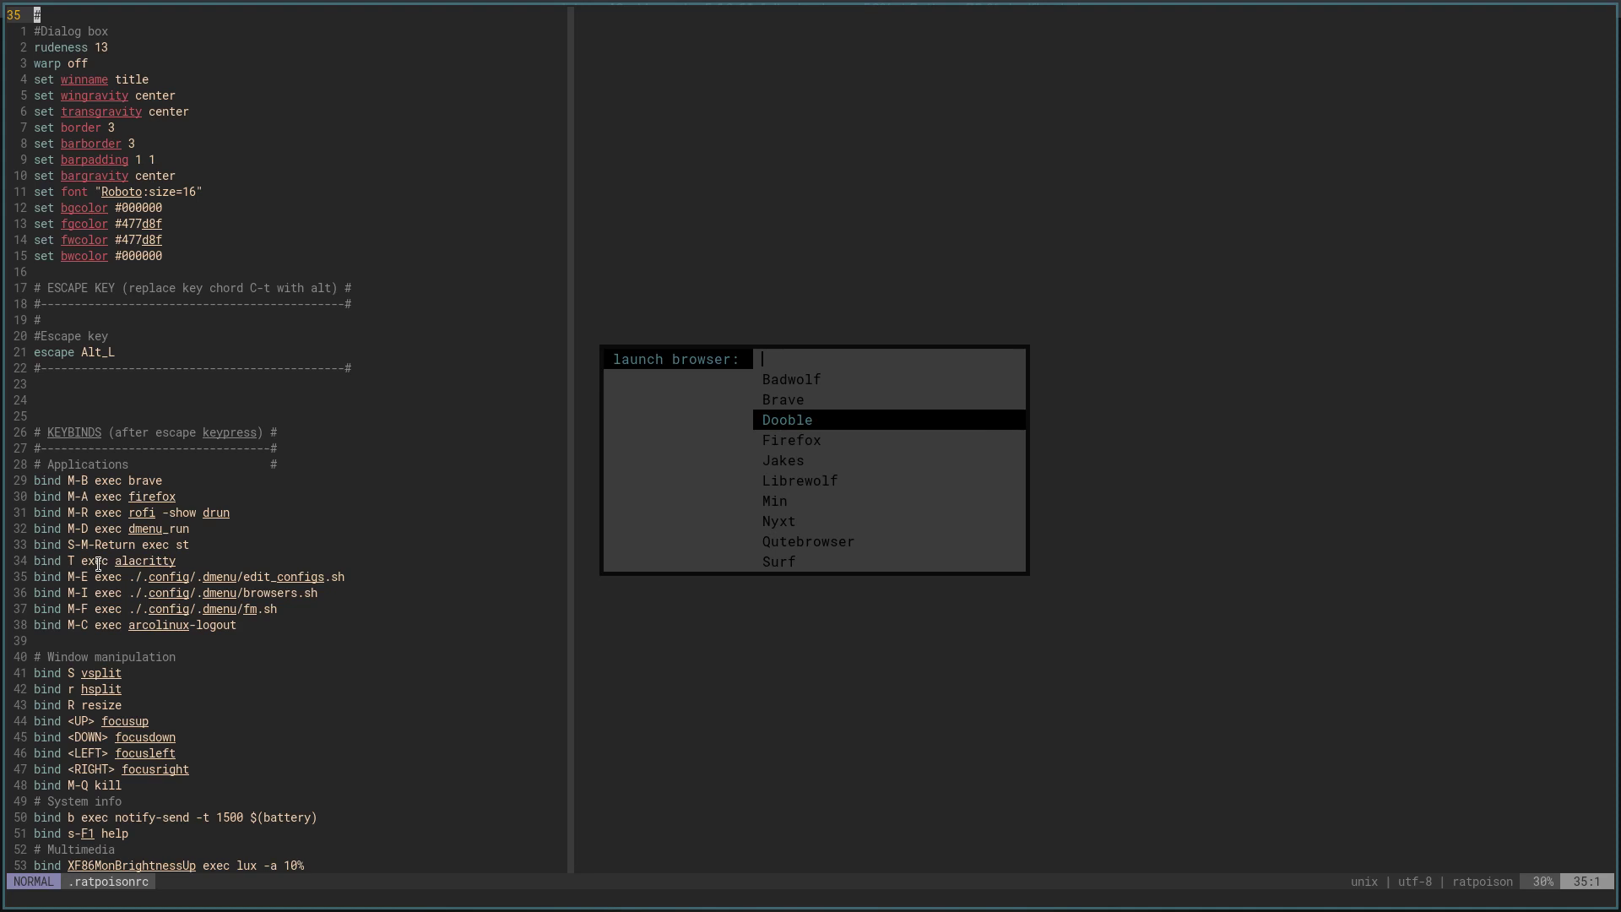
pyautogui.press('Return')
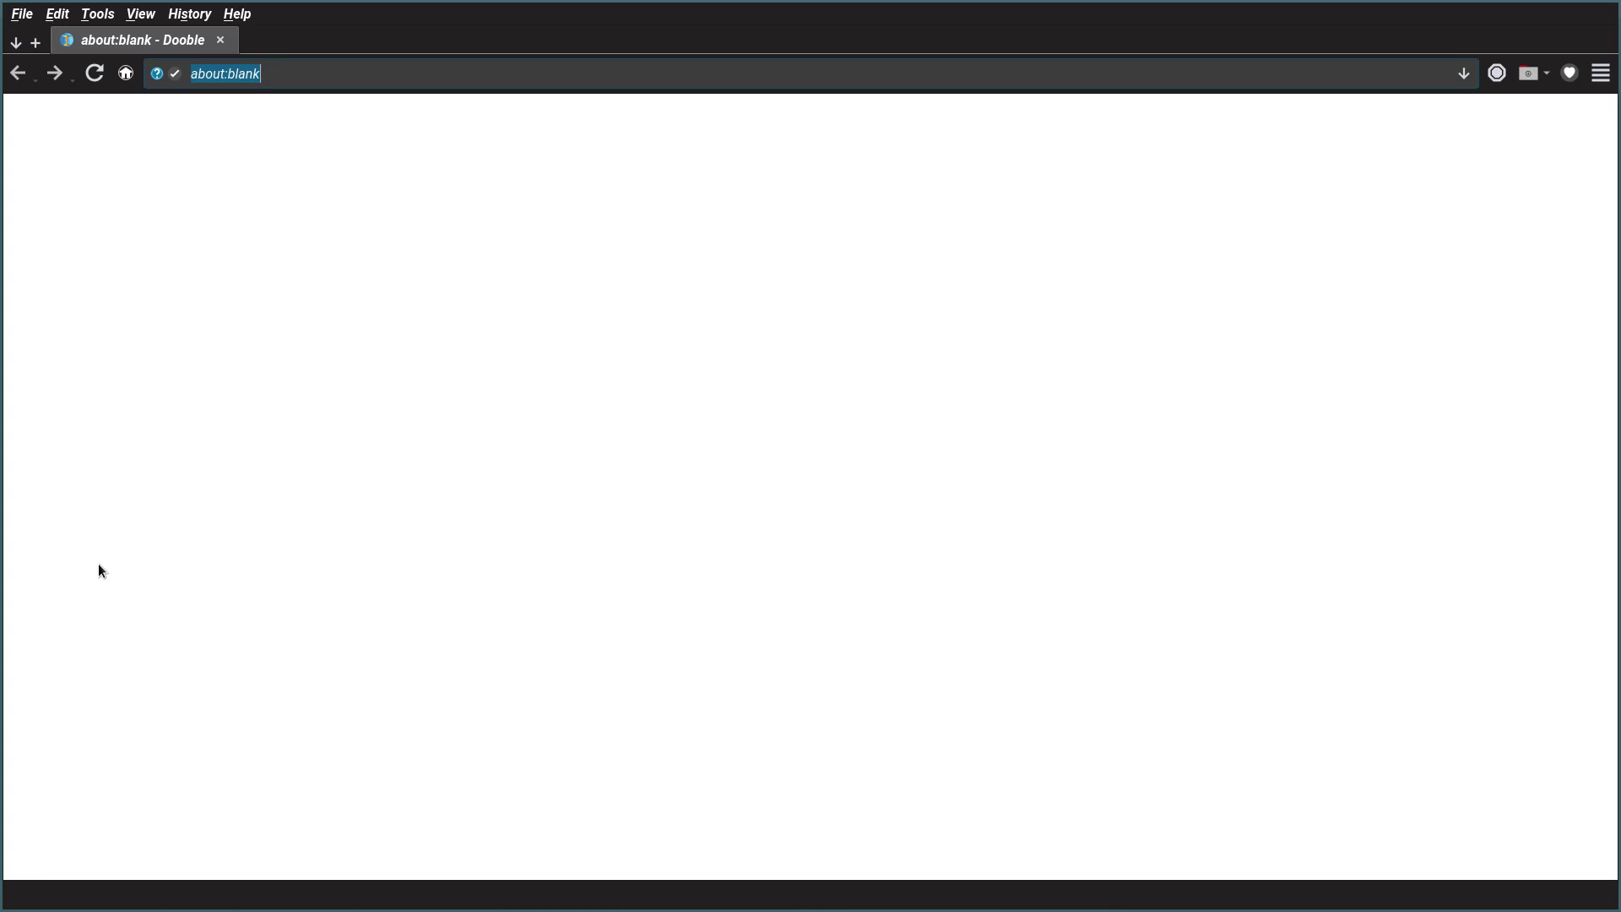
pyautogui.hotkey('ctrl', 'q')
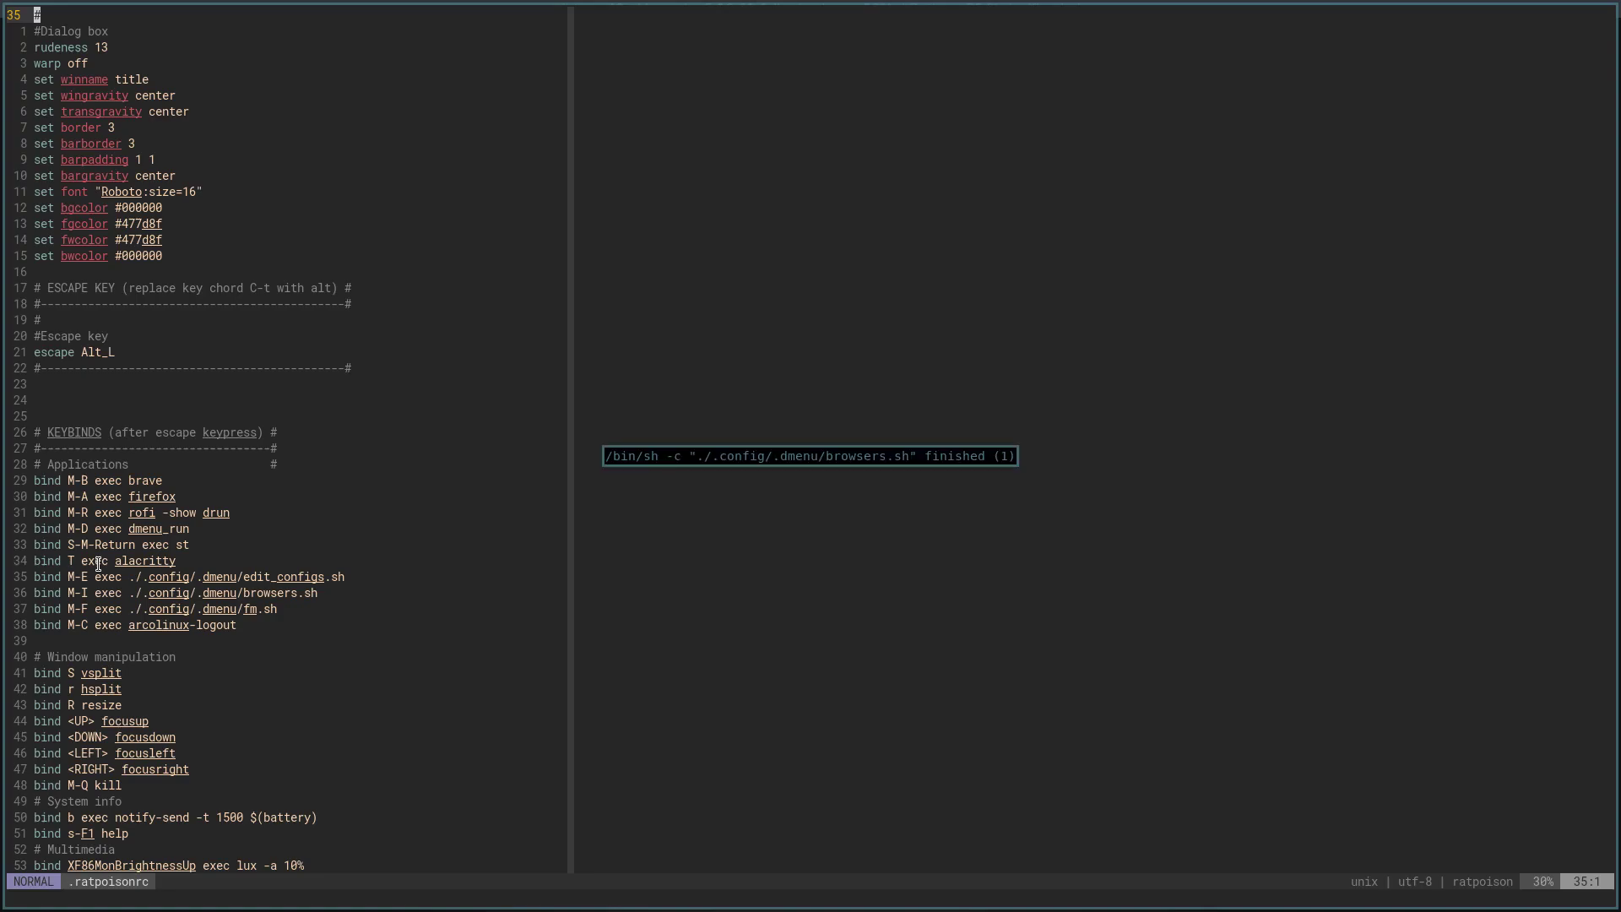
# Step: Launch the Jakes browser from the launch browser menu and quit it
pyautogui.hotkey('alt', 'i')
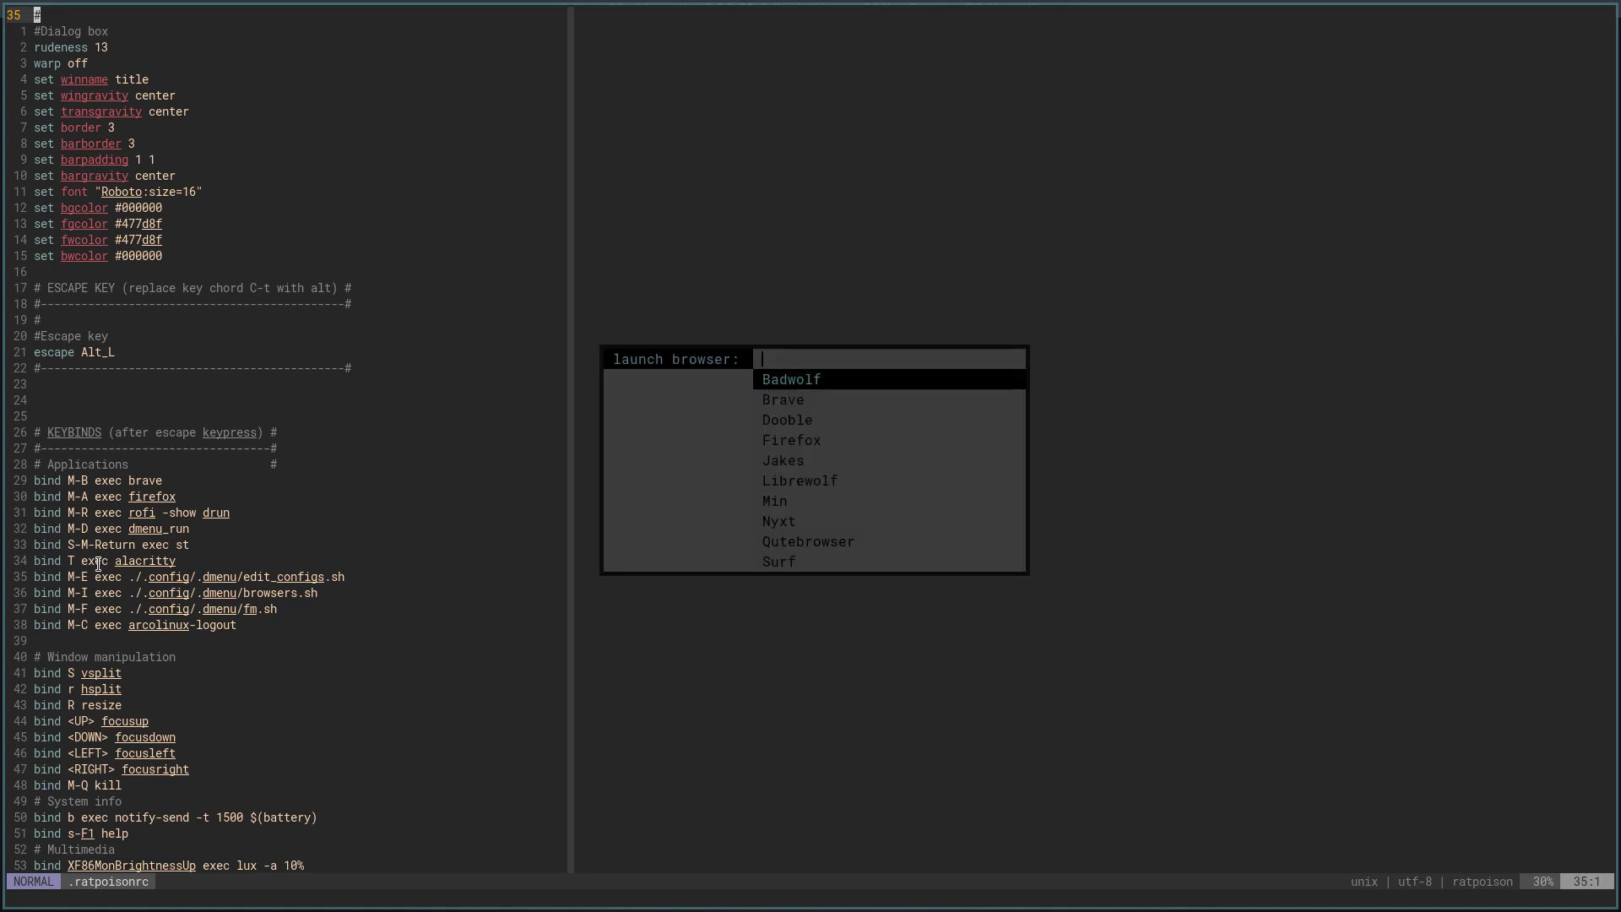
pyautogui.press('Down')
pyautogui.press('Down')
pyautogui.press('Down')
pyautogui.press('Down')
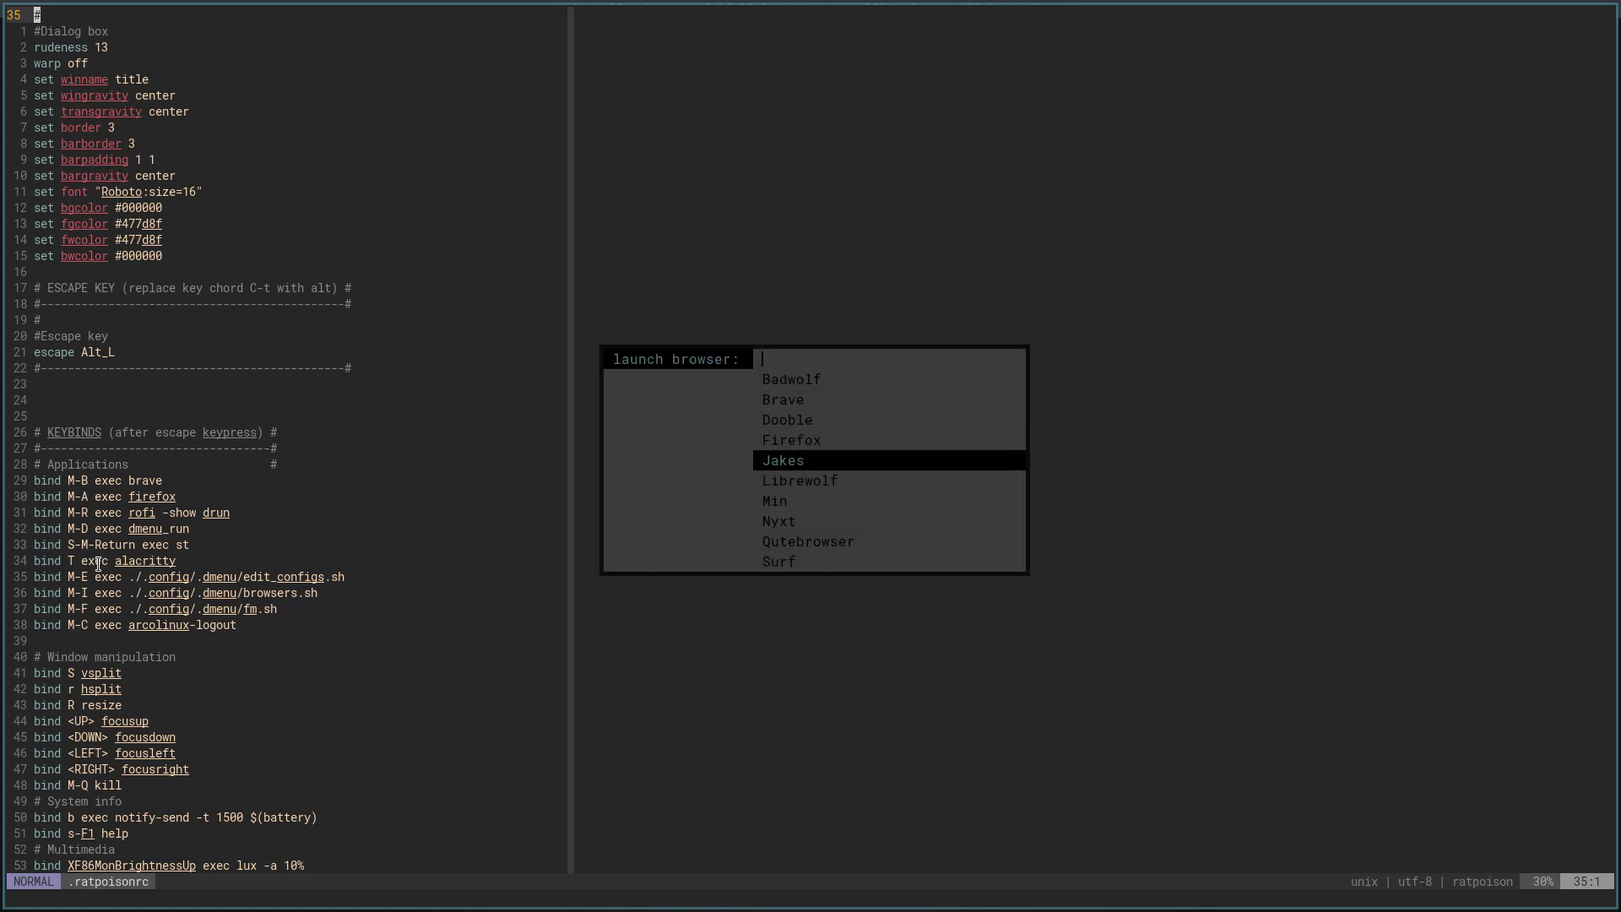
pyautogui.press('Return')
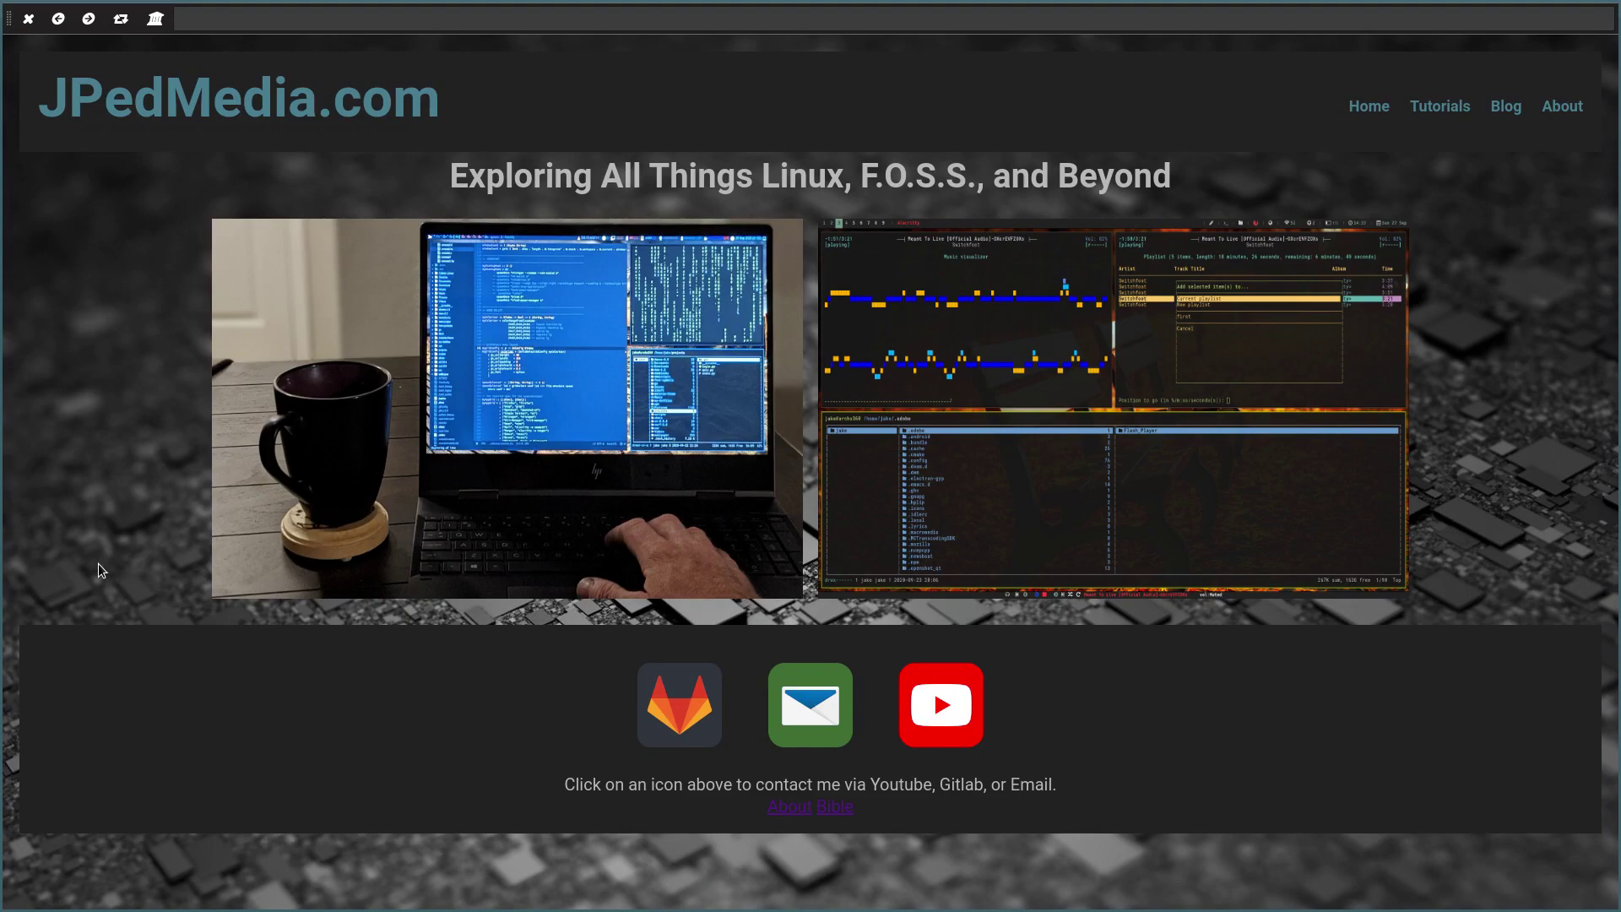
pyautogui.hotkey('ctrl', 'q')
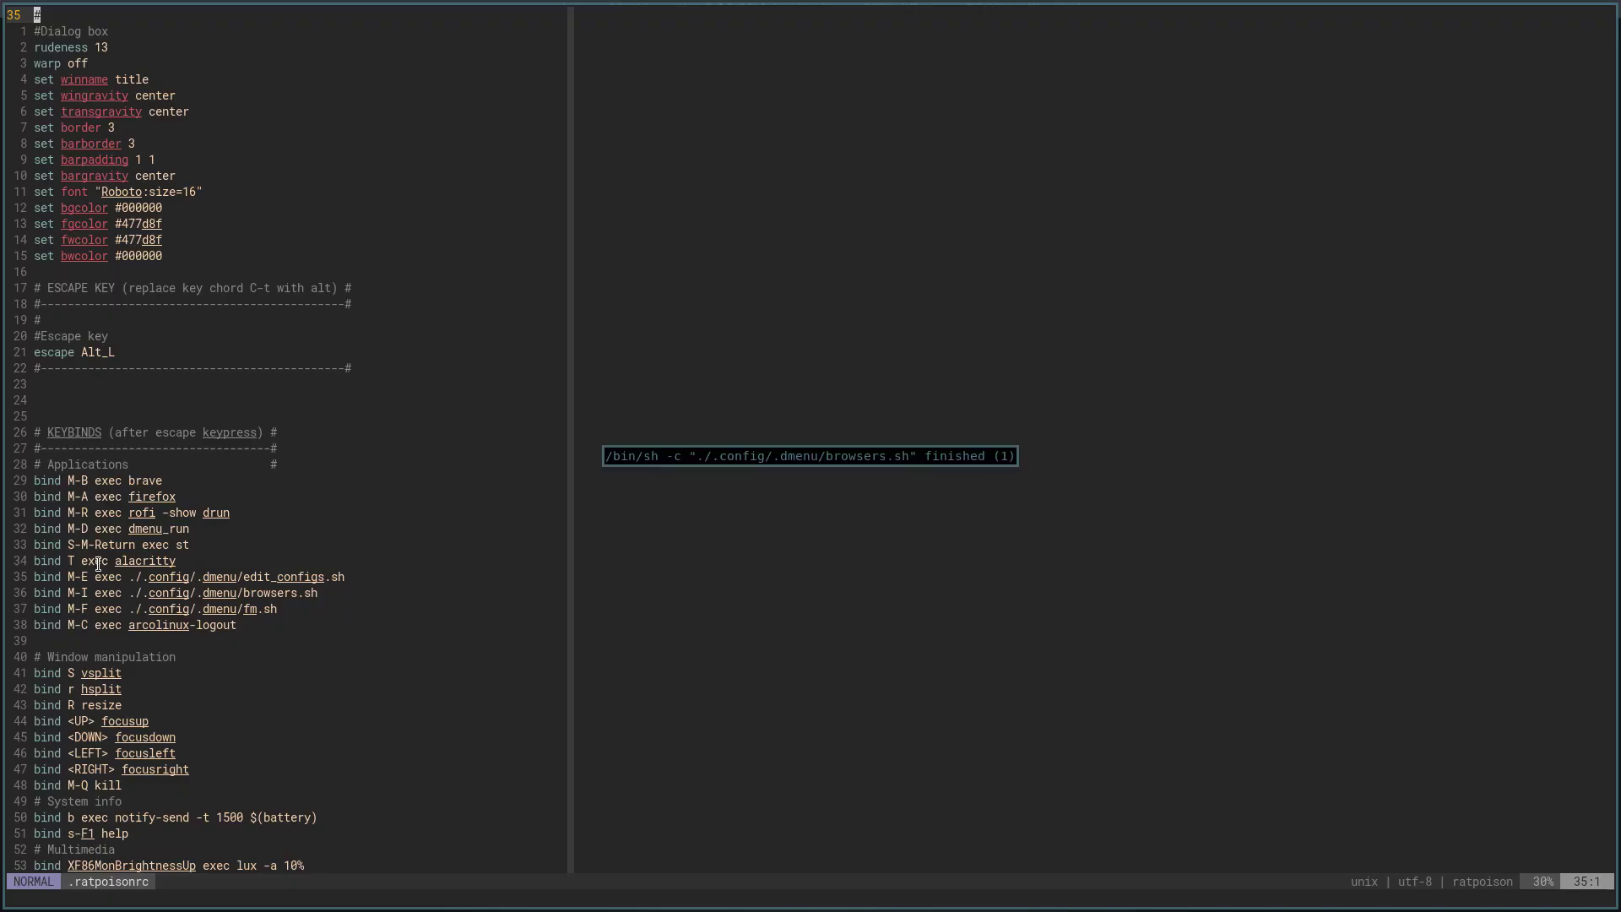
# Step: Launch one more browser from the launch browser menu and return to .ratpoisonrc
pyautogui.hotkey('alt', 'i')
pyautogui.press('Down')
pyautogui.press('Down')
pyautogui.press('Down')
pyautogui.press('Down')
pyautogui.press('Down')
pyautogui.press('Down')
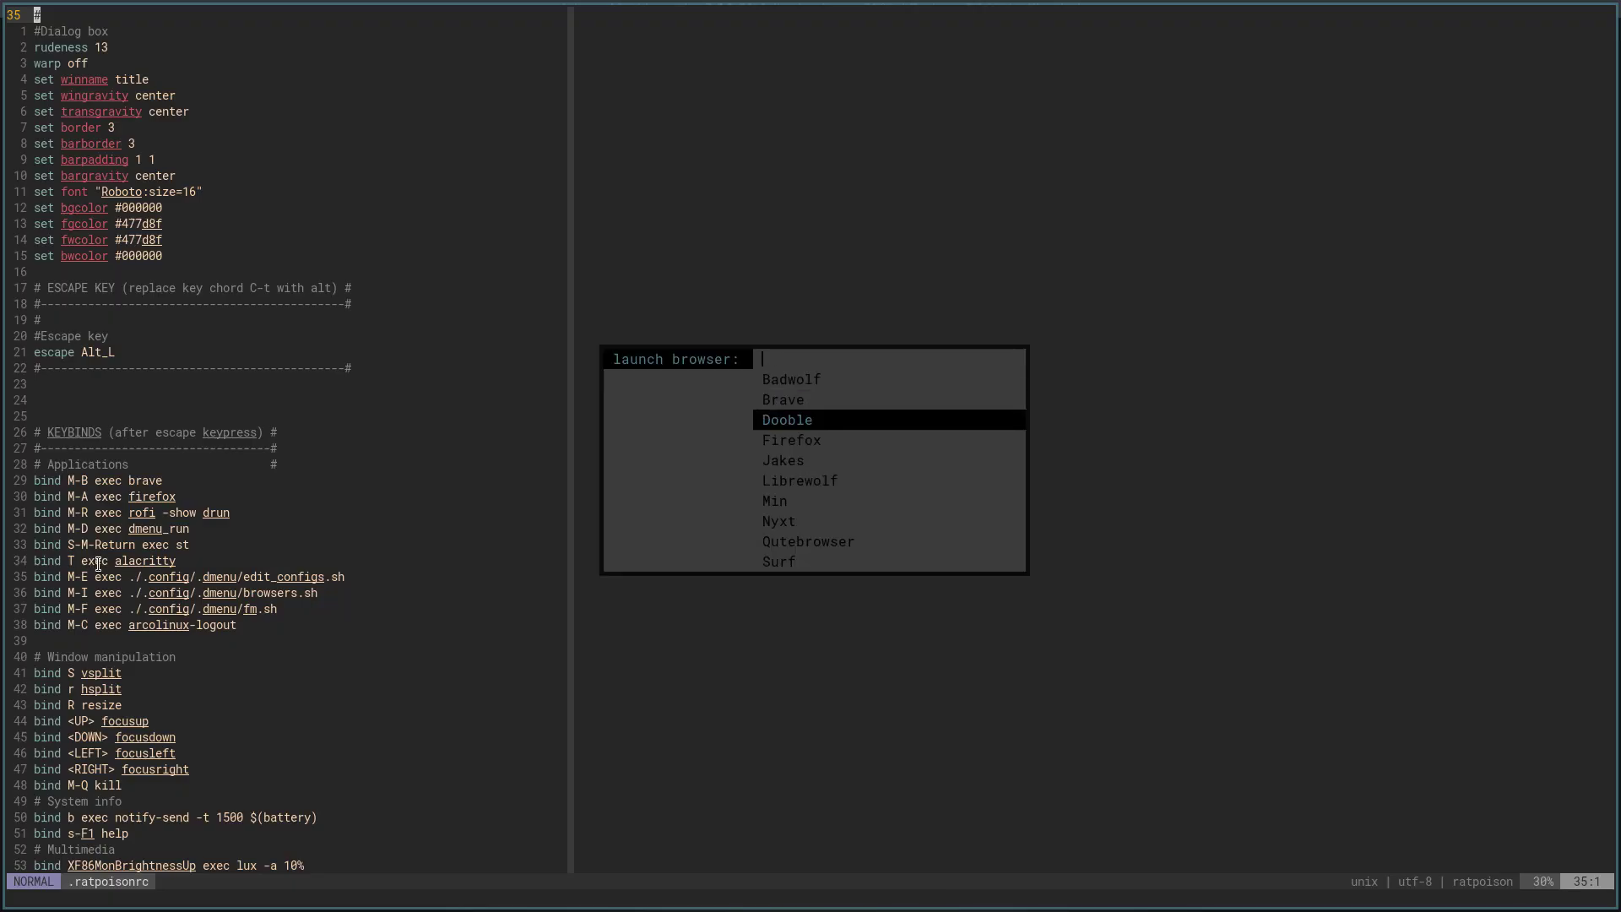
pyautogui.press('Return')
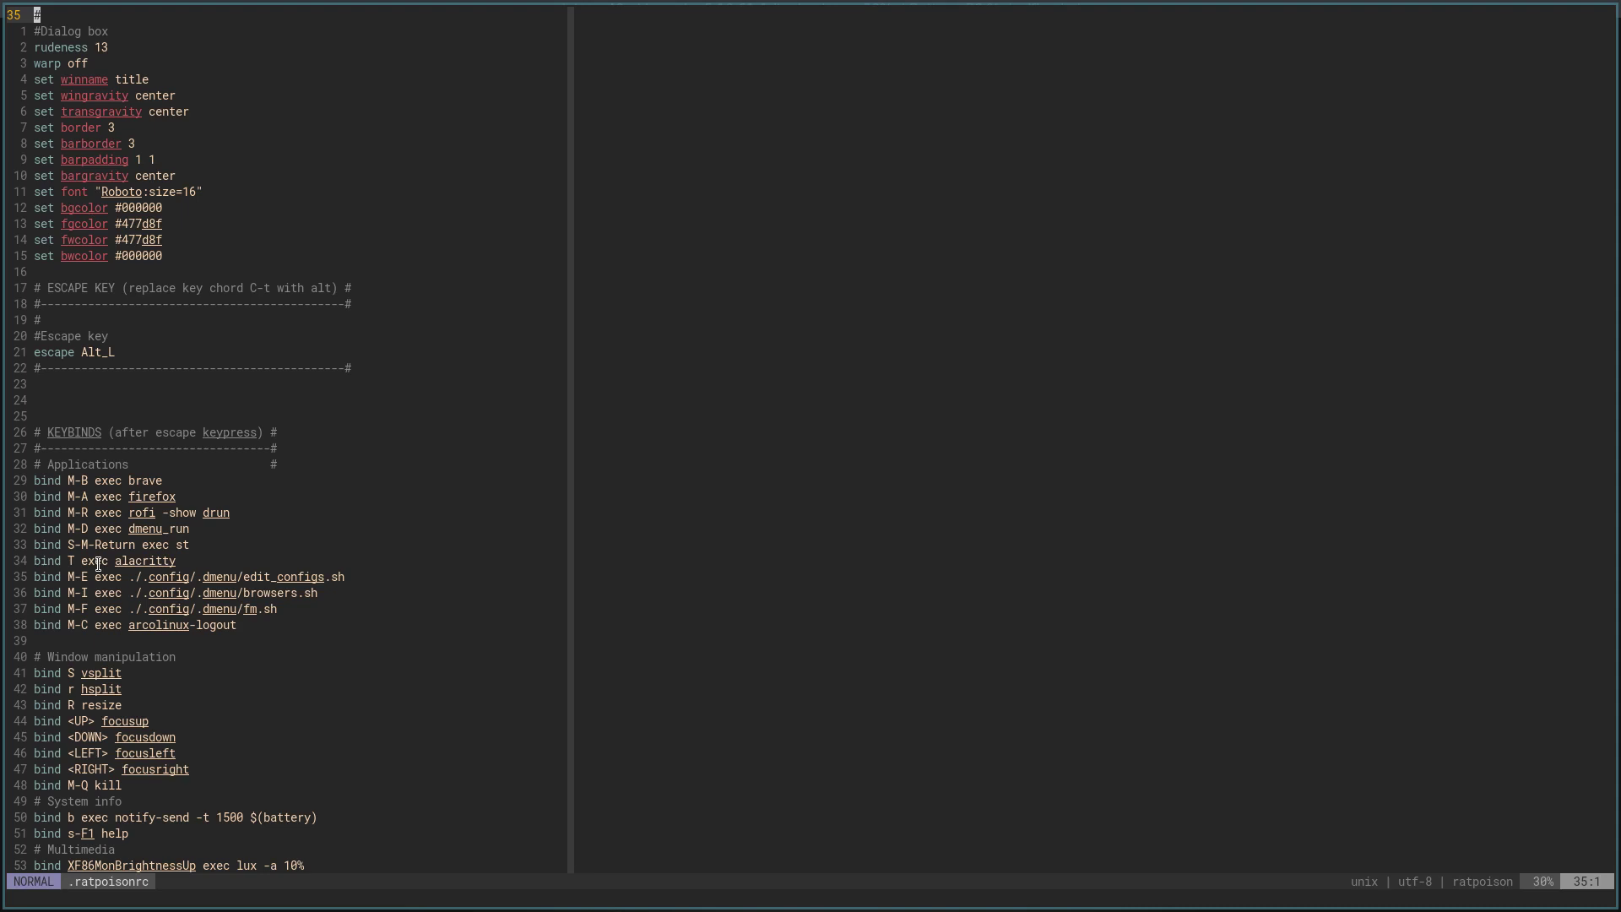
# Step: Go down through the dialog box settings in .ratpoisonrc to the barpadding line
pyautogui.press('j')
pyautogui.press('j')
pyautogui.press('j')
pyautogui.press('l')
pyautogui.press('l')
pyautogui.press('l')
pyautogui.press('l')
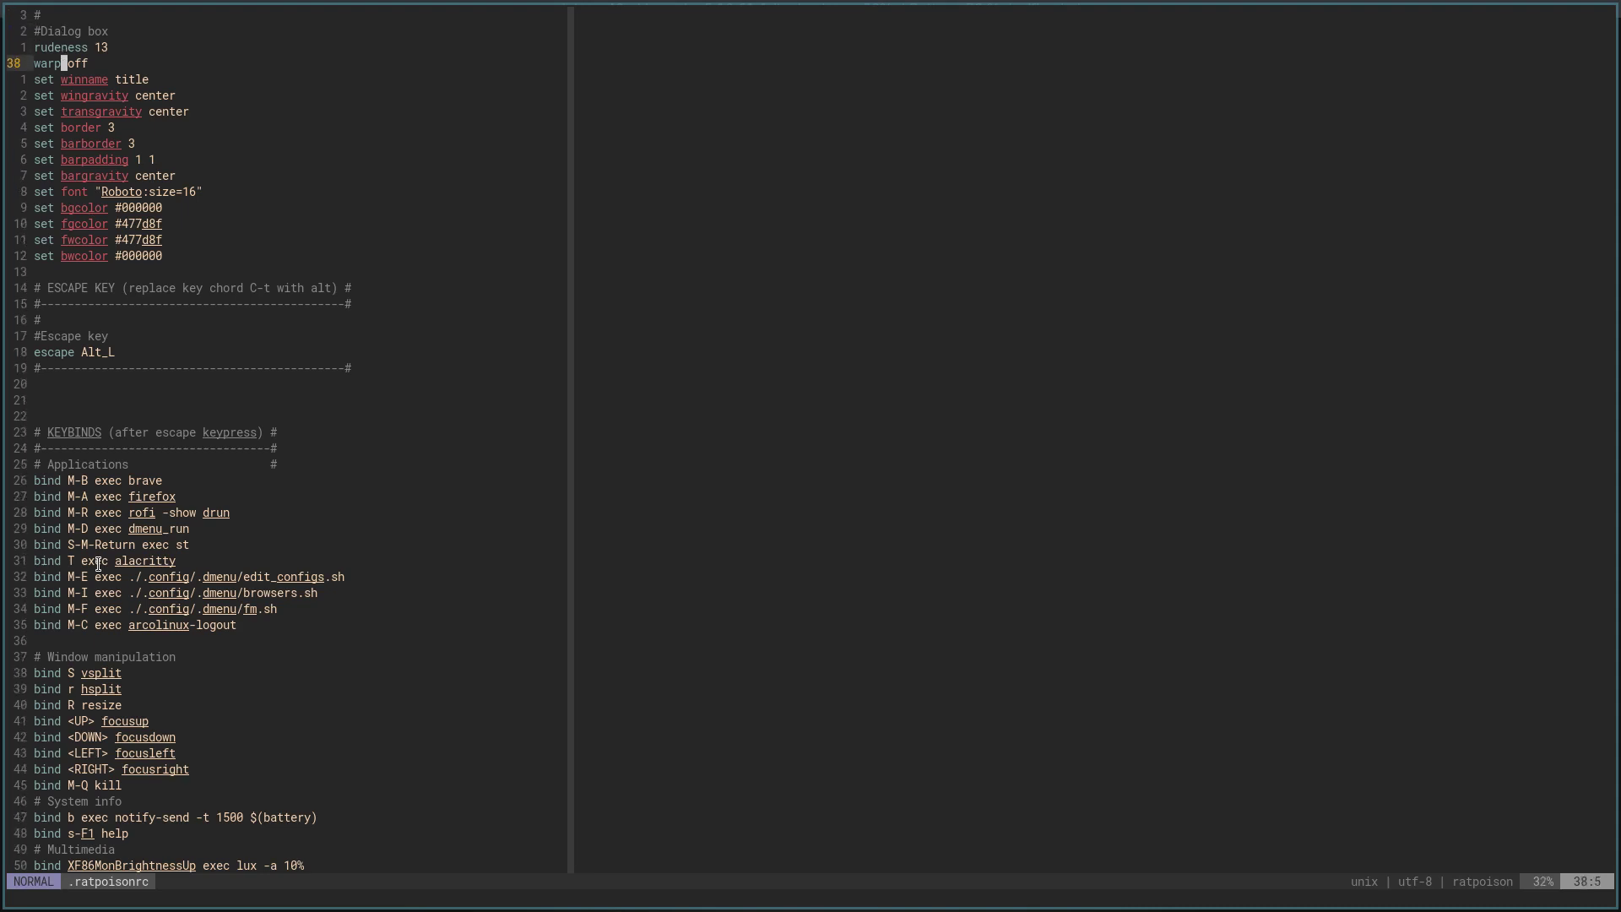
pyautogui.press('j')
pyautogui.press('j')
pyautogui.press('j')
pyautogui.press('j')
pyautogui.press('j')
pyautogui.press('j')
# Step: Bring up the Open File Cabinet menu and choose Nemo
pyautogui.press('Alt_L')
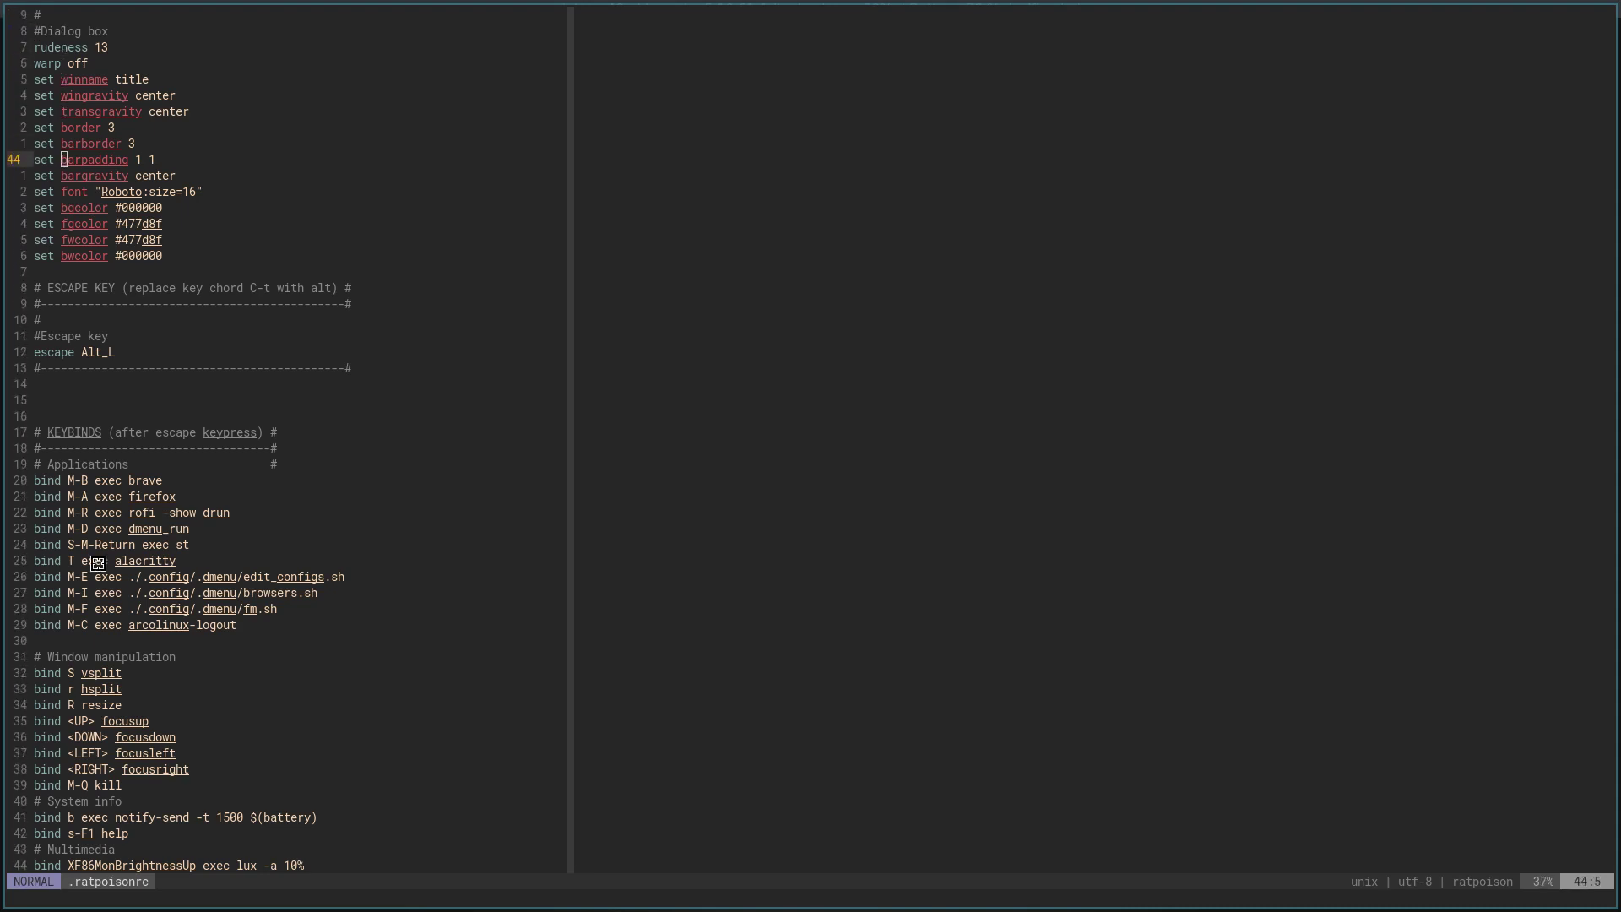
pyautogui.hotkey('alt', 'f')
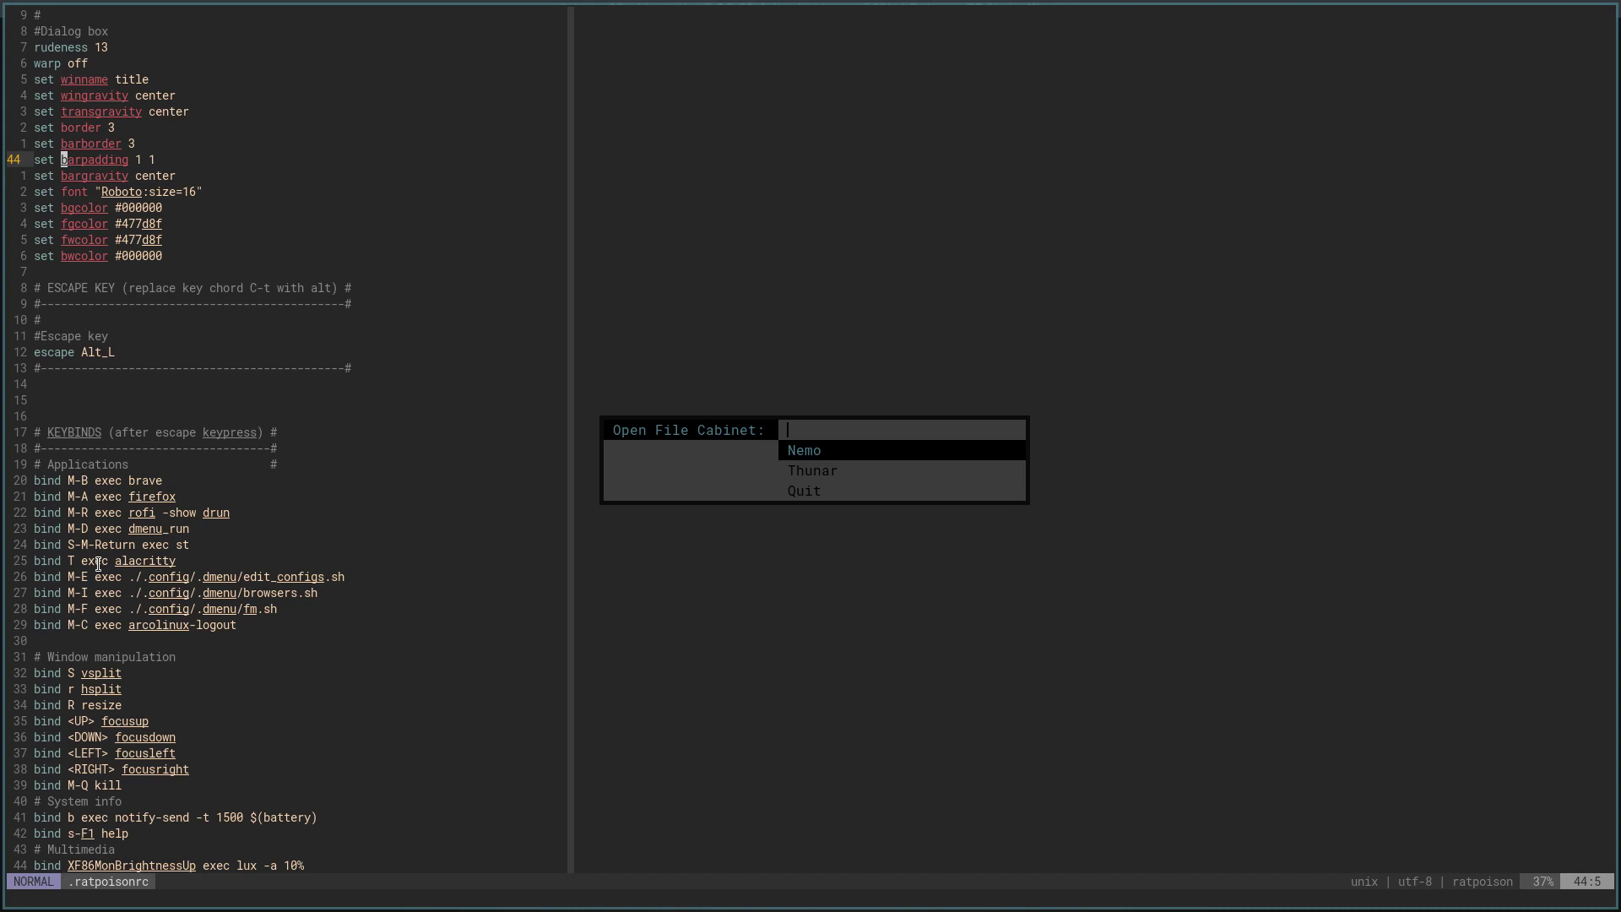
pyautogui.press('Return')
# Step: Go down past the escape key and application keybinds to the Window manipulation binds in .ratpoisonrc
pyautogui.press('j')
pyautogui.press('j')
pyautogui.press('j')
pyautogui.press('j')
pyautogui.press('j')
pyautogui.press('j')
pyautogui.press('j')
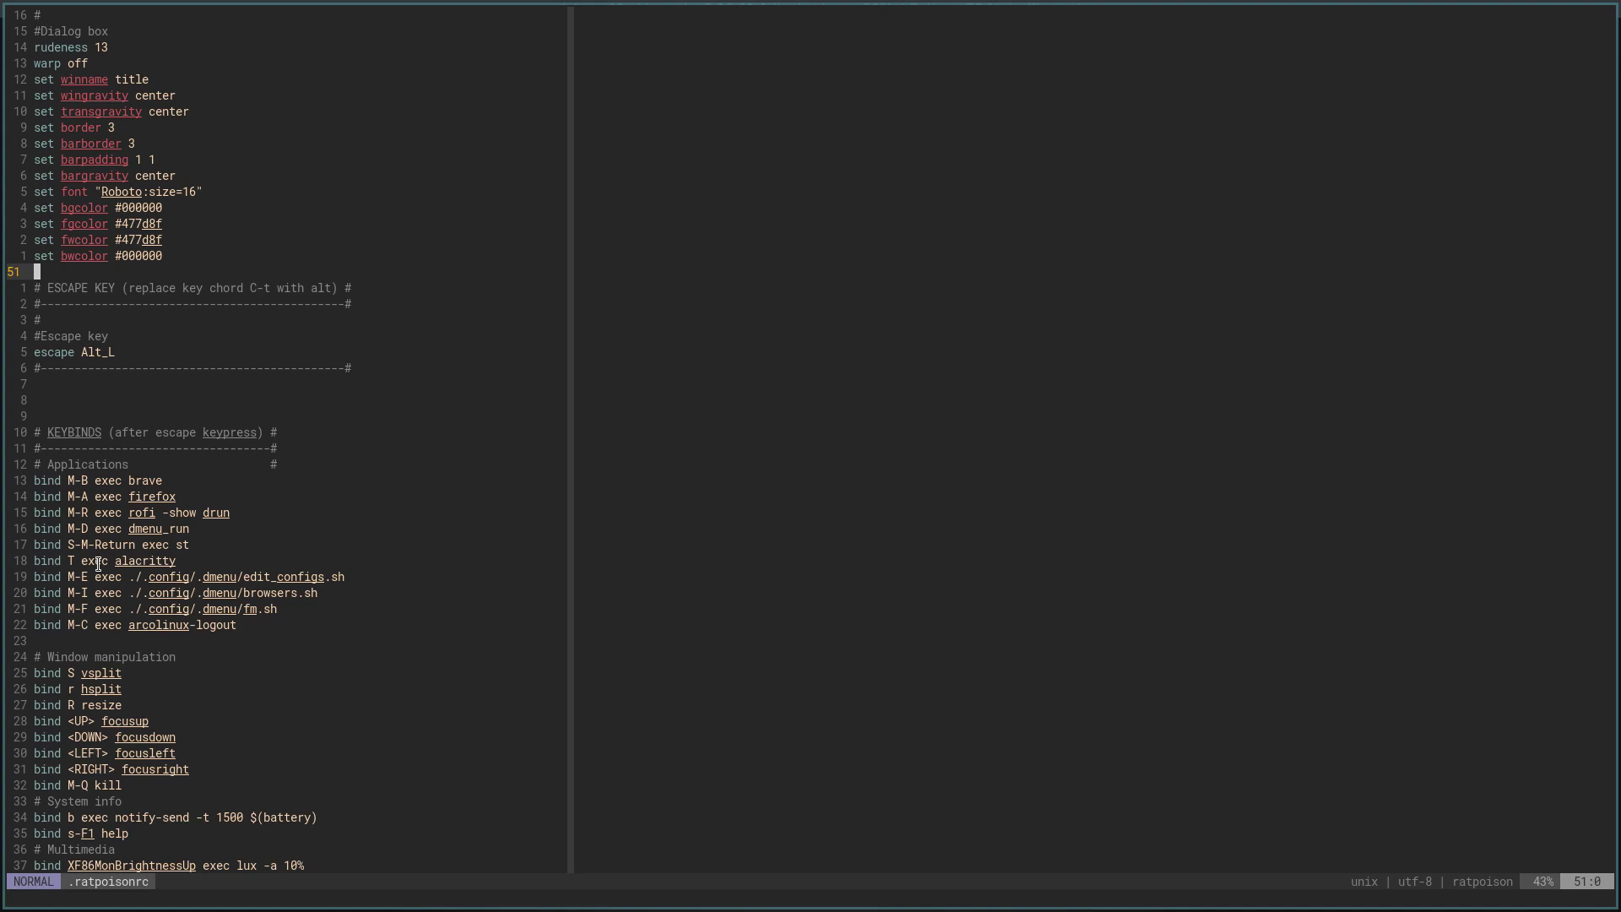
pyautogui.press('j')
pyautogui.press('j')
pyautogui.press('j')
pyautogui.press('j')
pyautogui.press('j')
pyautogui.press('j')
pyautogui.press('j')
pyautogui.press('j')
pyautogui.press('j')
pyautogui.press('j')
pyautogui.press('j')
pyautogui.press('j')
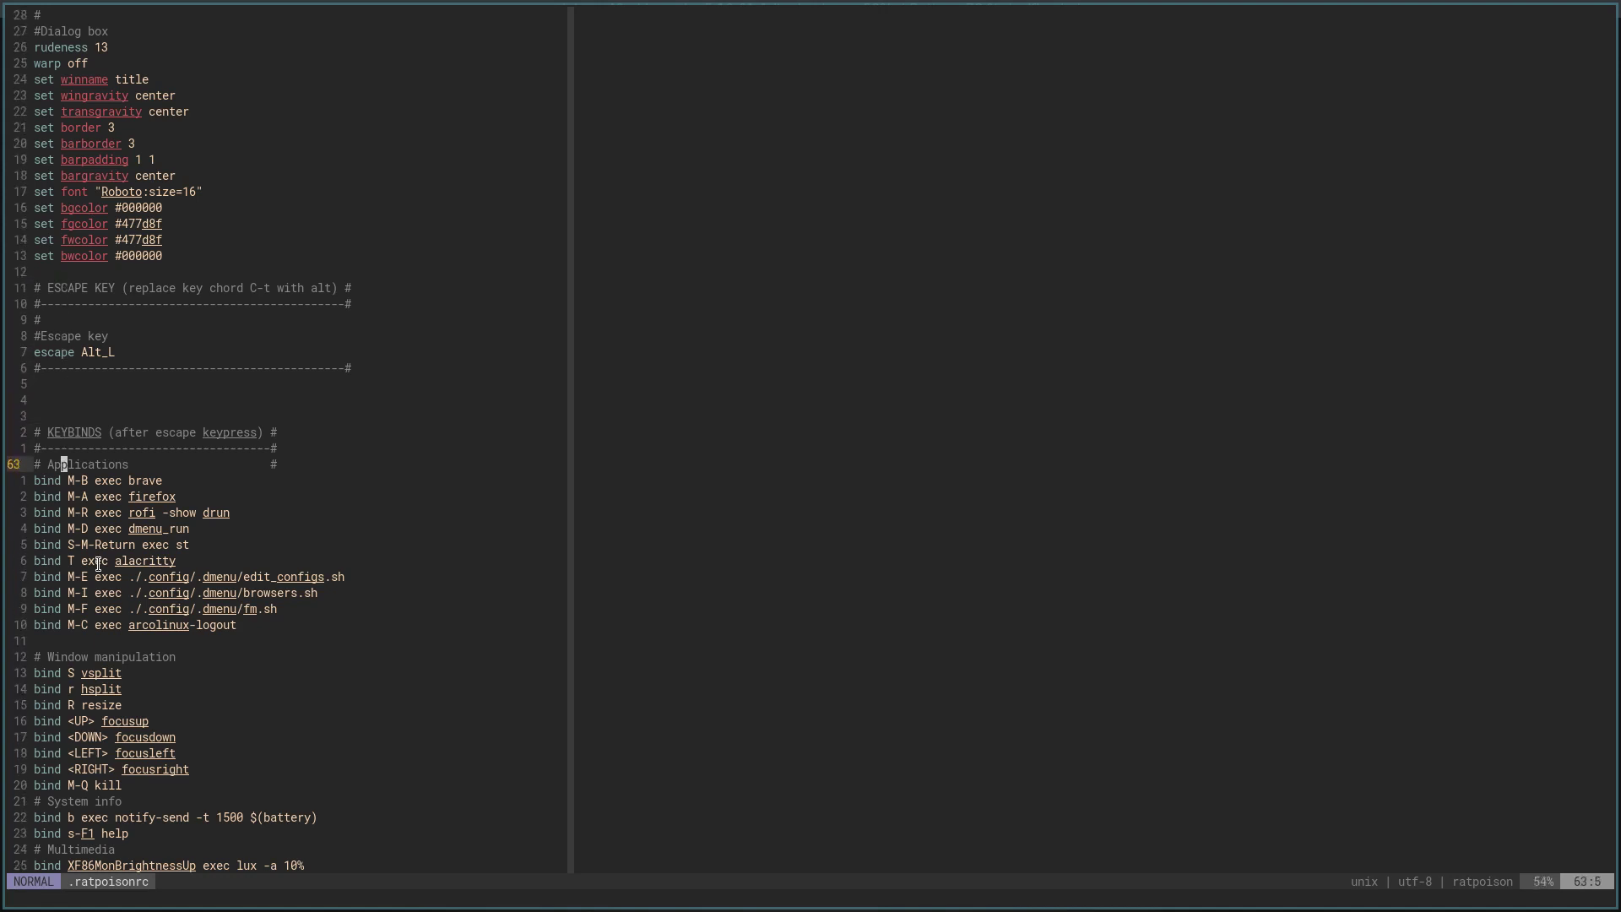
pyautogui.press('j')
pyautogui.press('j')
pyautogui.press('j')
pyautogui.press('j')
pyautogui.press('j')
pyautogui.press('j')
pyautogui.press('j')
pyautogui.press('j')
pyautogui.press('j')
pyautogui.press('j')
pyautogui.press('j')
pyautogui.press('j')
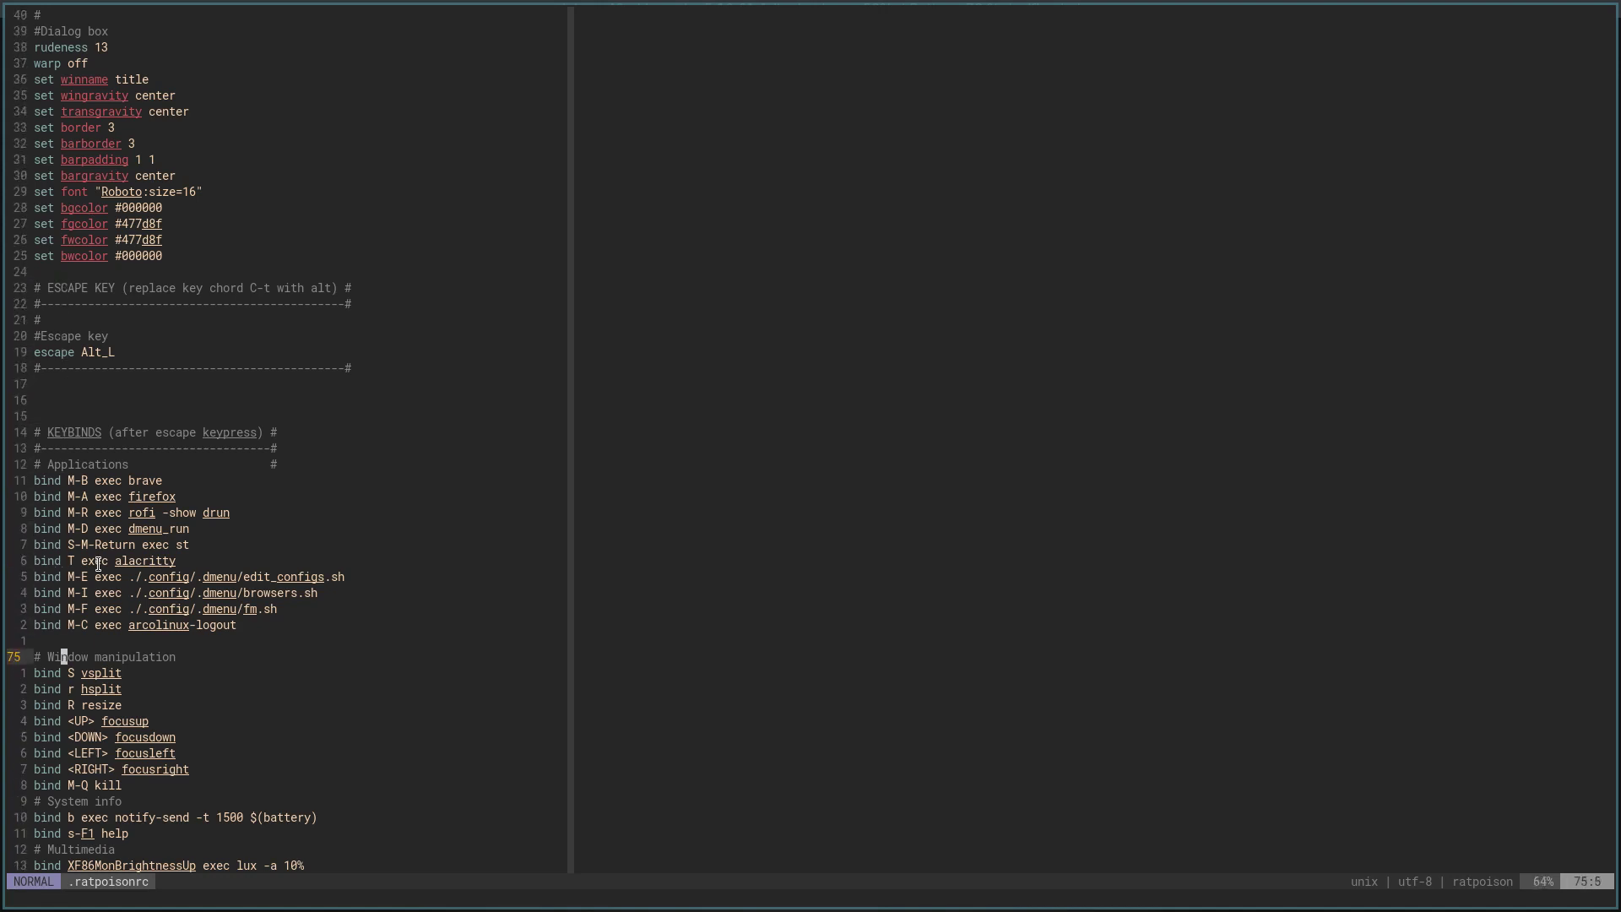
pyautogui.press('j')
# Step: Try the vertical split keybind and close the terminal window holding the editor
pyautogui.press('Alt_L')
pyautogui.press('s')
pyautogui.press('Alt_L')
pyautogui.press('k')
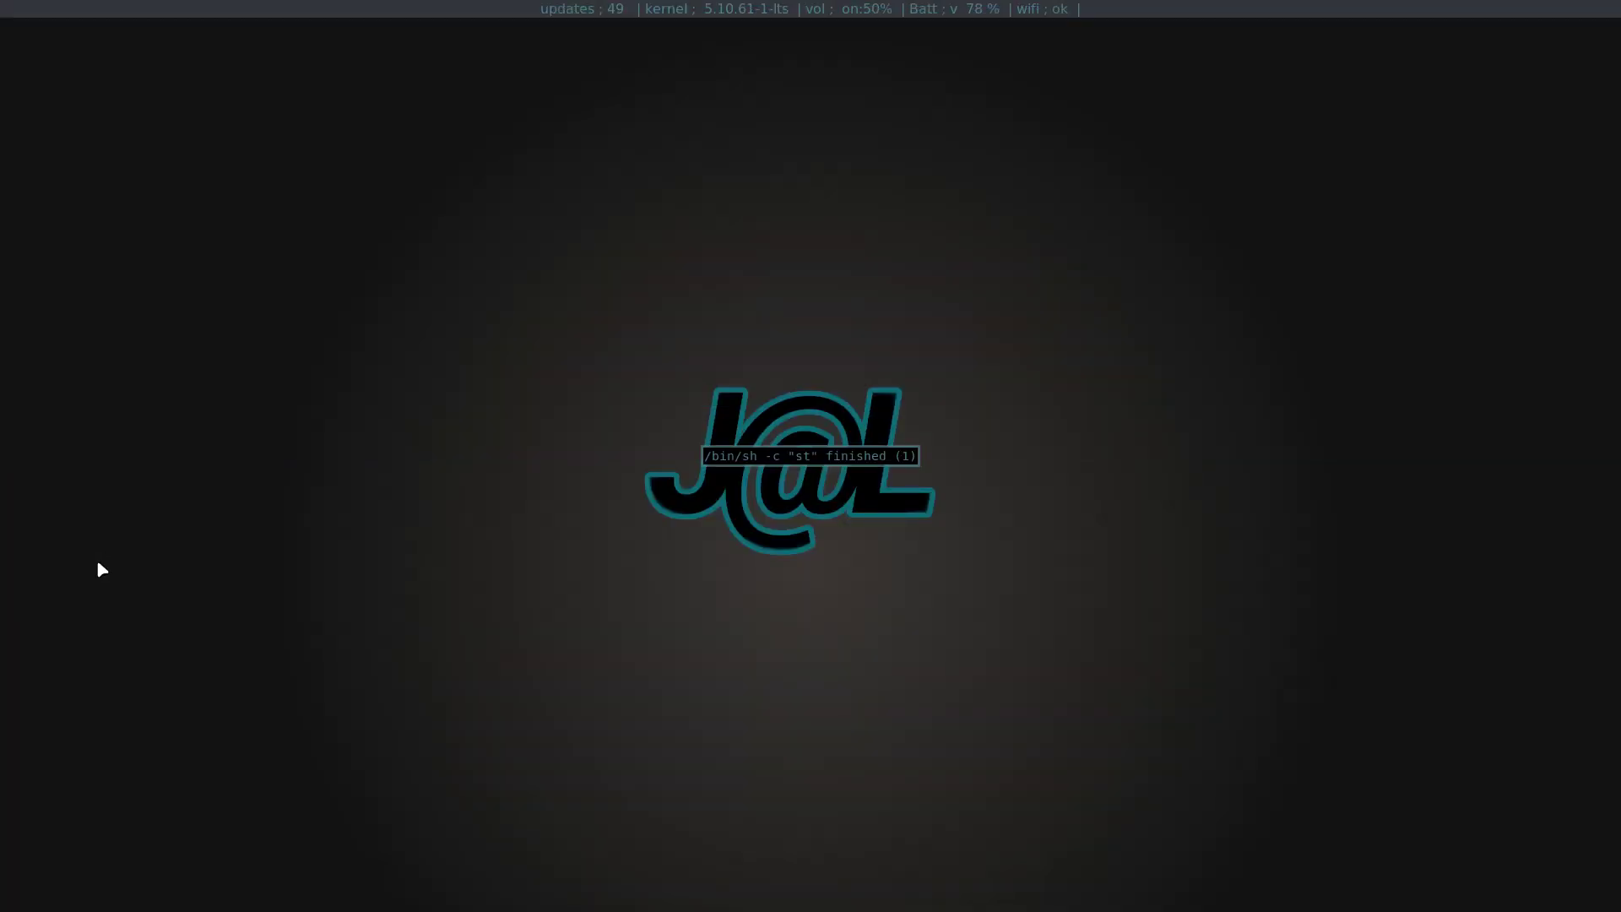
# Step: Open a new st terminal on the empty desktop
pyautogui.hotkey('alt', 'Return')
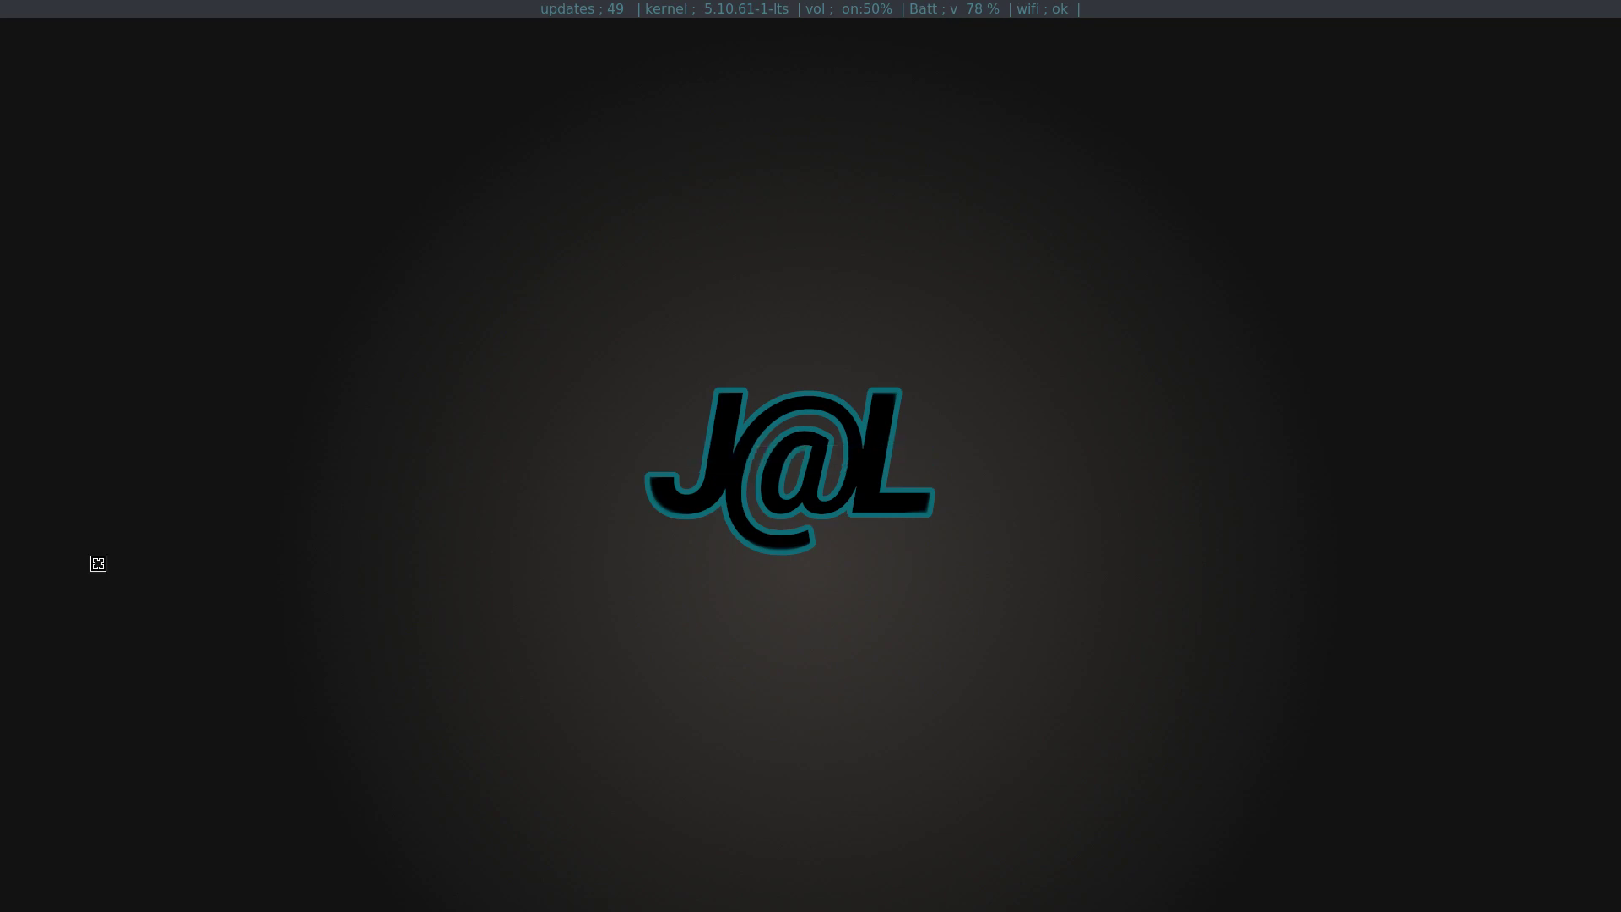
pyautogui.hotkey('alt', 'Return')
pyautogui.hotkey('ctrl', 't')
pyautogui.press('c')
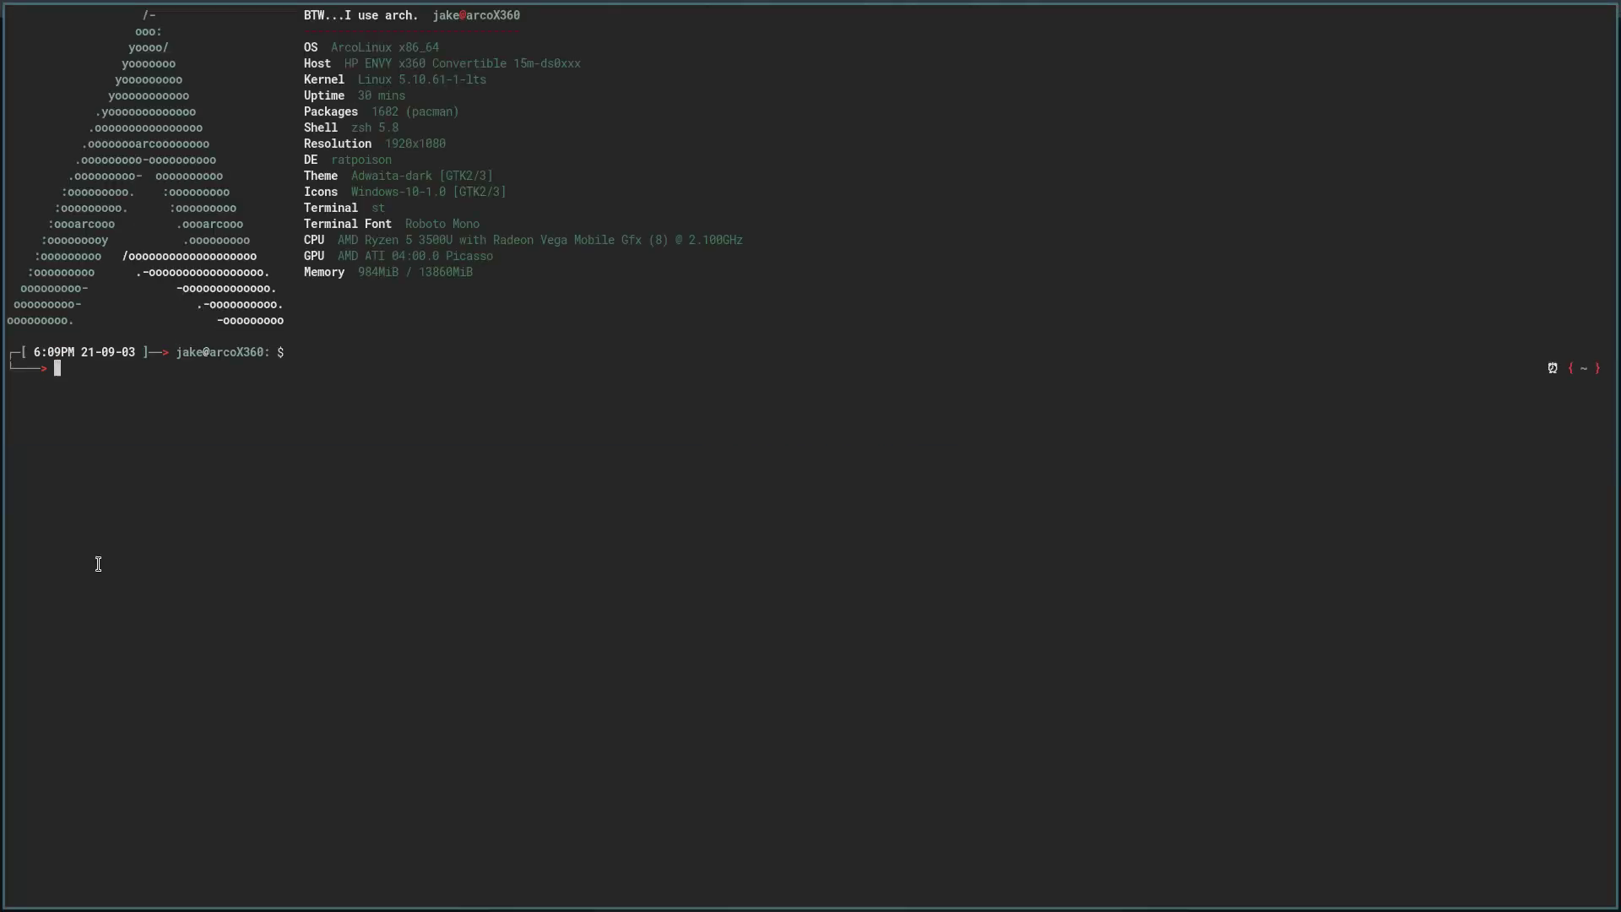
# Step: Reopen .ratpoisonrc in vim and bring the keybinds and workspace sections into view
pyautogui.write('vim')
pyautogui.press('Right')
pyautogui.press('Return')
pyautogui.hotkey('ctrl', 'f')
pyautogui.hotkey('ctrl', 'f')
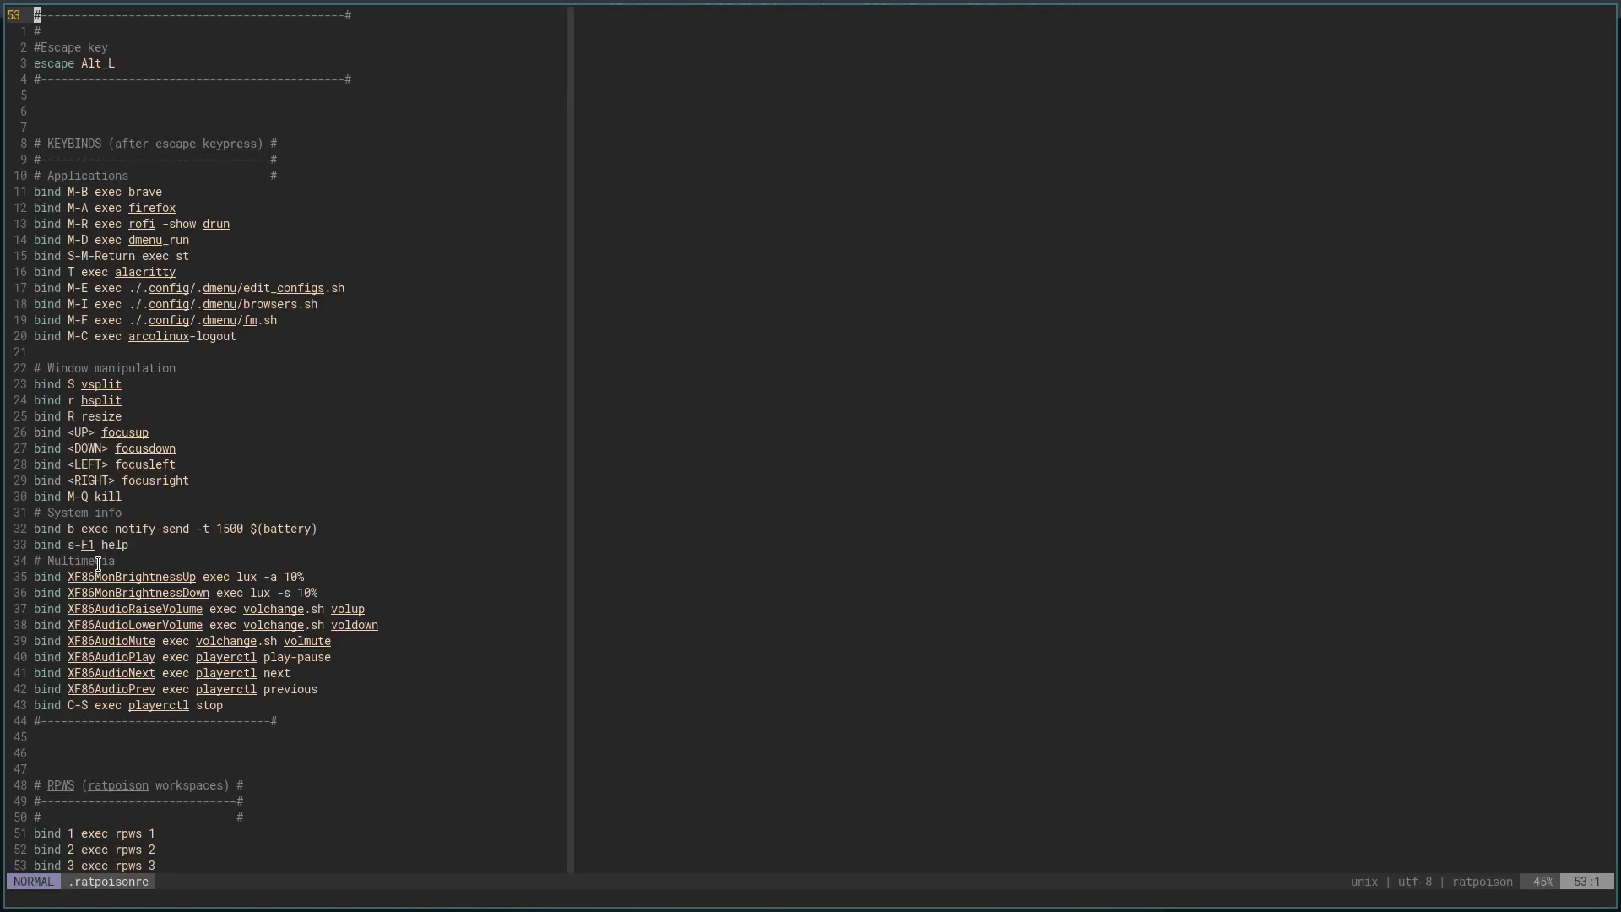
pyautogui.hotkey('ctrl', 'b')
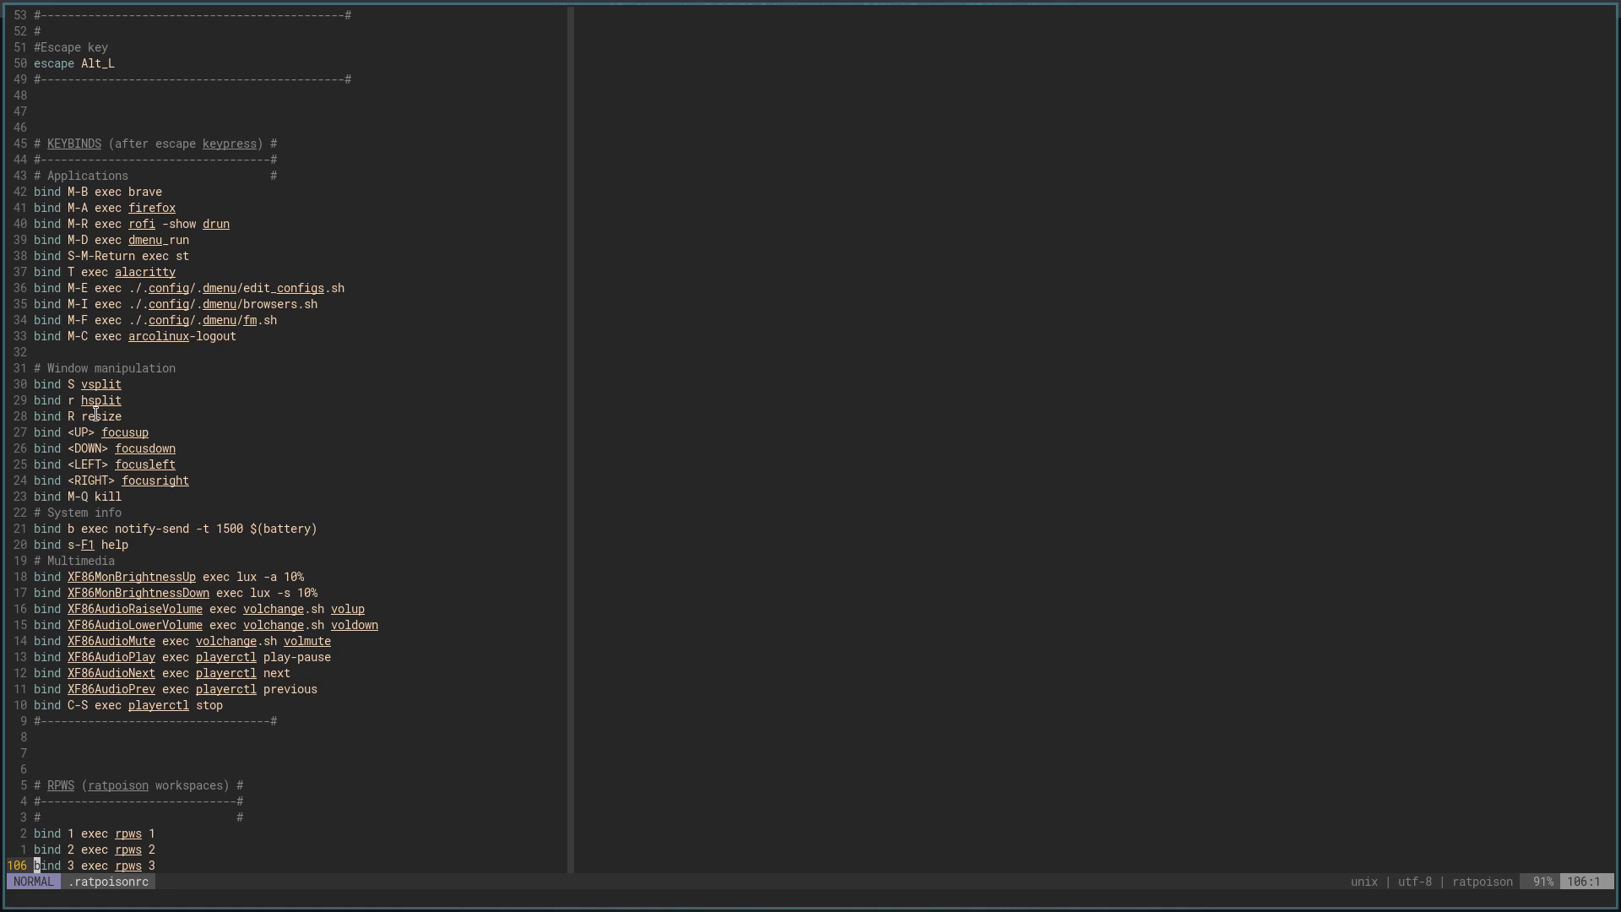
# Step: Try the hsplit keybind on the editor's frame and return the editor to a single full-screen frame
pyautogui.press('Alt_L')
pyautogui.press('r')
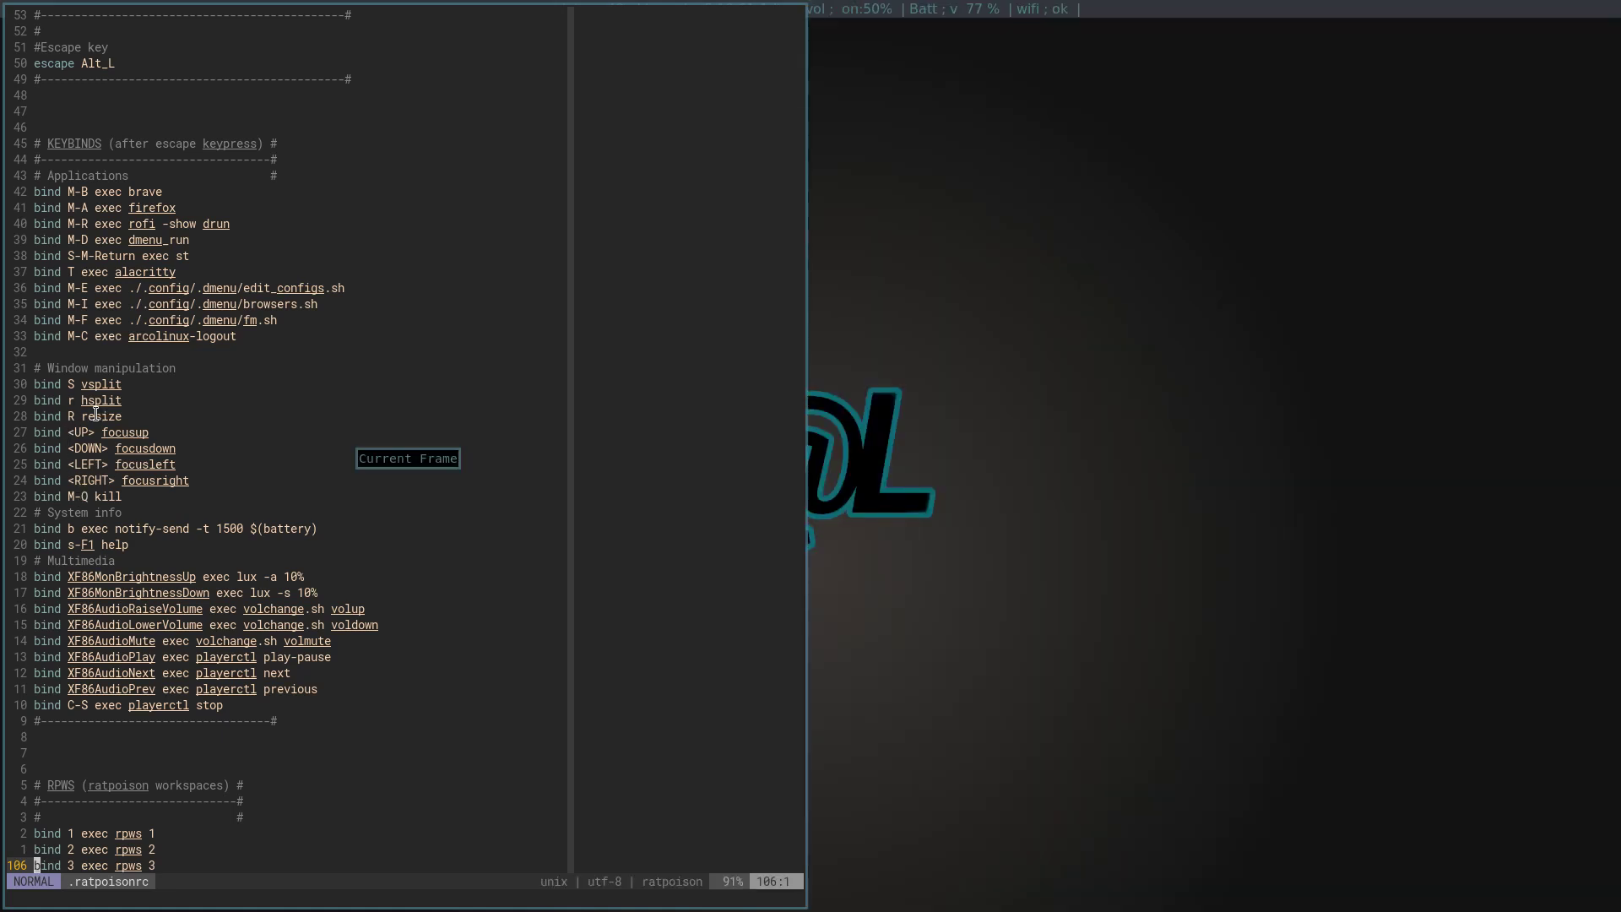
pyautogui.press('Alt_L')
pyautogui.press('Q')
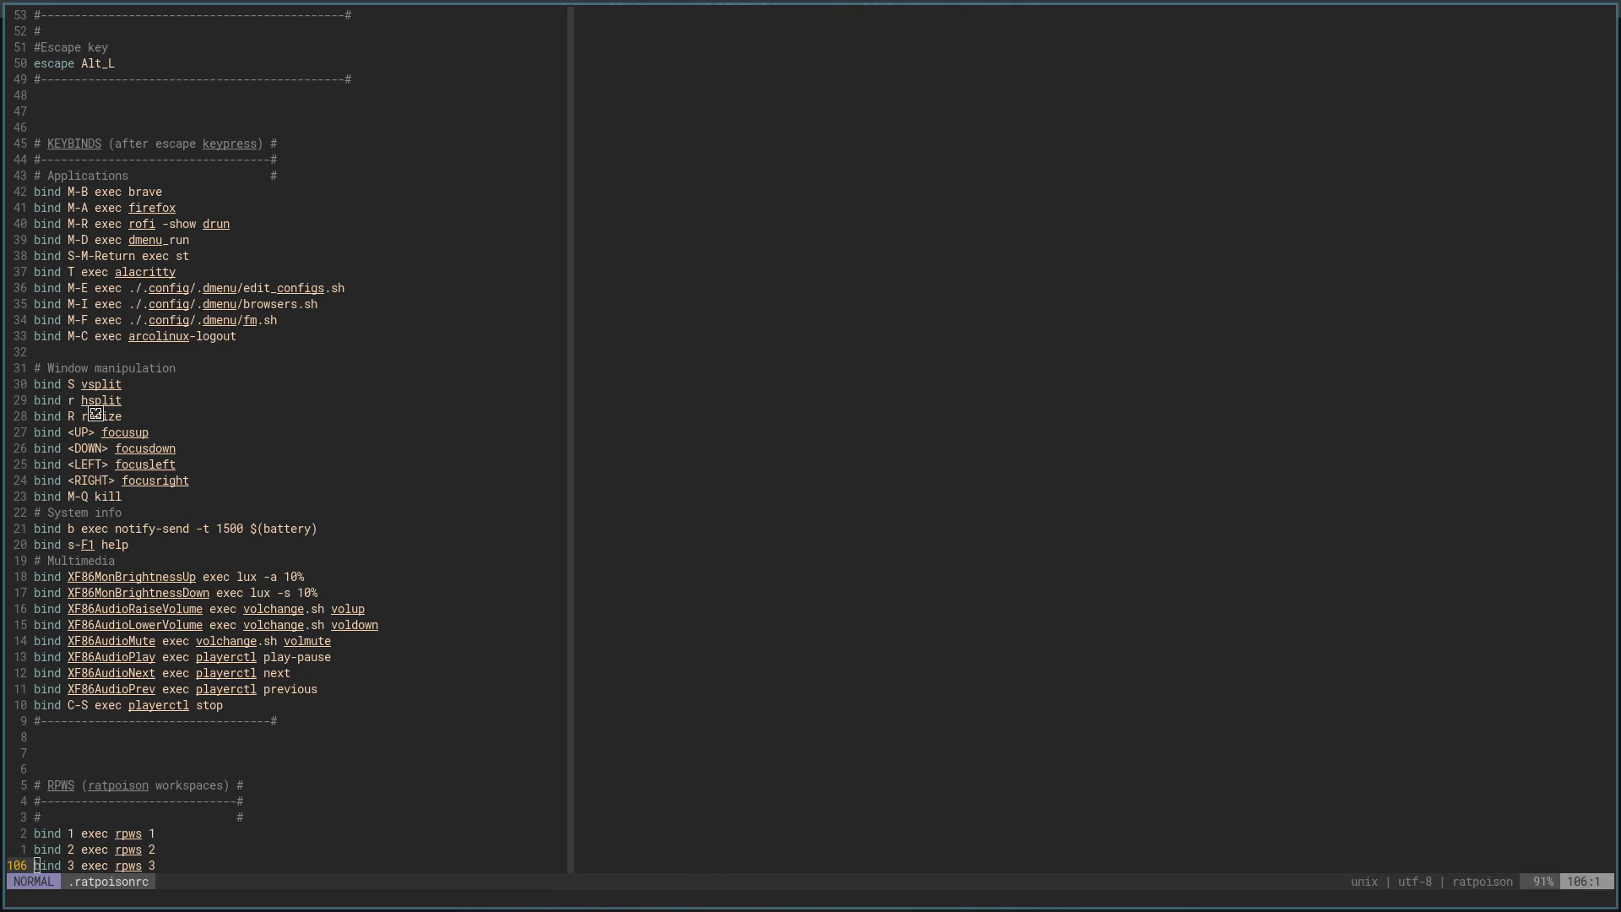
# Step: Split the editor's frame side by side and move focus repeatedly between the two frames with the focusleft and focusright keybinds
pyautogui.press('Alt_L')
pyautogui.press('r')
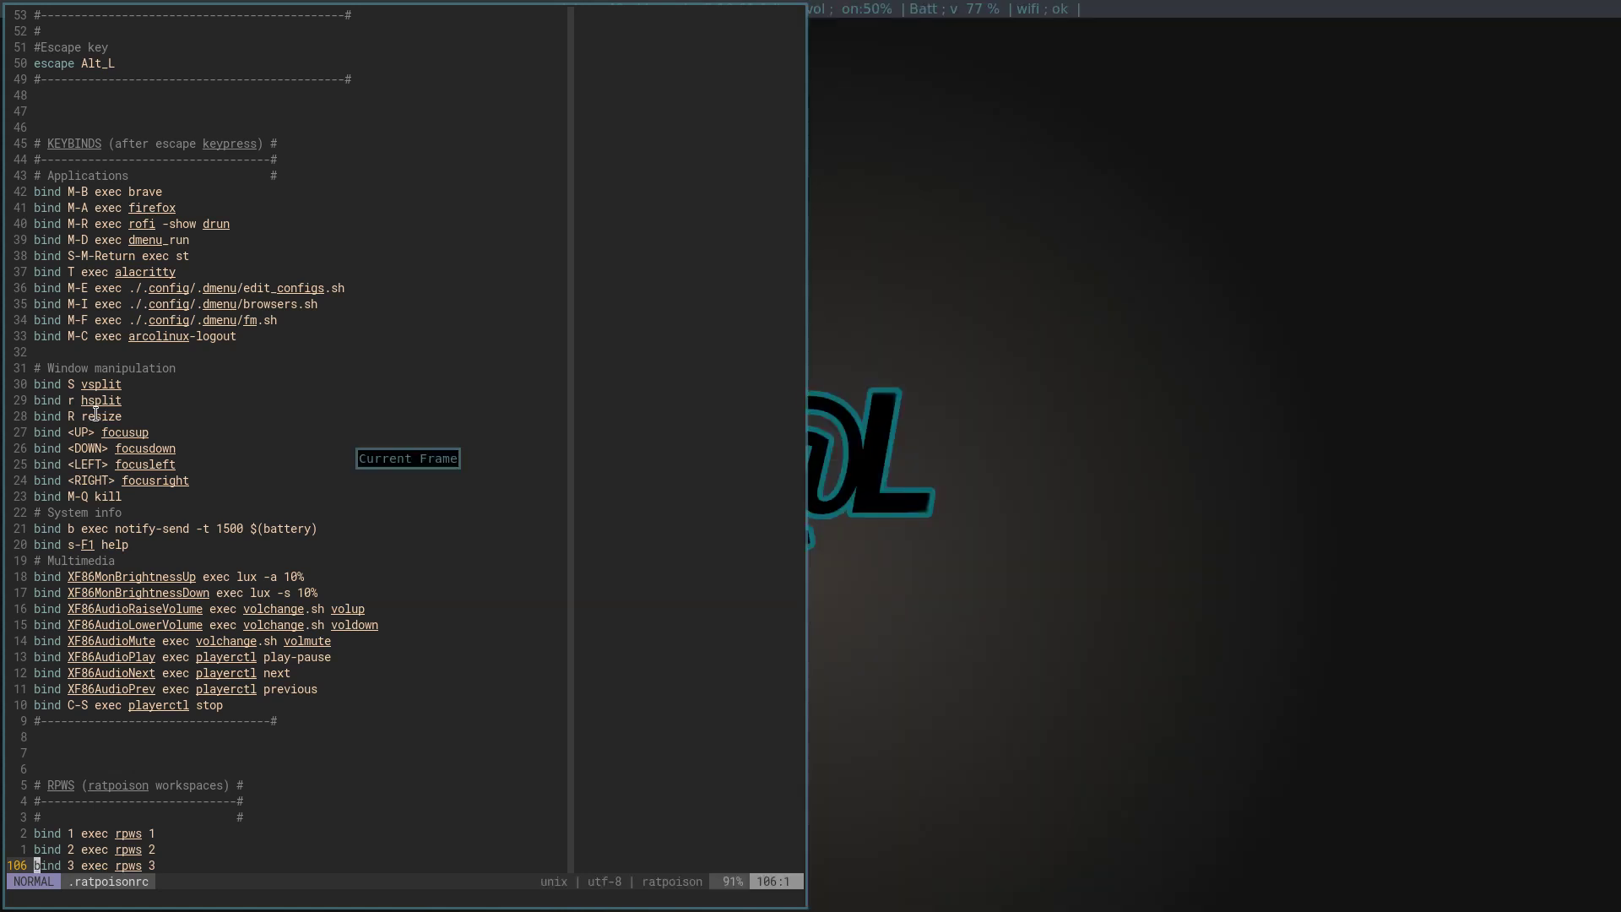
pyautogui.press('Alt_L')
pyautogui.press('Right')
pyautogui.press('Alt_L')
pyautogui.press('Left')
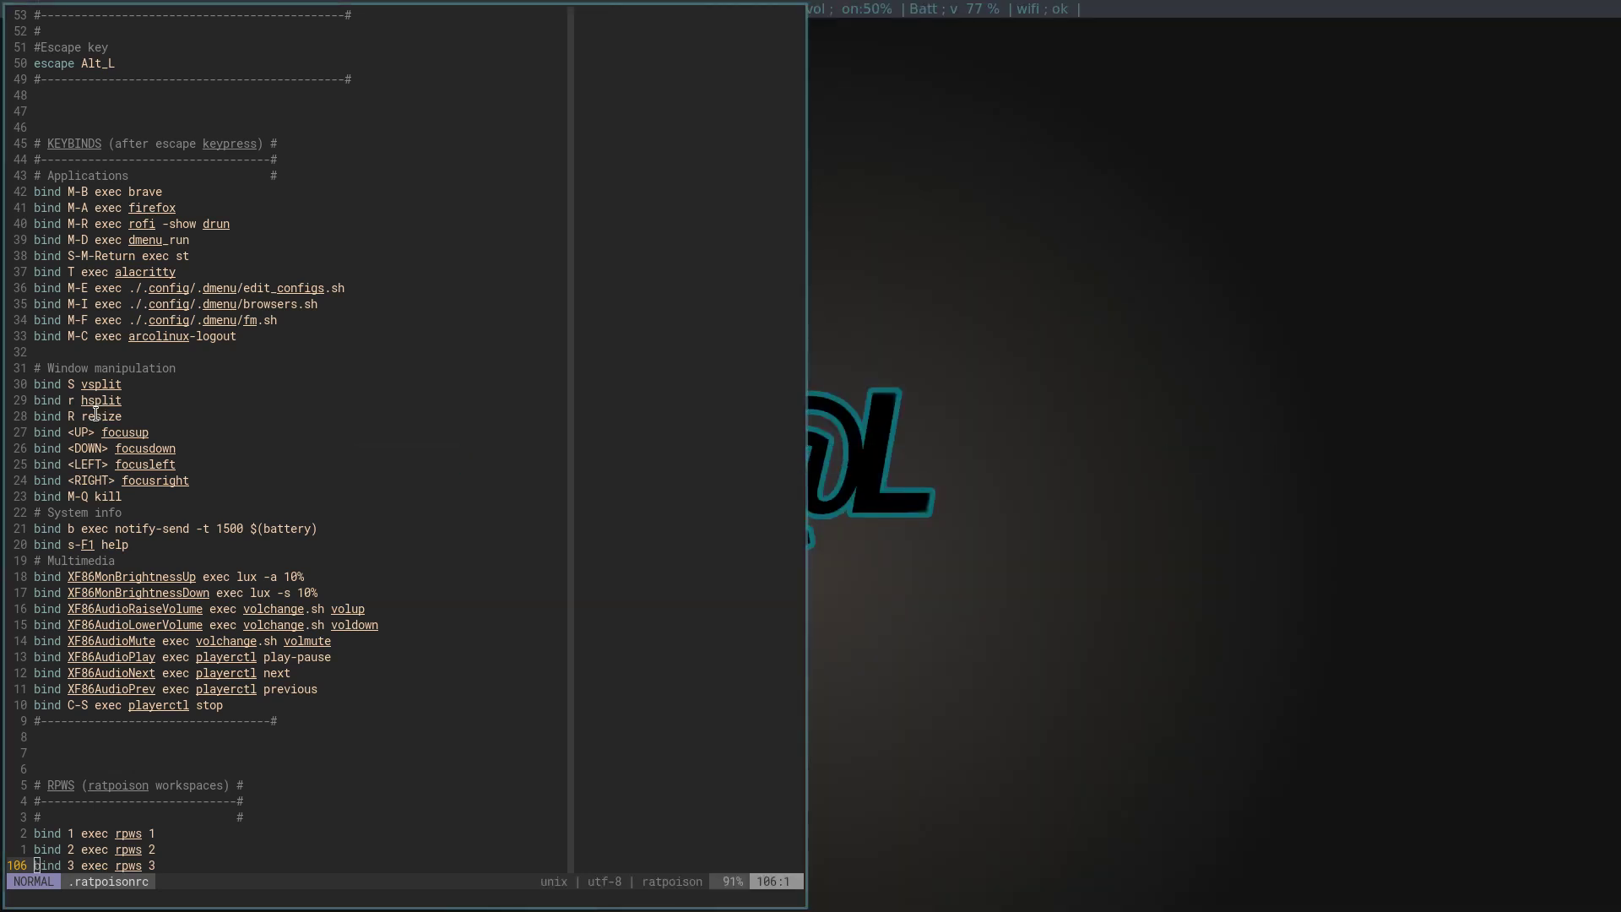
pyautogui.press('Alt_L')
pyautogui.press('Right')
pyautogui.press('Alt_L')
pyautogui.press('Left')
pyautogui.press('Alt_L')
pyautogui.press('Right')
pyautogui.press('Alt_L')
pyautogui.press('Left')
pyautogui.press('Alt_L')
pyautogui.hotkey('alt', 'Right')
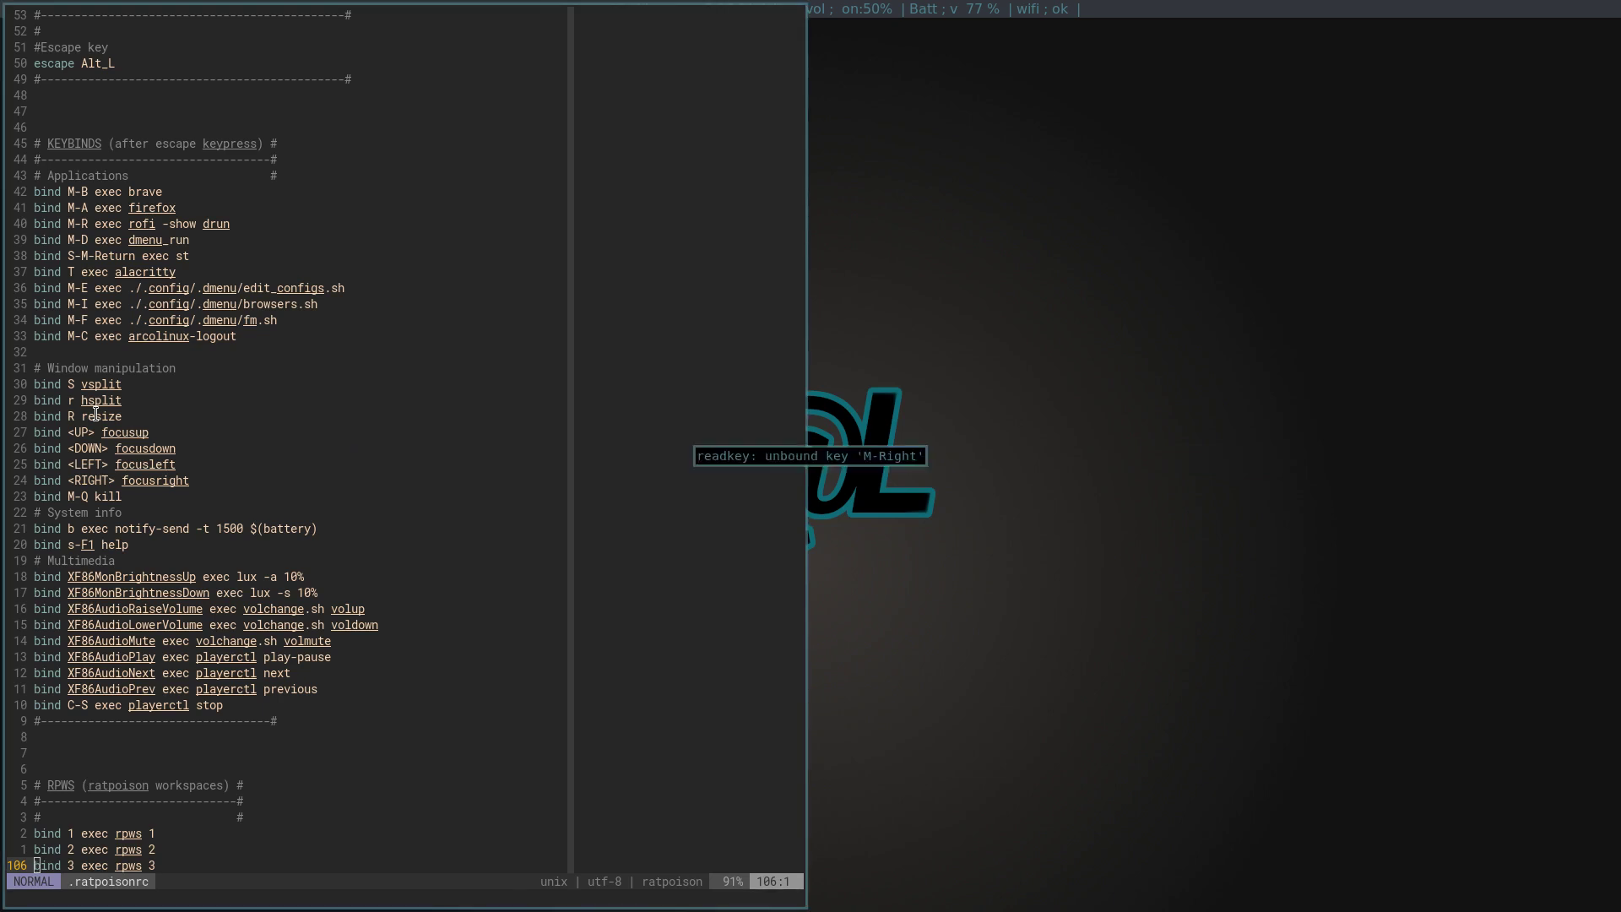
pyautogui.press('Alt_L')
pyautogui.press('Left')
pyautogui.press('Alt_L')
pyautogui.press('Right')
pyautogui.press('Alt_L')
pyautogui.press('Left')
pyautogui.press('Alt_L')
pyautogui.hotkey('alt', 'Left')
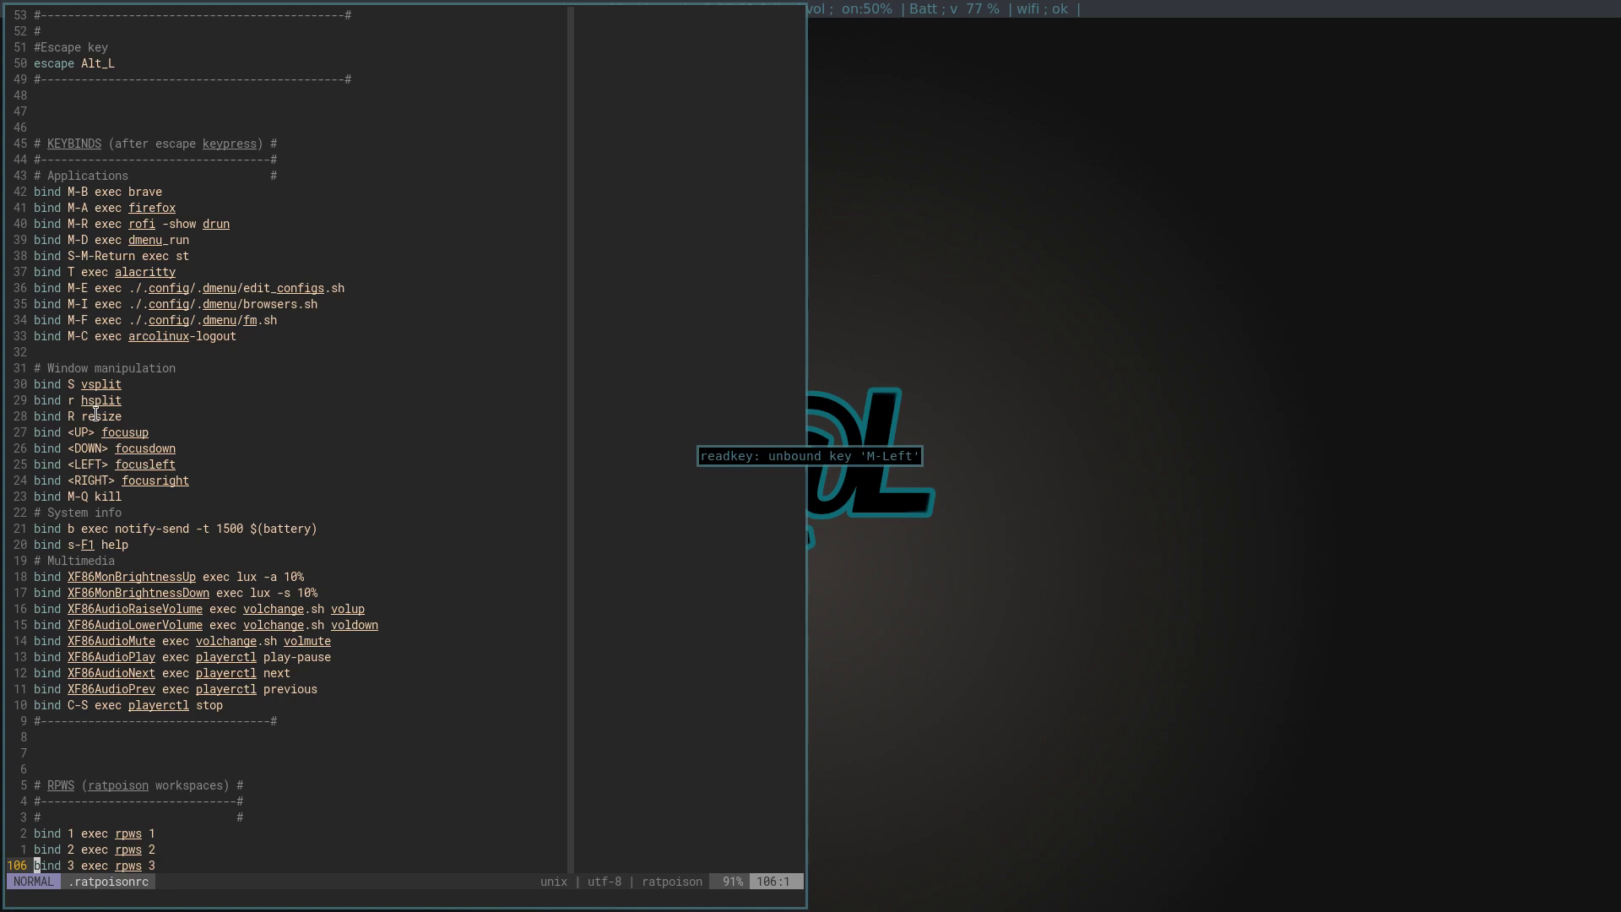
pyautogui.press('Alt_L')
pyautogui.press('Right')
pyautogui.press('Alt_L')
pyautogui.press('Left')
pyautogui.press('Alt_L')
pyautogui.press('Right')
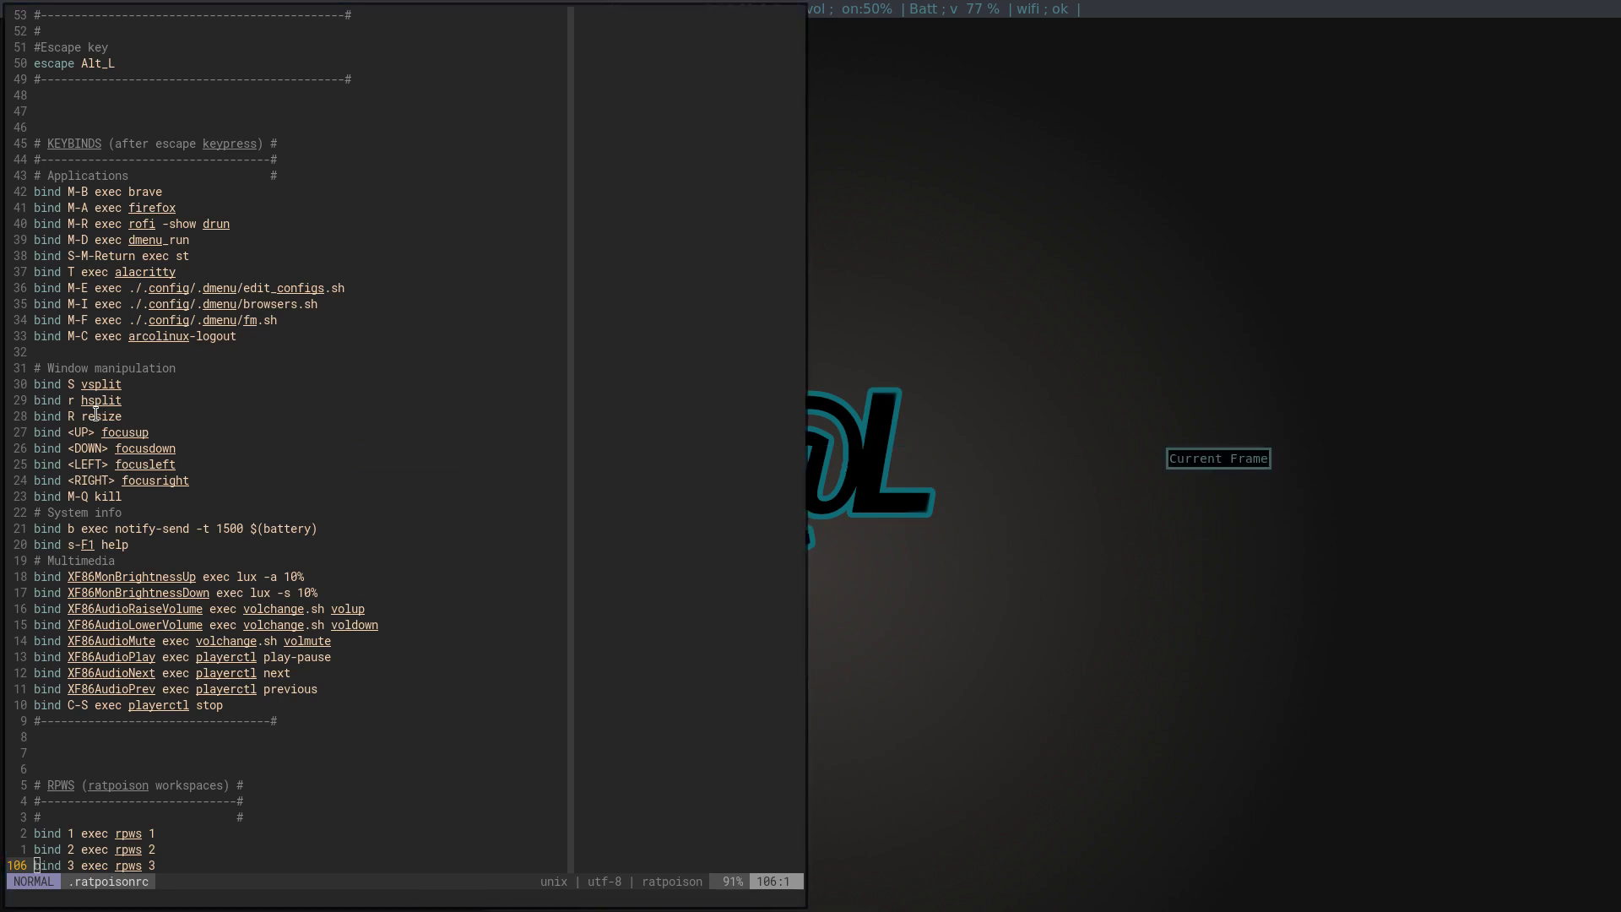
pyautogui.press('Alt_L')
pyautogui.press('Left')
pyautogui.press('Alt_L')
pyautogui.press('Right')
pyautogui.press('Alt_L')
pyautogui.press('Left')
pyautogui.press('Alt_L')
pyautogui.press('Right')
pyautogui.press('Alt_L')
pyautogui.press('Left')
pyautogui.press('Alt_L')
pyautogui.press('Right')
pyautogui.press('Alt_L')
pyautogui.press('Left')
pyautogui.press('Alt_L')
pyautogui.hotkey('alt', 'Right')
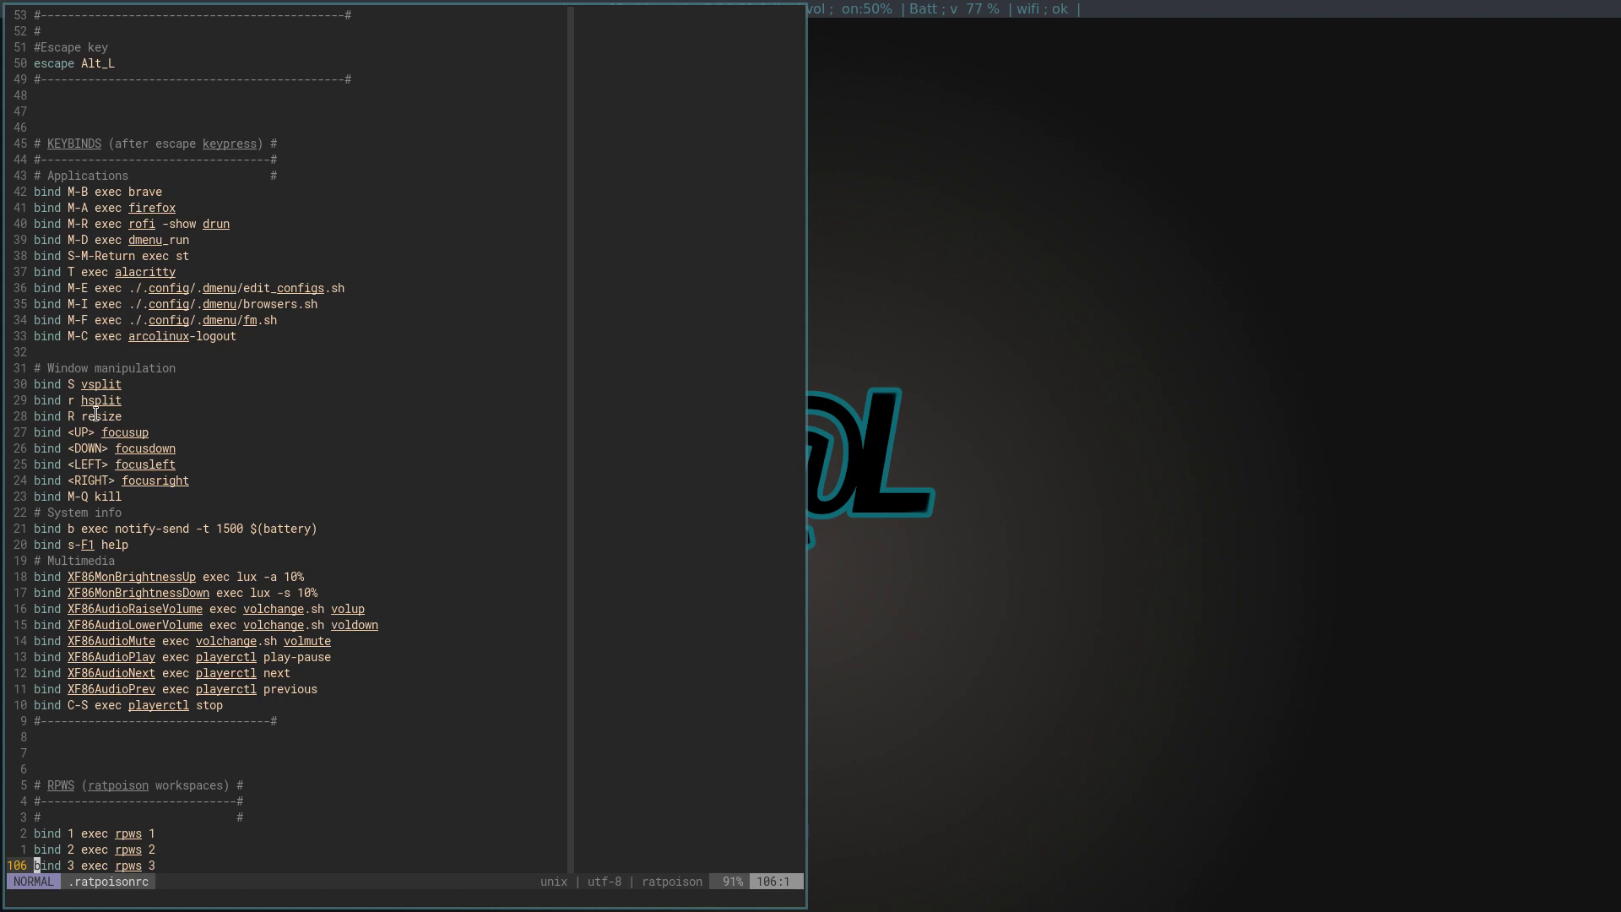
# Step: Make the editor's frame the only one and move the cursor up to the Multimedia heading in .ratpoisonrc
pyautogui.press('Alt_L')
pyautogui.hotkey('shift', 'q')
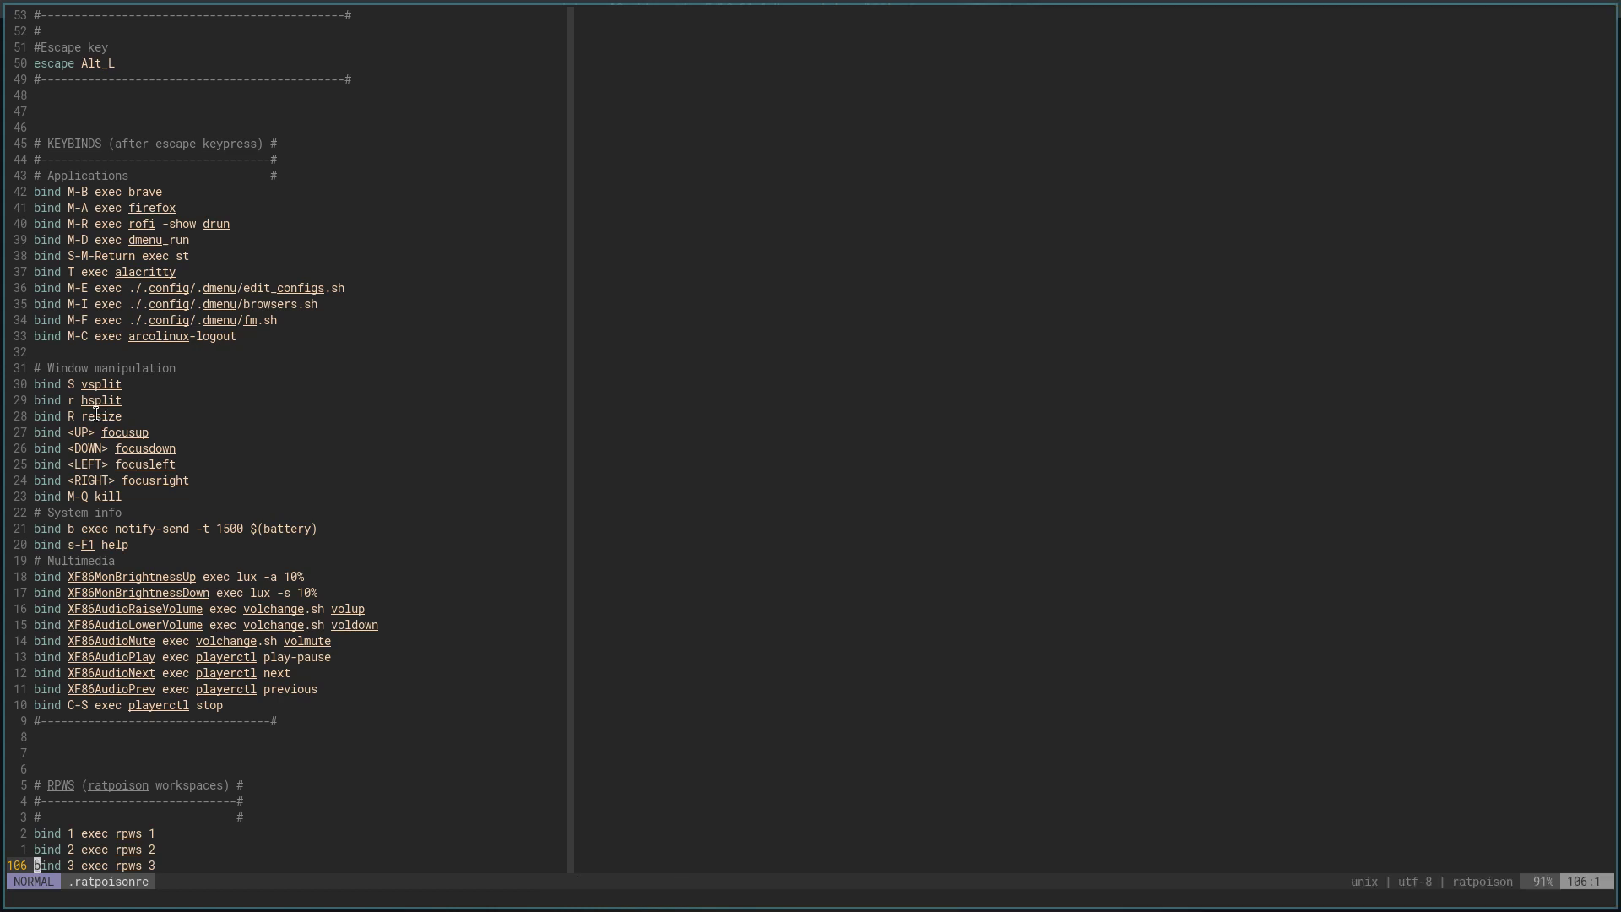
pyautogui.scroll(-1, 96, 414)
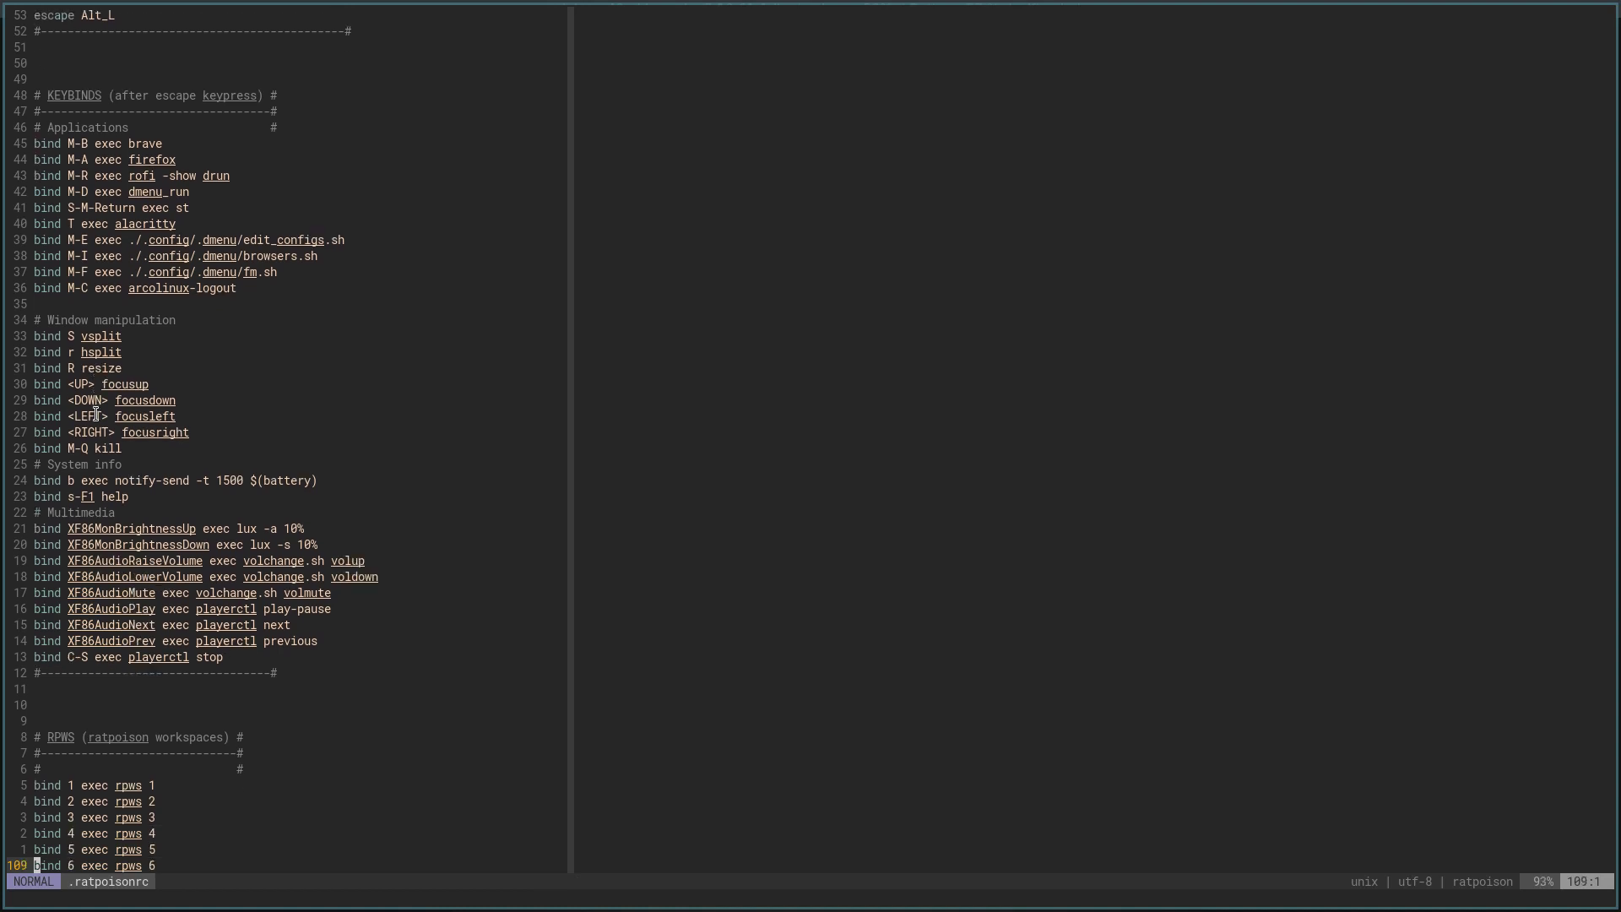
pyautogui.press('k')
pyautogui.press('k')
pyautogui.press('k')
pyautogui.press('k')
pyautogui.press('k')
pyautogui.press('k')
pyautogui.press('k')
pyautogui.press('k')
pyautogui.press('k')
pyautogui.press('k')
pyautogui.press('k')
pyautogui.press('k')
pyautogui.press('k')
pyautogui.press('k')
pyautogui.press('k')
pyautogui.press('k')
pyautogui.press('k')
pyautogui.press('k')
pyautogui.press('k')
pyautogui.press('k')
pyautogui.press('k')
pyautogui.press('k')
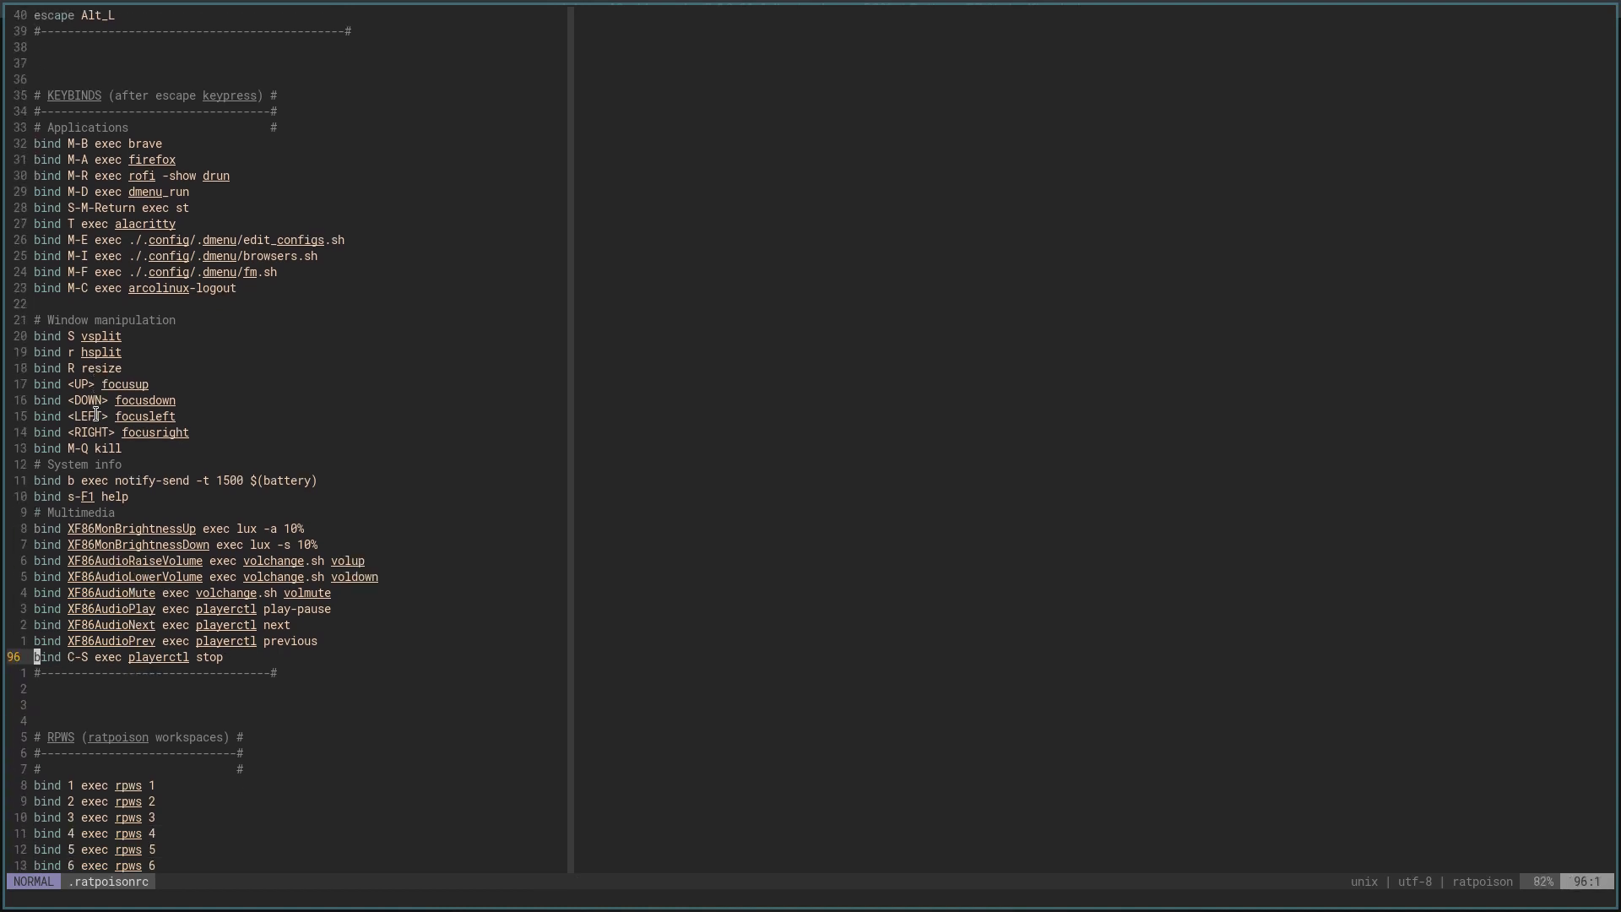
pyautogui.press('j')
pyautogui.press('j')
pyautogui.press('j')
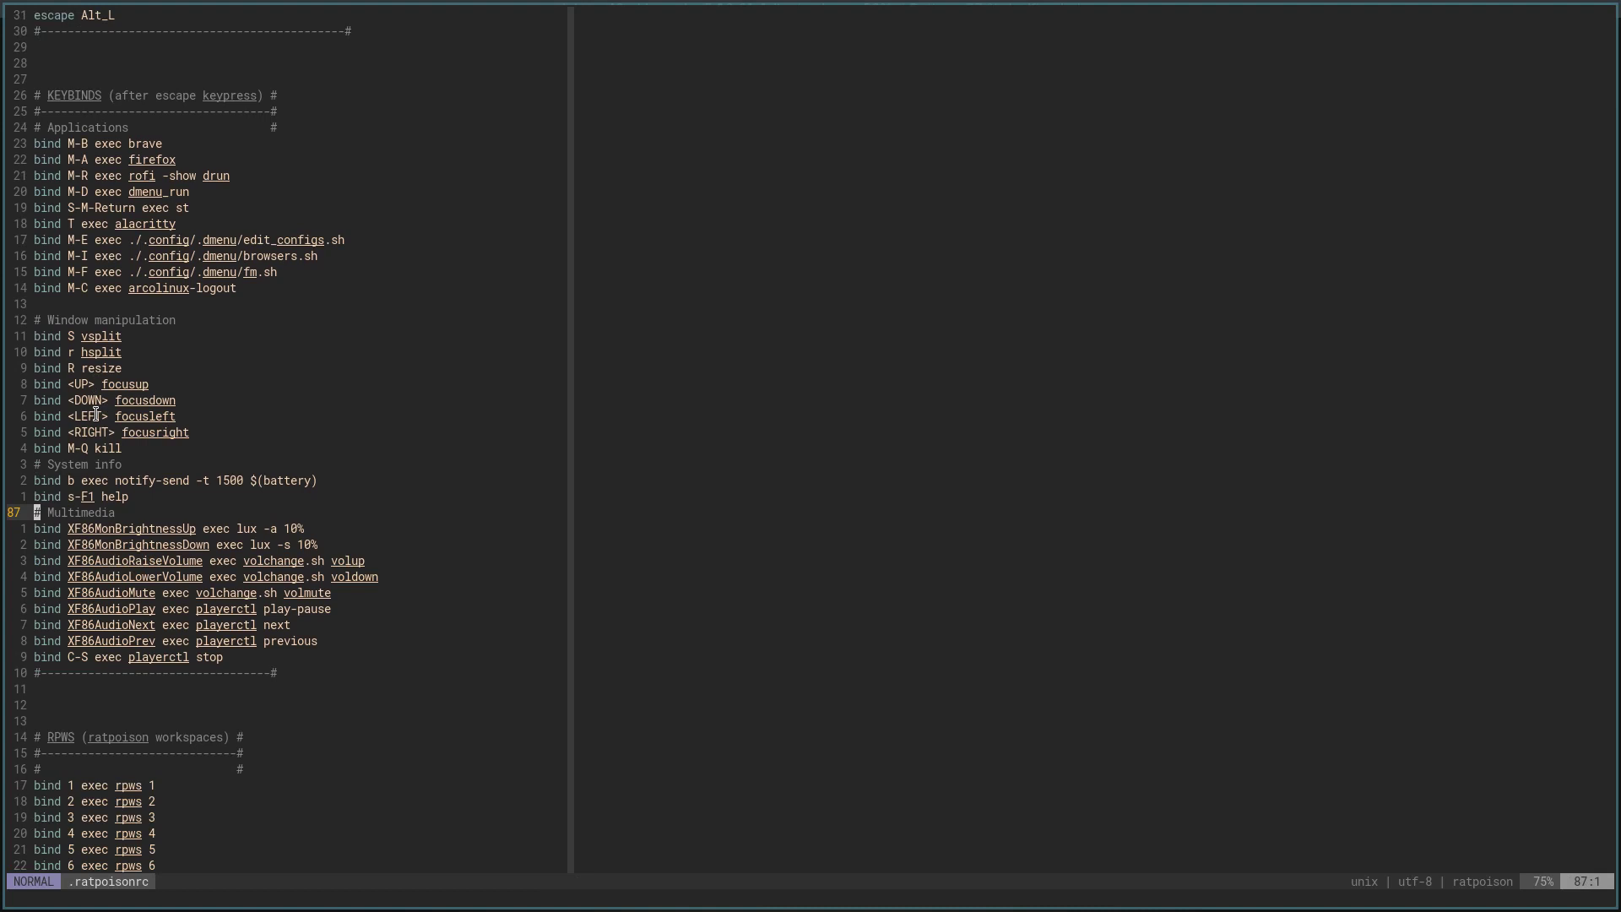
# Step: Try the battery notification keybind and examine ratpoison's key bindings help screen
pyautogui.press('Alt_L')
pyautogui.press('b')
pyautogui.press('Alt_L')
pyautogui.press('?')
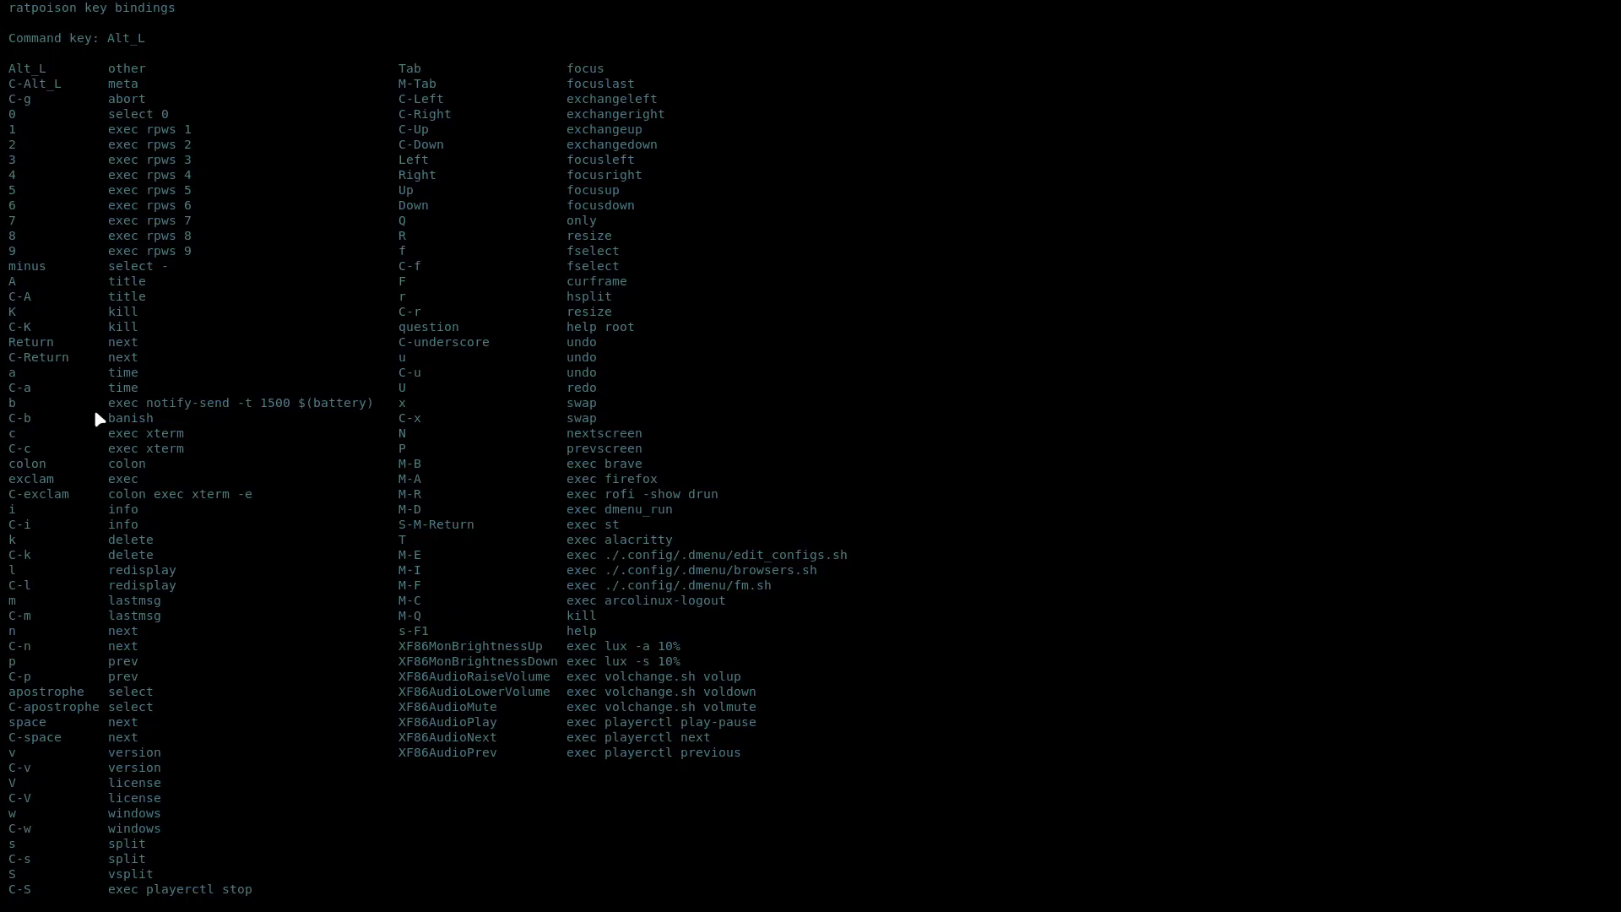
pyautogui.press('Escape')
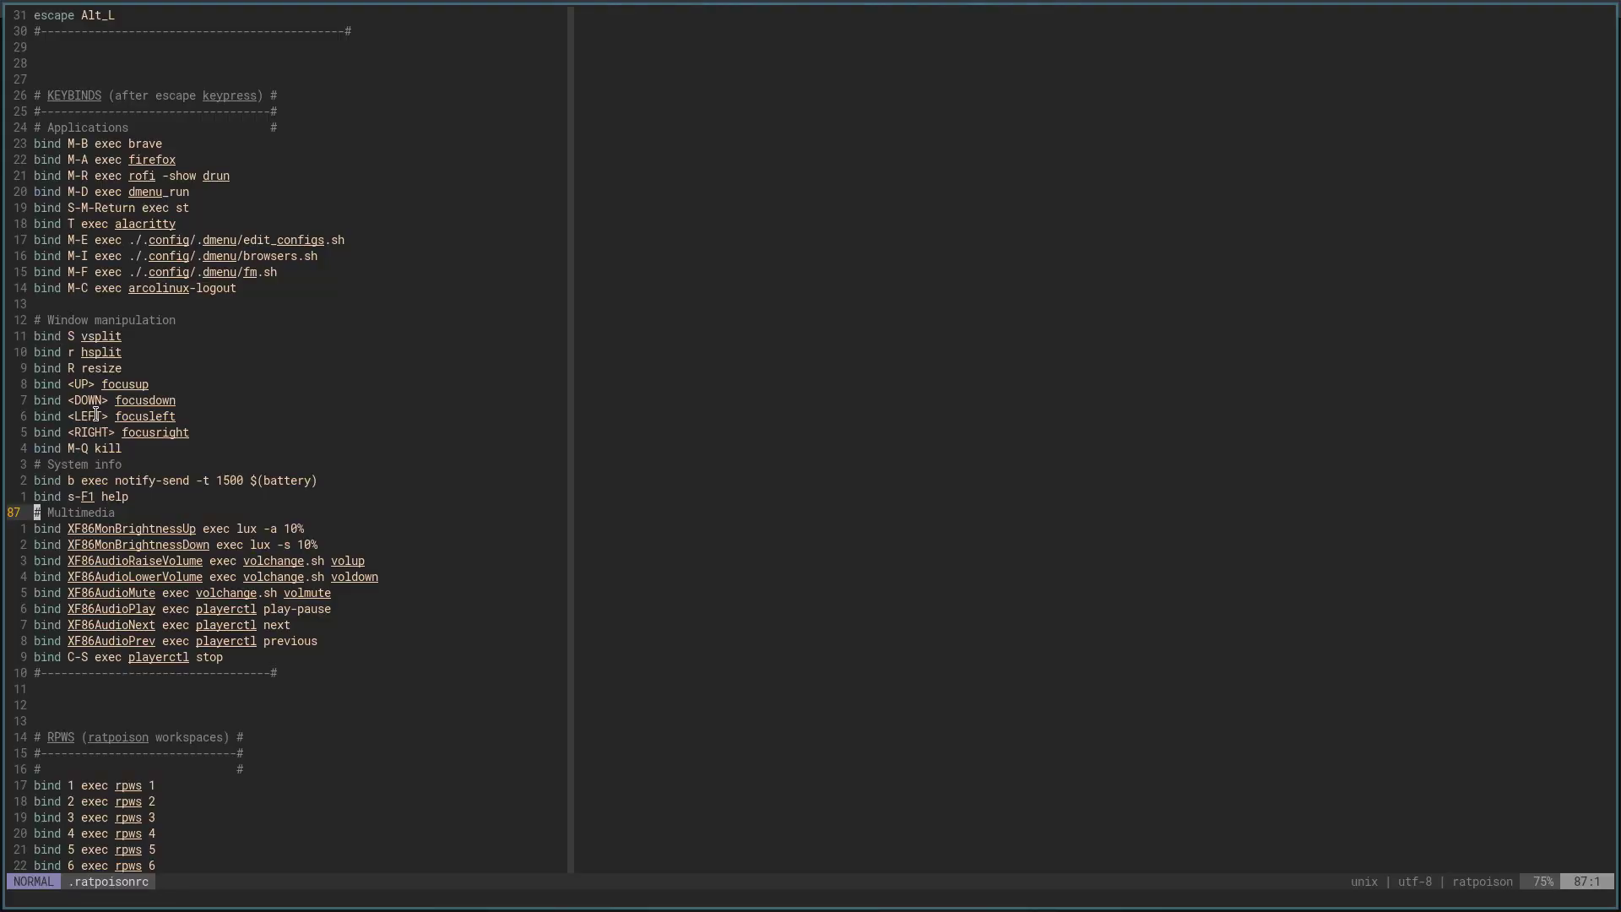
pyautogui.press('Alt_L')
pyautogui.press('?')
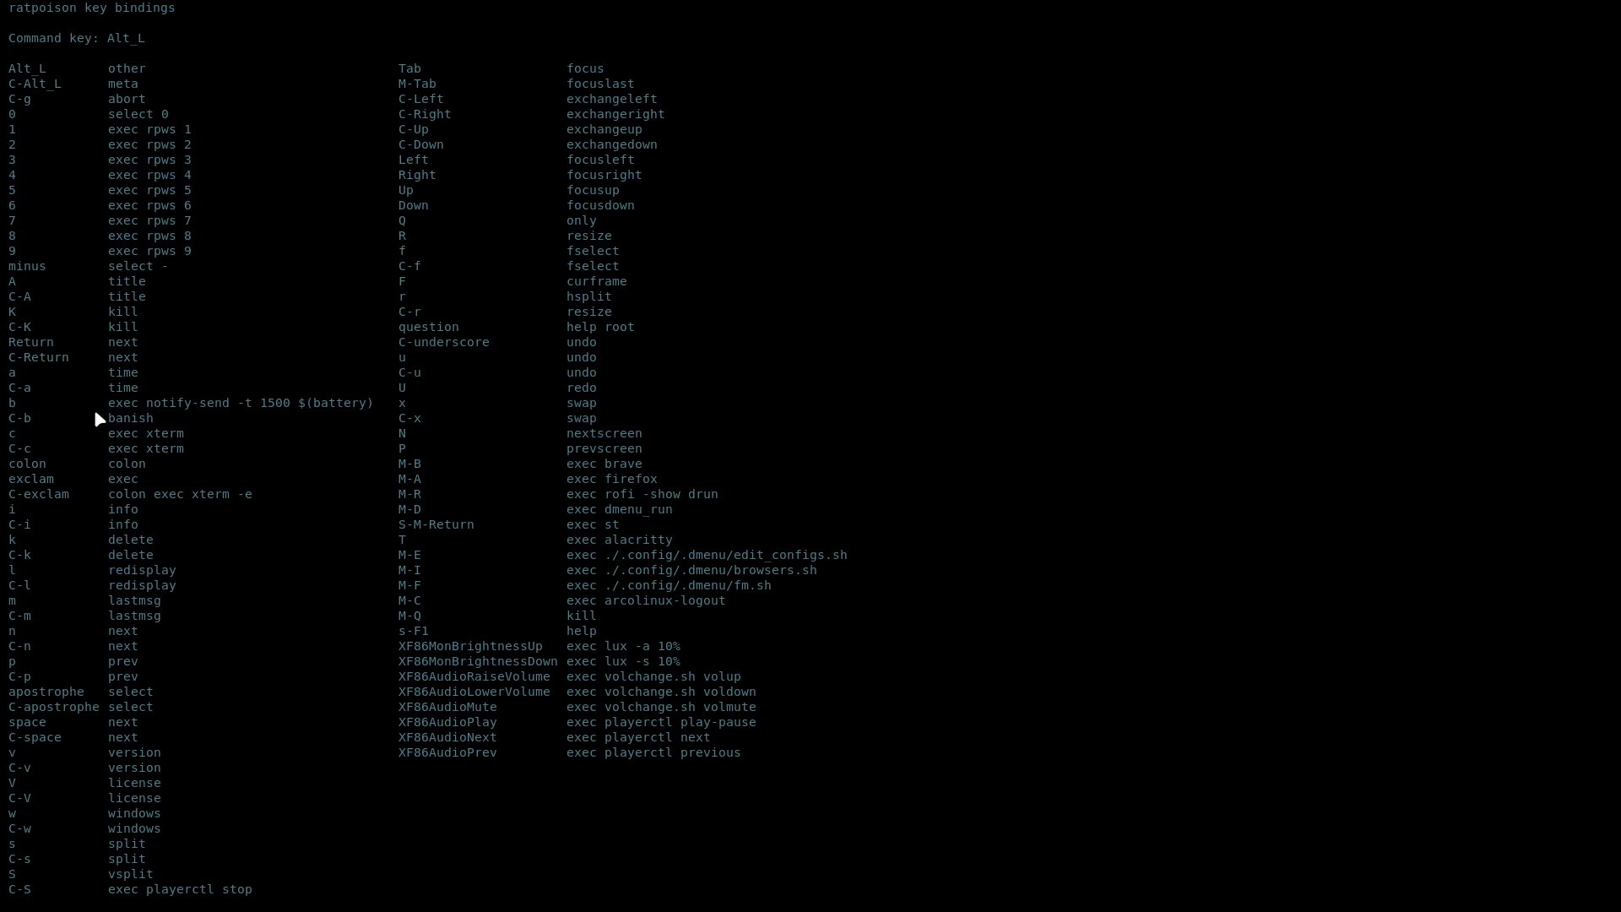
pyautogui.press('Escape')
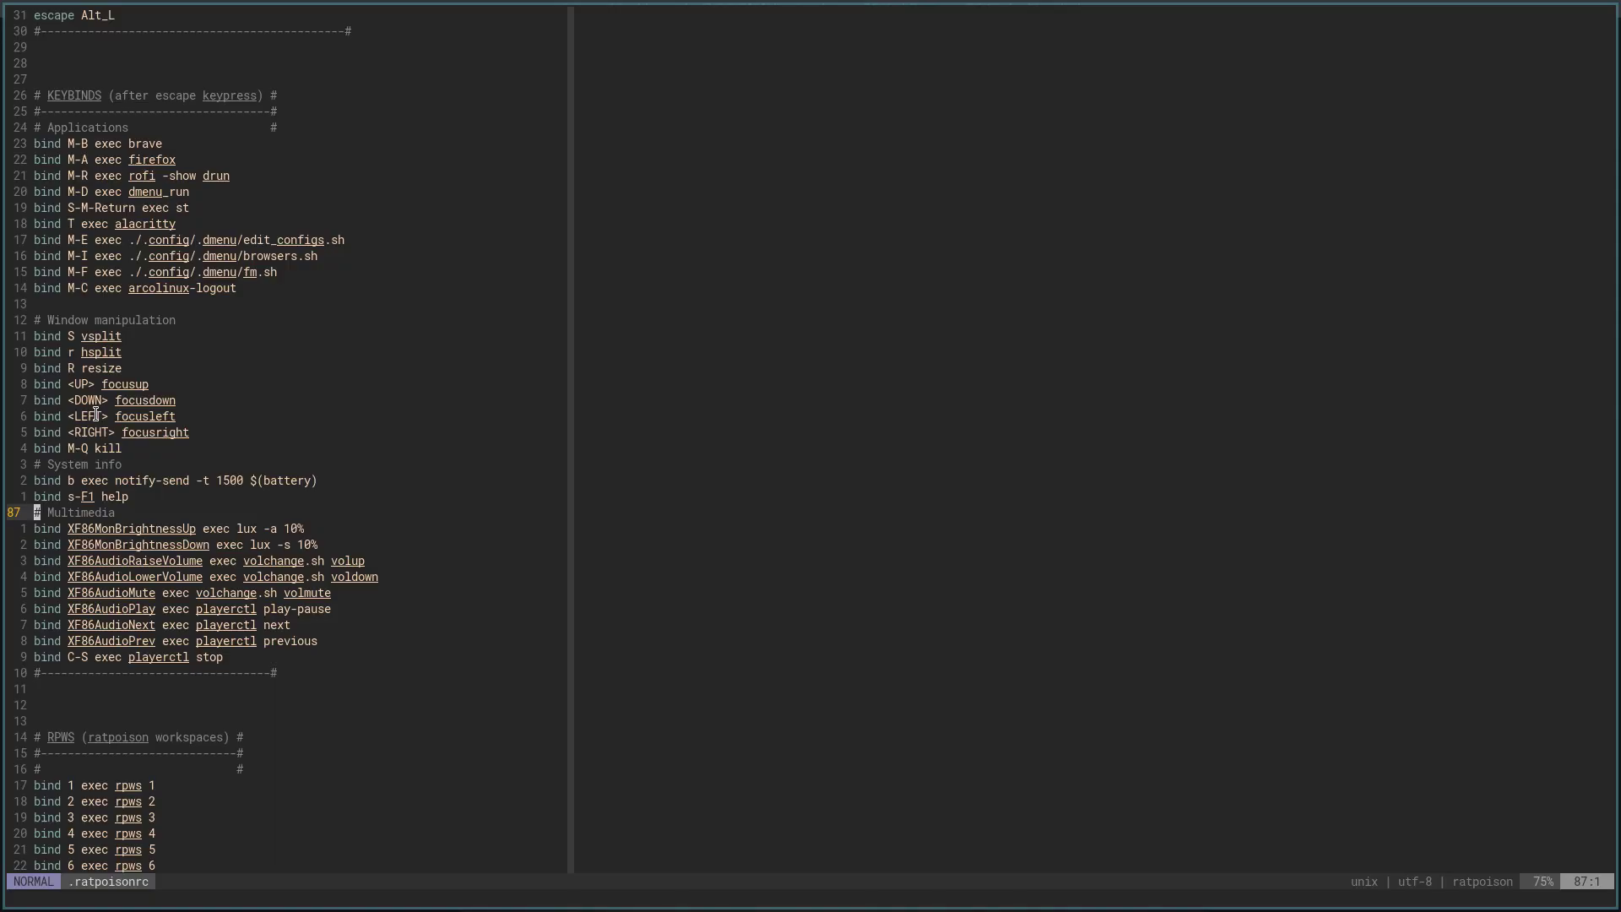
# Step: Go down through the Multimedia brightness, volume and player binds to the RPWS workspaces section
pyautogui.press('j')
pyautogui.press('j')
pyautogui.press('j')
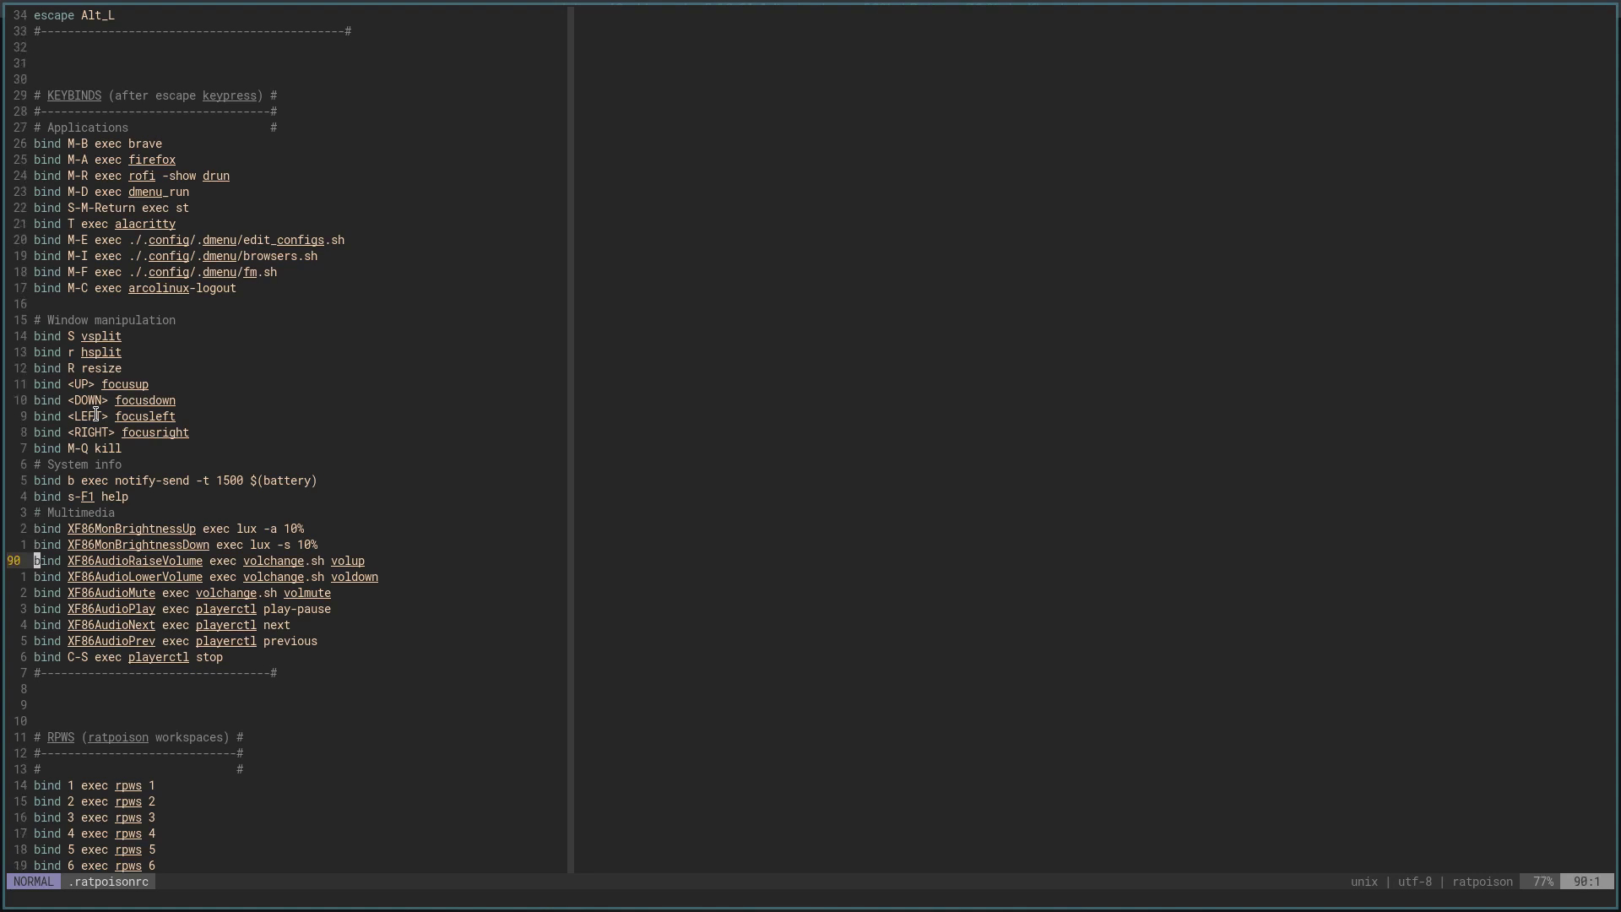
pyautogui.press('k')
pyautogui.press('k')
pyautogui.press('j')
pyautogui.press('j')
pyautogui.press('j')
pyautogui.press('j')
pyautogui.press('j')
pyautogui.press('j')
pyautogui.press('j')
pyautogui.press('j')
pyautogui.press('j')
pyautogui.press('j')
pyautogui.press('j')
pyautogui.press('j')
pyautogui.press('j')
pyautogui.press('j')
pyautogui.press('j')
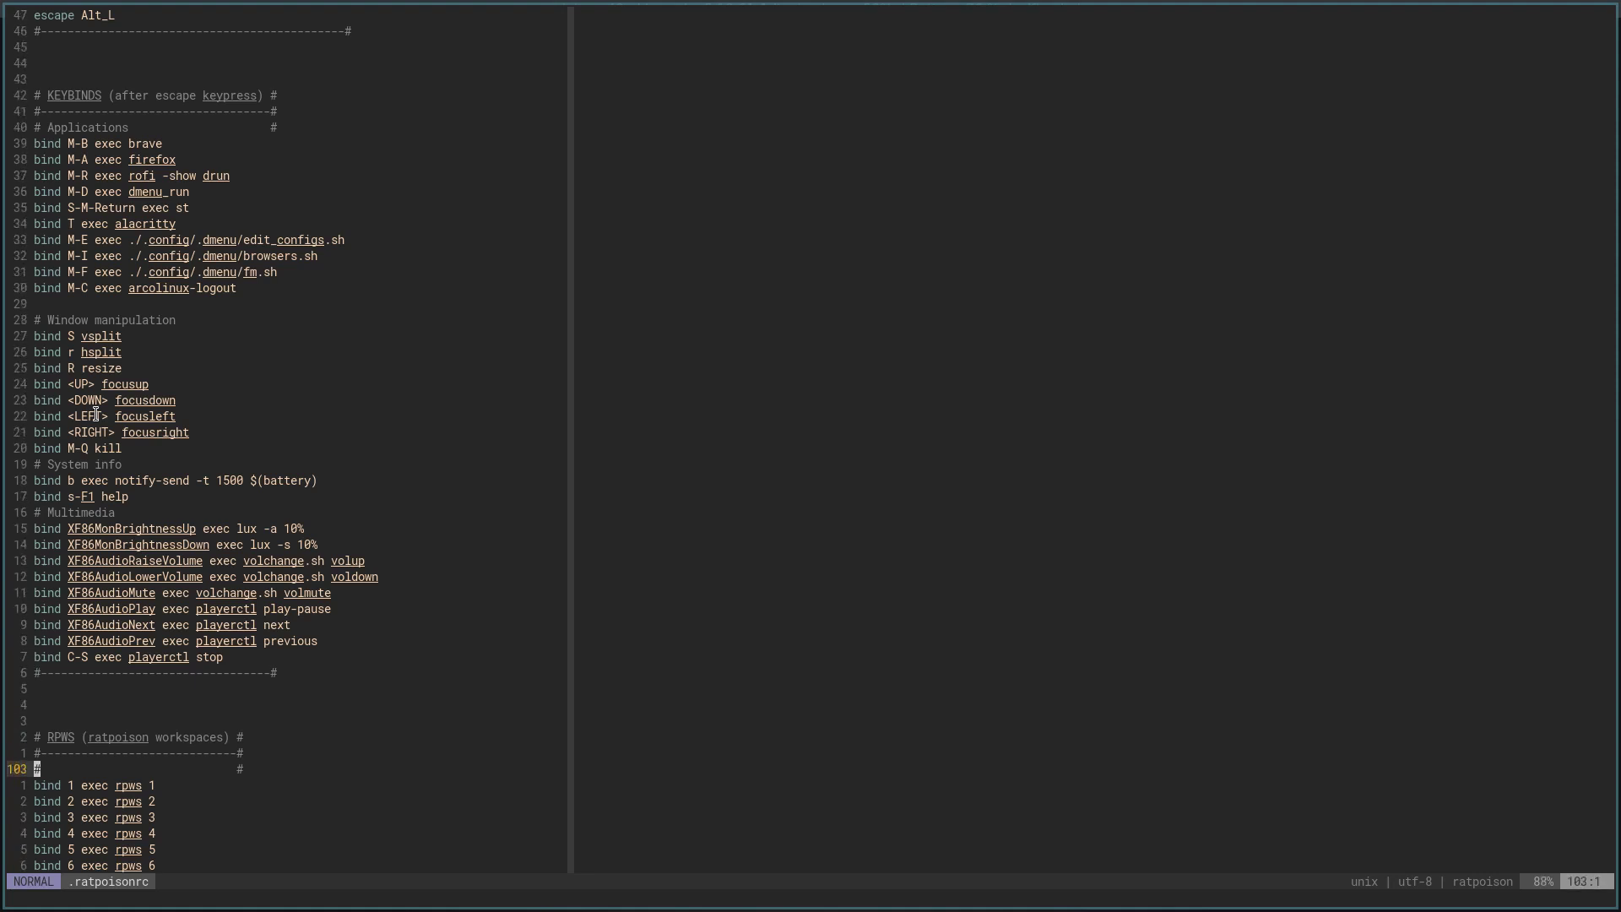
# Step: Review the rpws workspace binds down to the end of .ratpoisonrc
pyautogui.press('j')
pyautogui.press('j')
pyautogui.press('j')
pyautogui.press('j')
pyautogui.press('j')
pyautogui.press('j')
pyautogui.press('j')
pyautogui.press('j')
pyautogui.press('j')
pyautogui.press('j')
pyautogui.press('j')
pyautogui.press('j')
pyautogui.press('j')
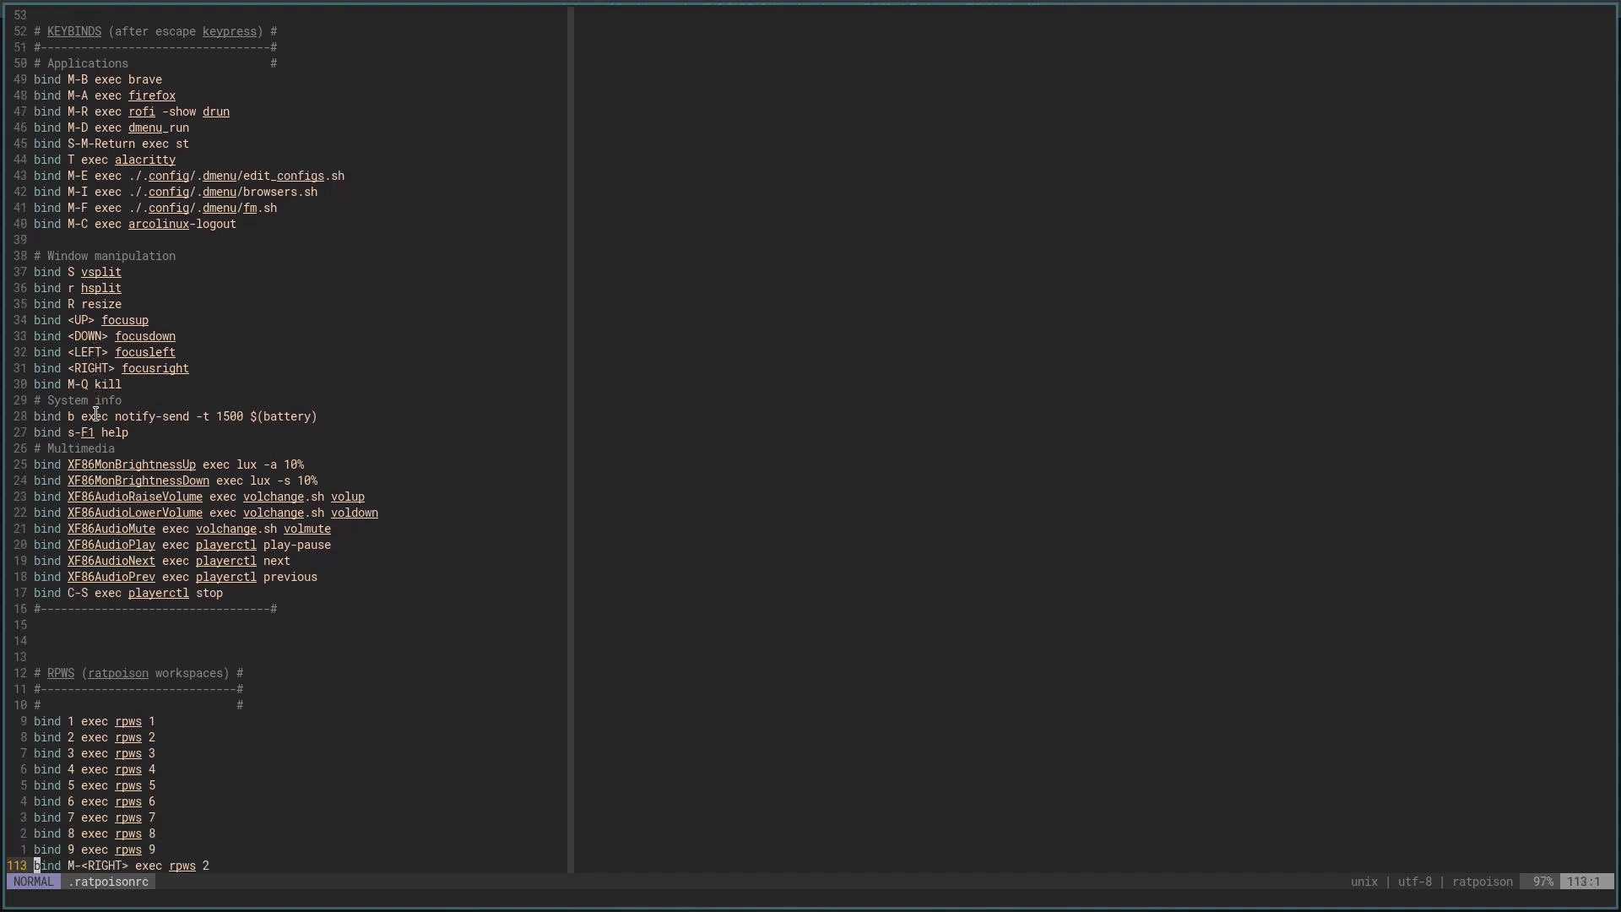
# Step: Try the workspace keybinds by switching from workspace 2 up to workspace 5, back to workspace 1 and over to workspace 3
pyautogui.hotkey('ctrl', 't')
pyautogui.press('3')
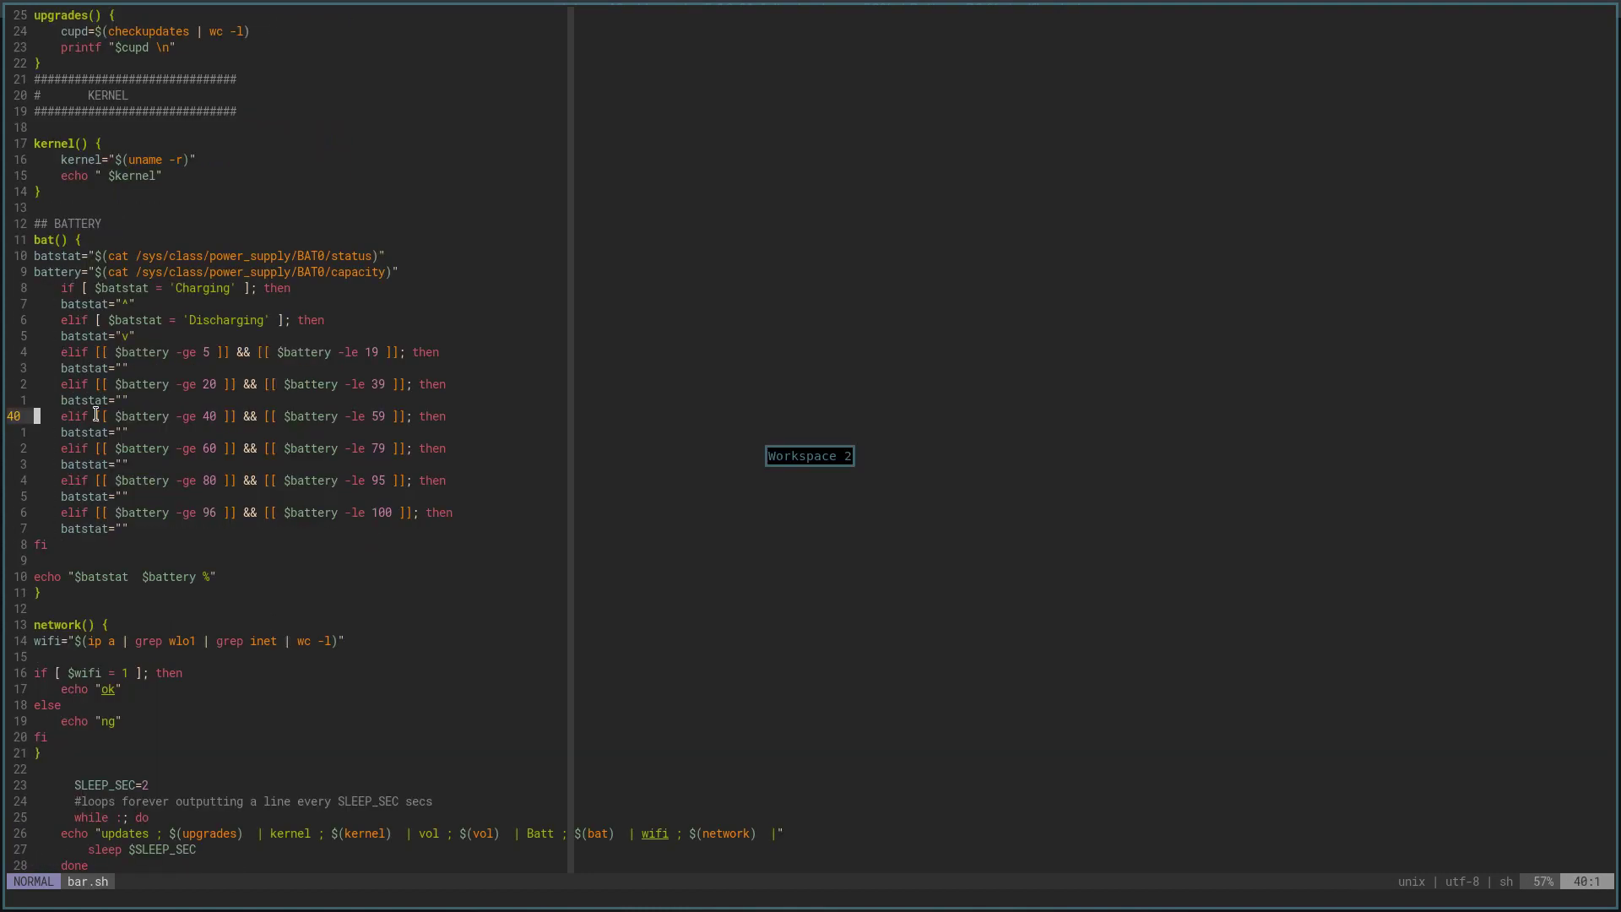
pyautogui.hotkey('ctrl', 't')
pyautogui.press('4')
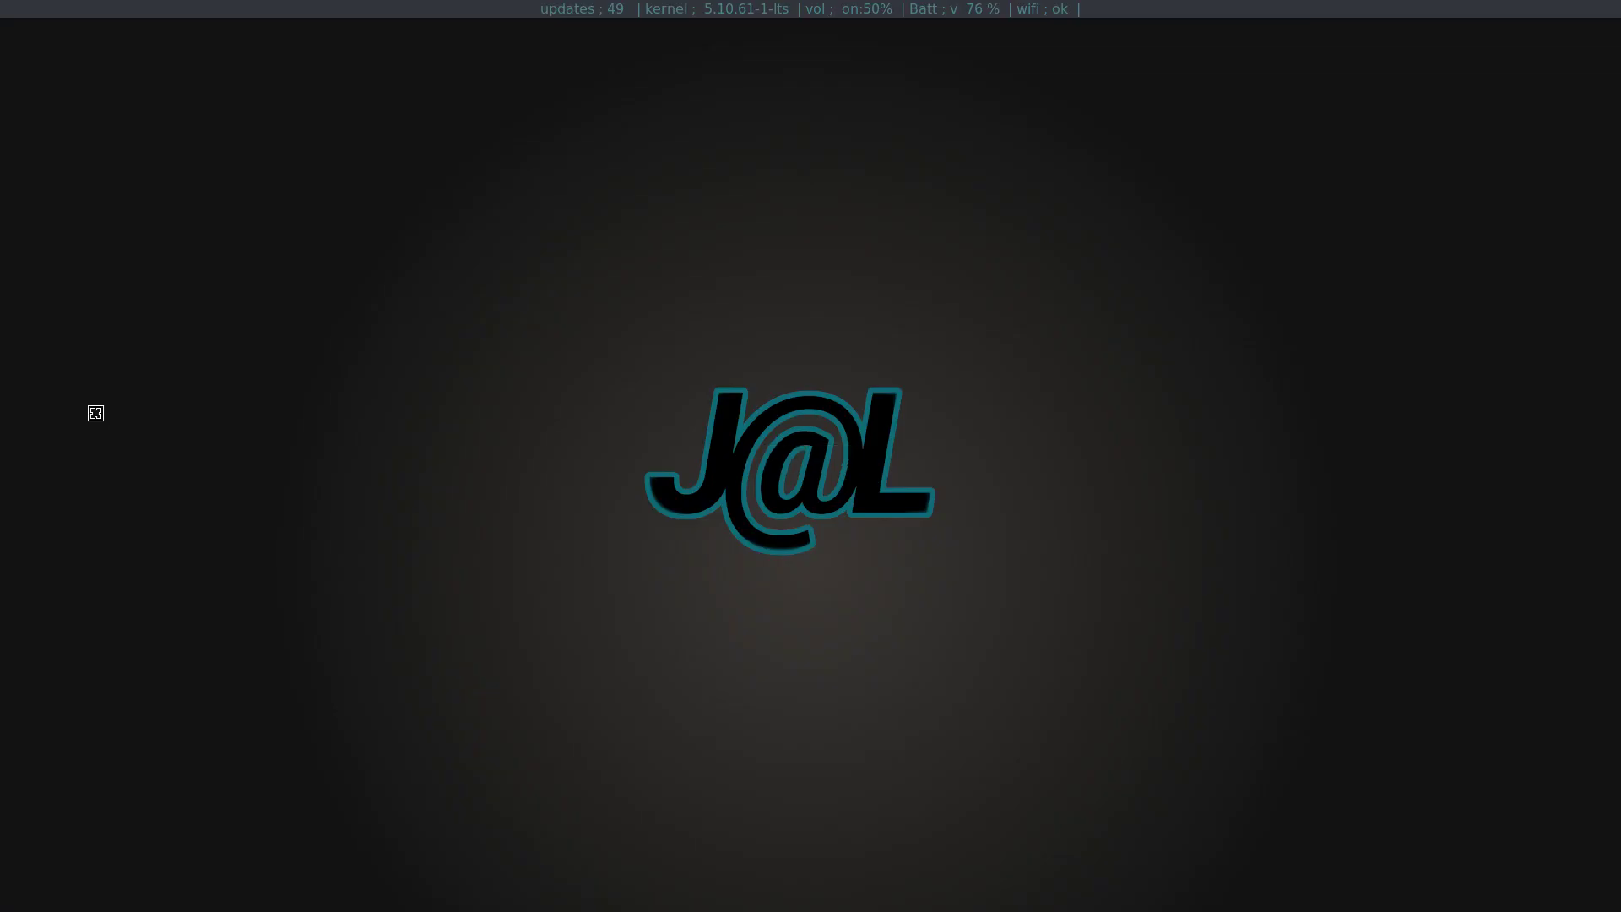
pyautogui.hotkey('ctrl', 't')
pyautogui.press('5')
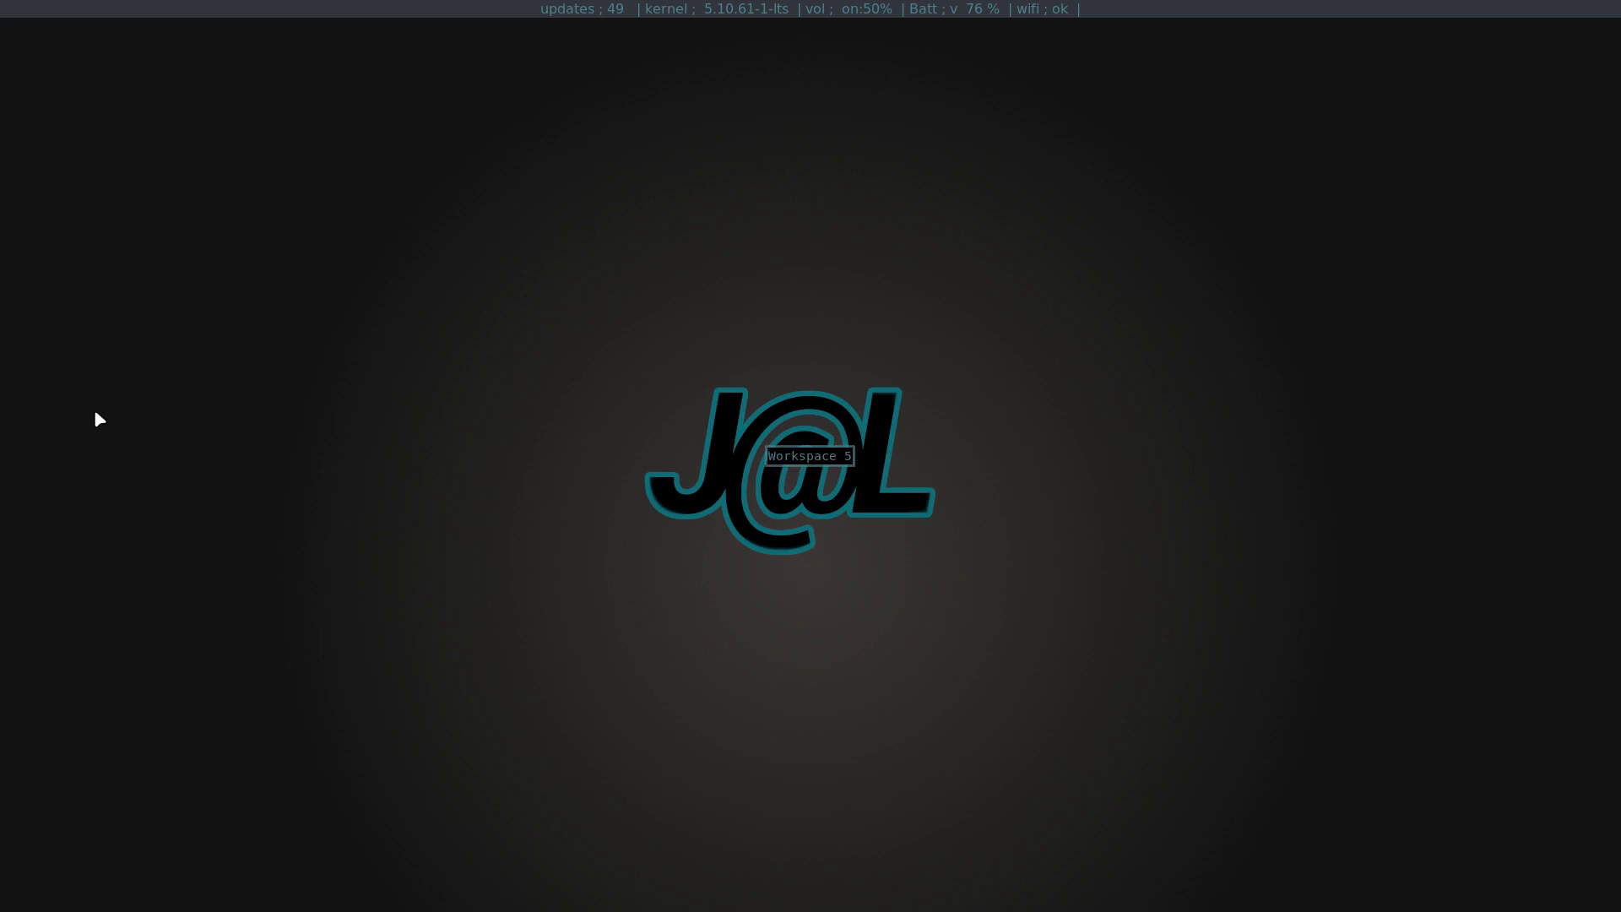
pyautogui.hotkey('ctrl', 't')
pyautogui.press('1')
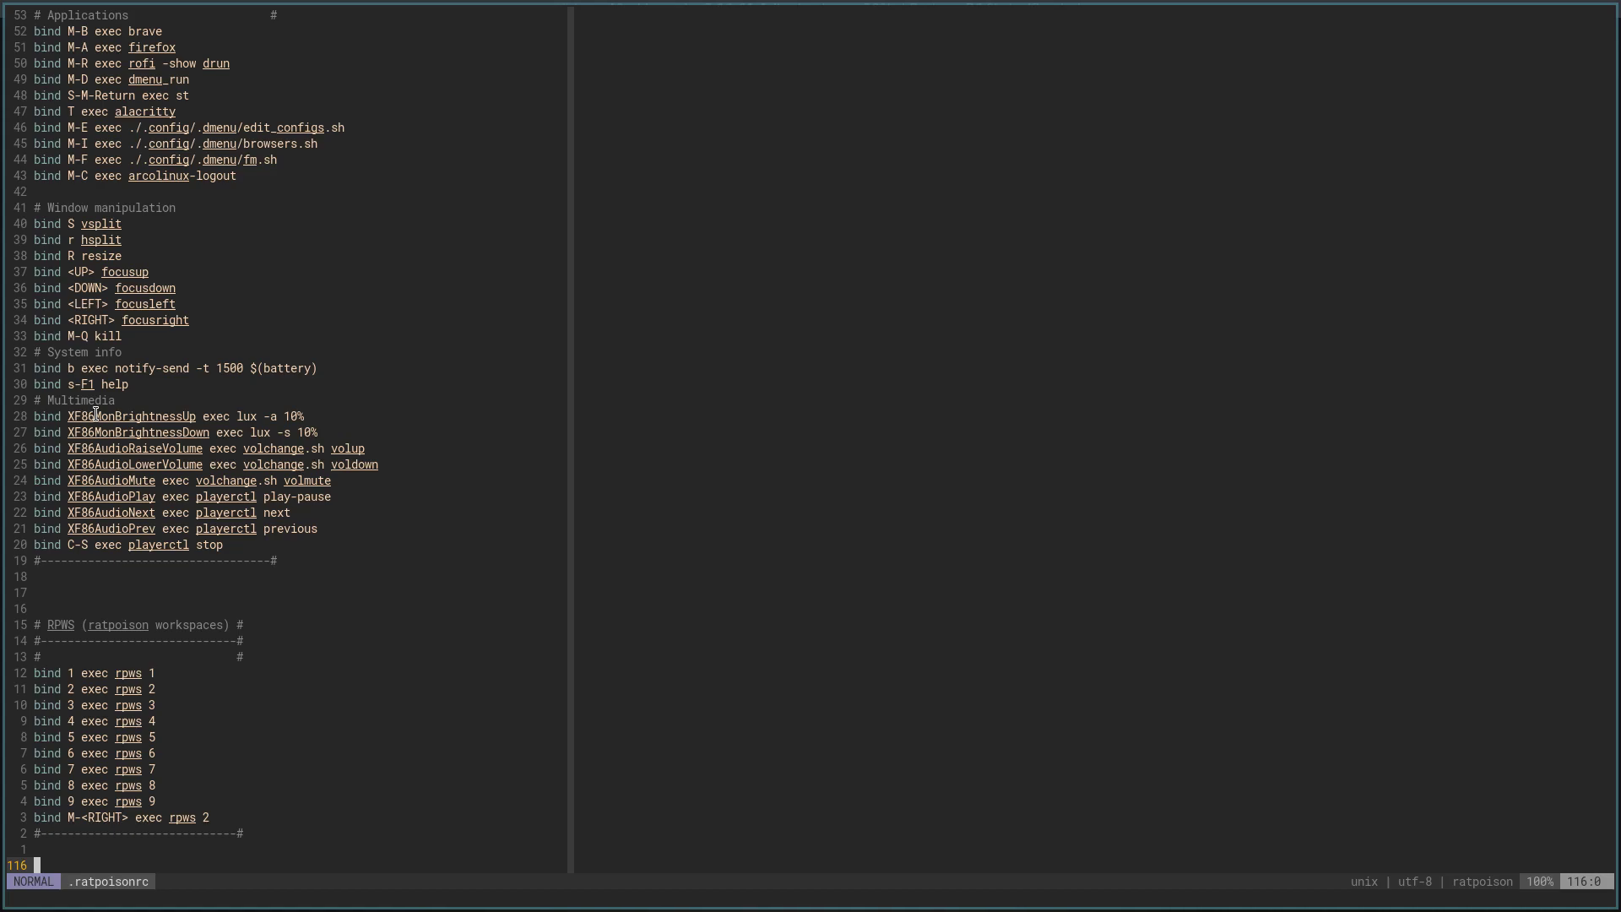
pyautogui.hotkey('ctrl', 't')
pyautogui.press('3')
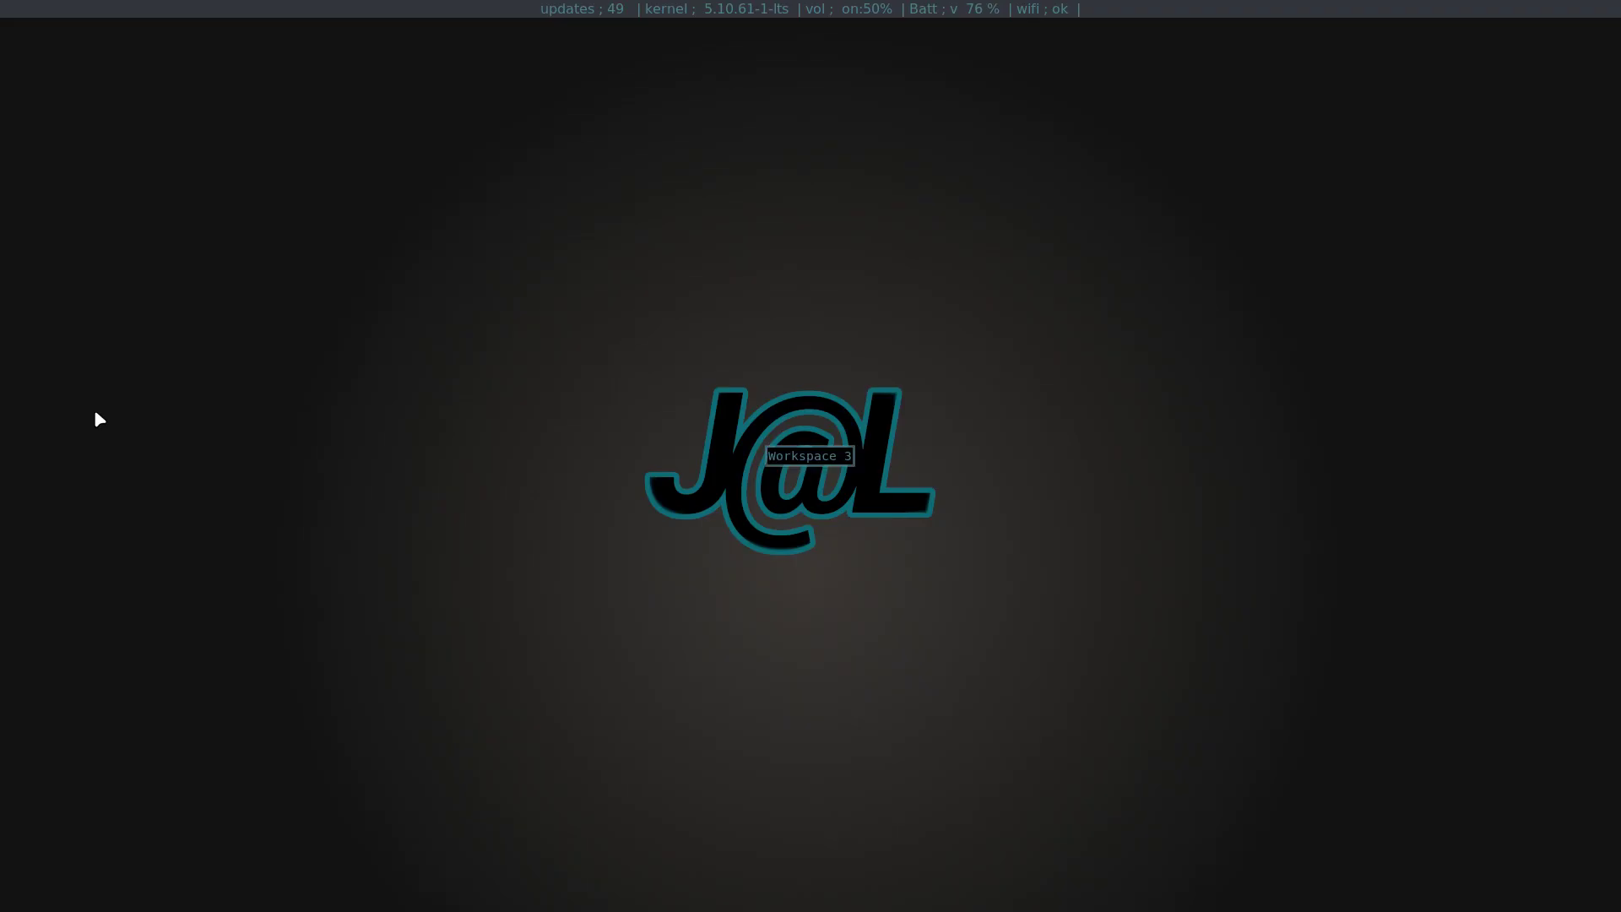